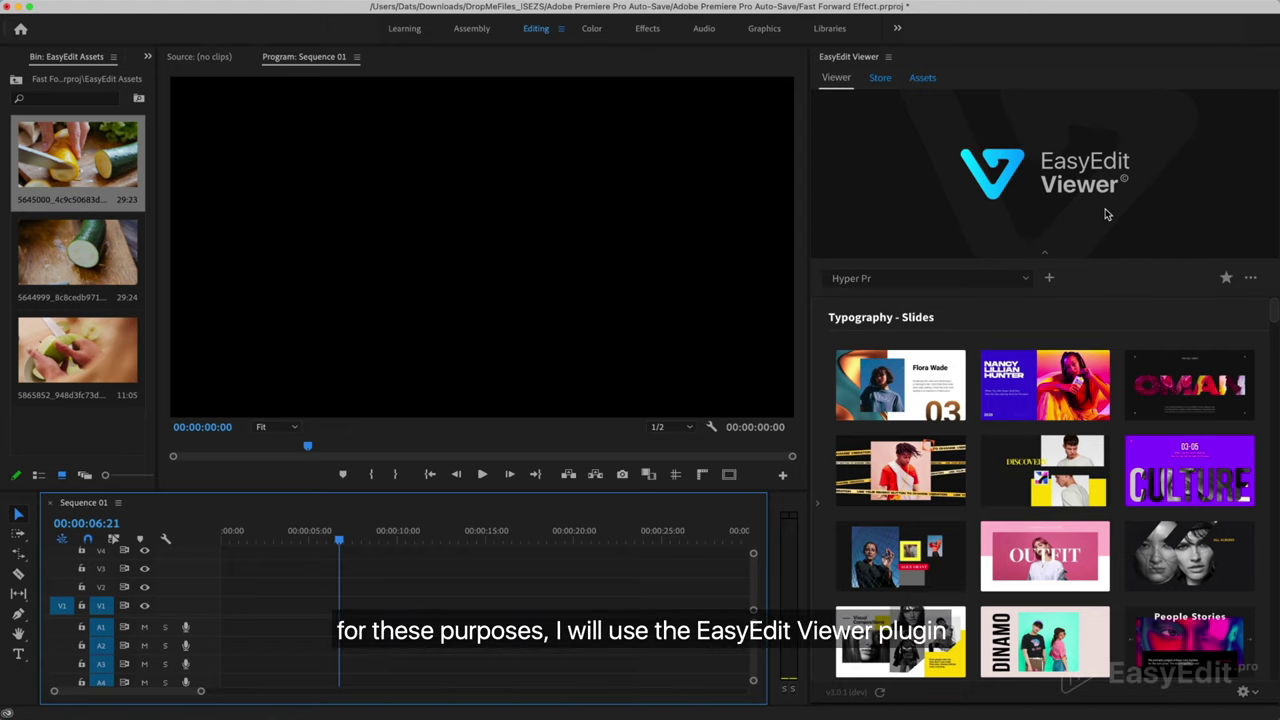
pyautogui.click(1045, 255)
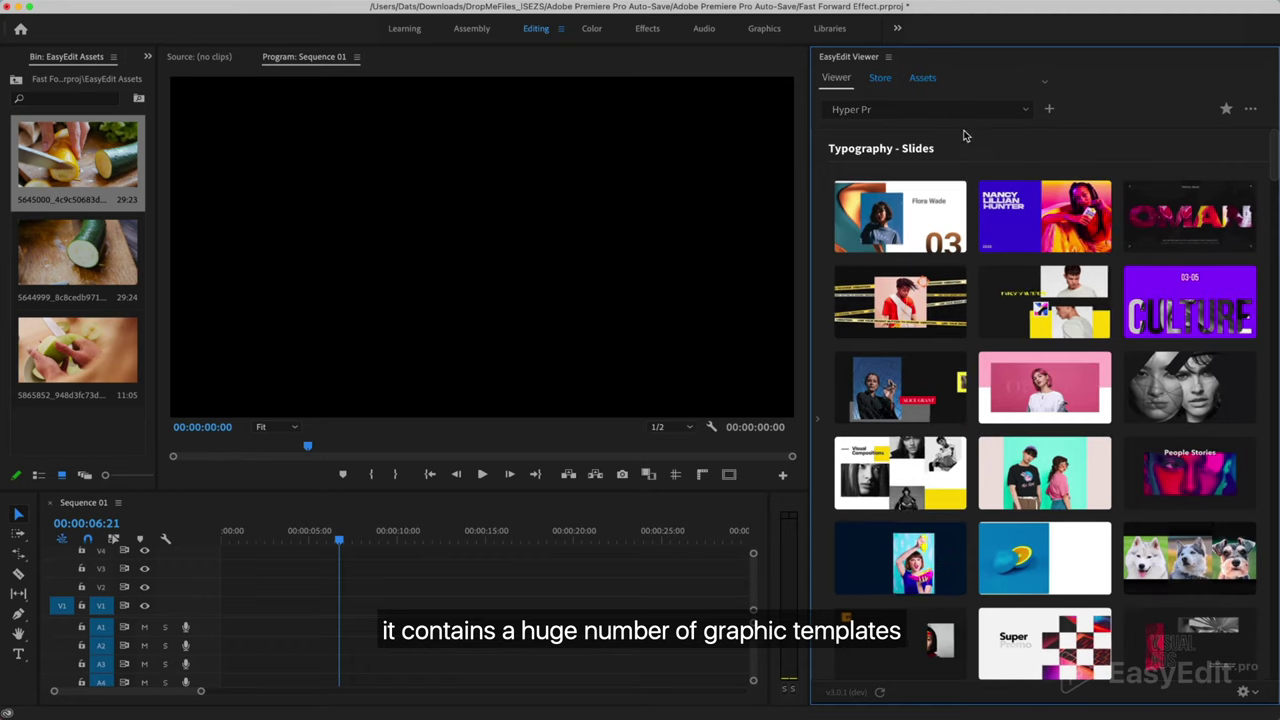
pyautogui.click(819, 420)
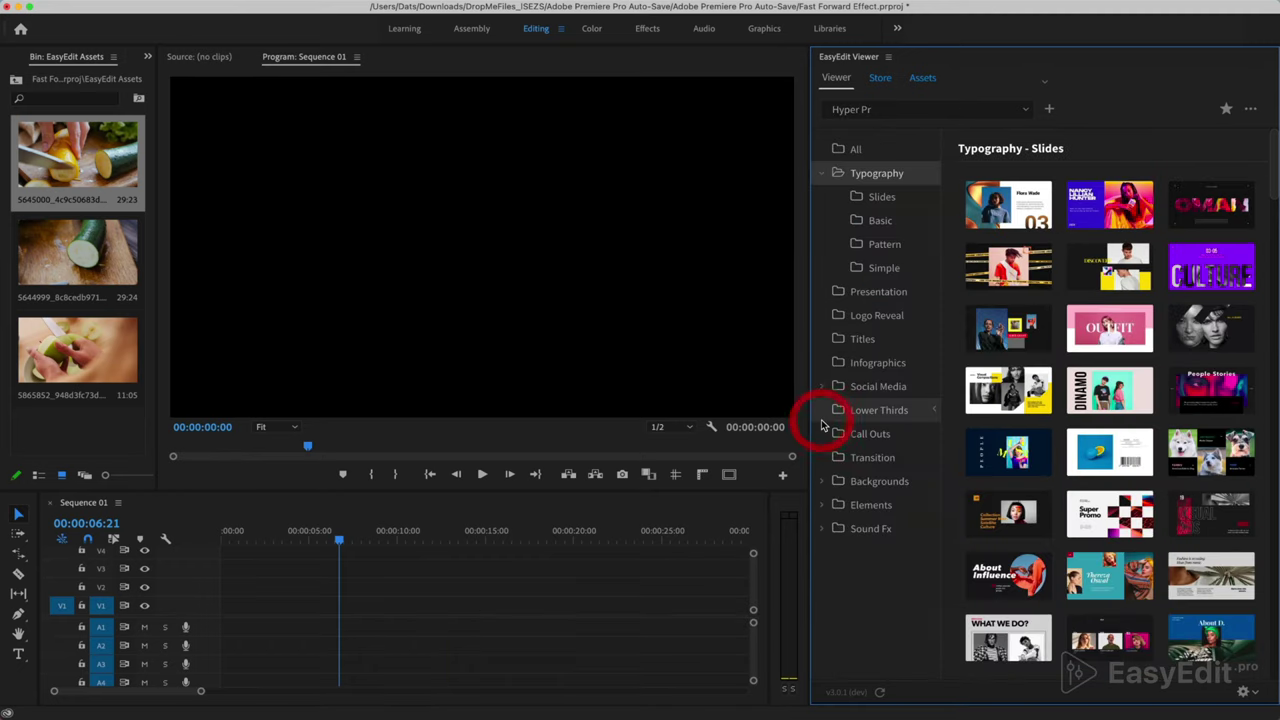
pyautogui.click(862, 295)
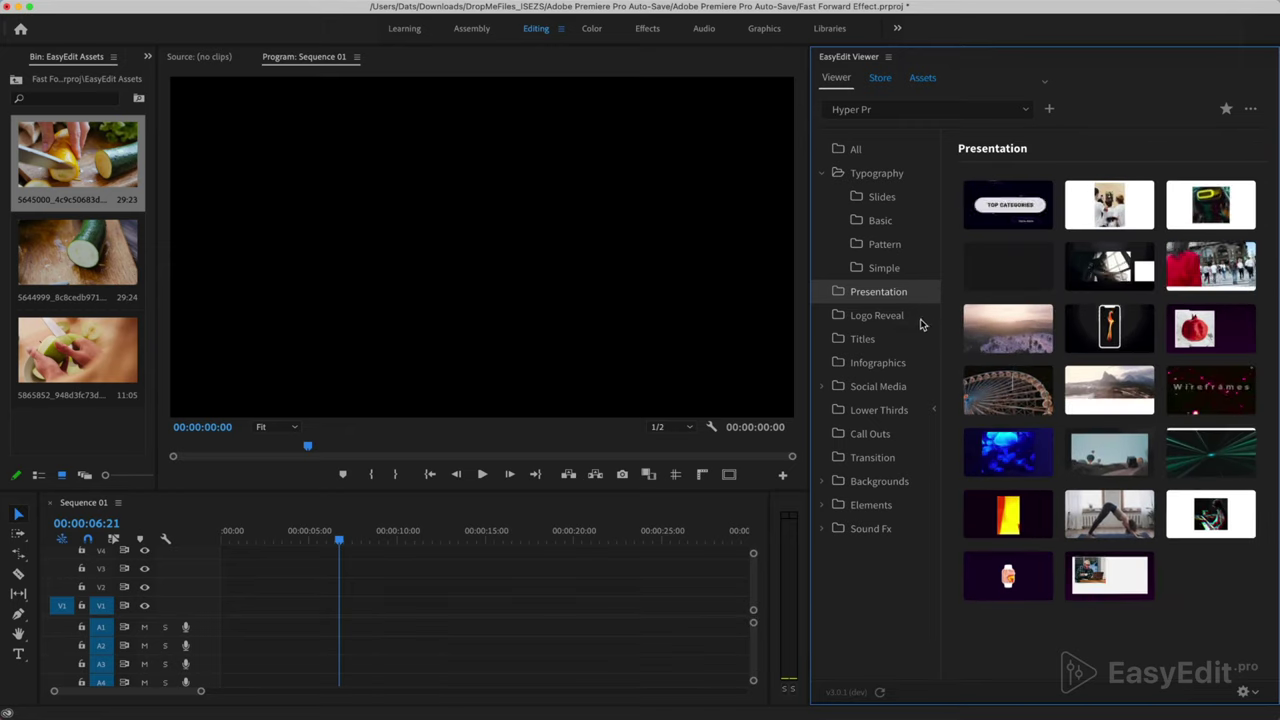
pyautogui.click(898, 323)
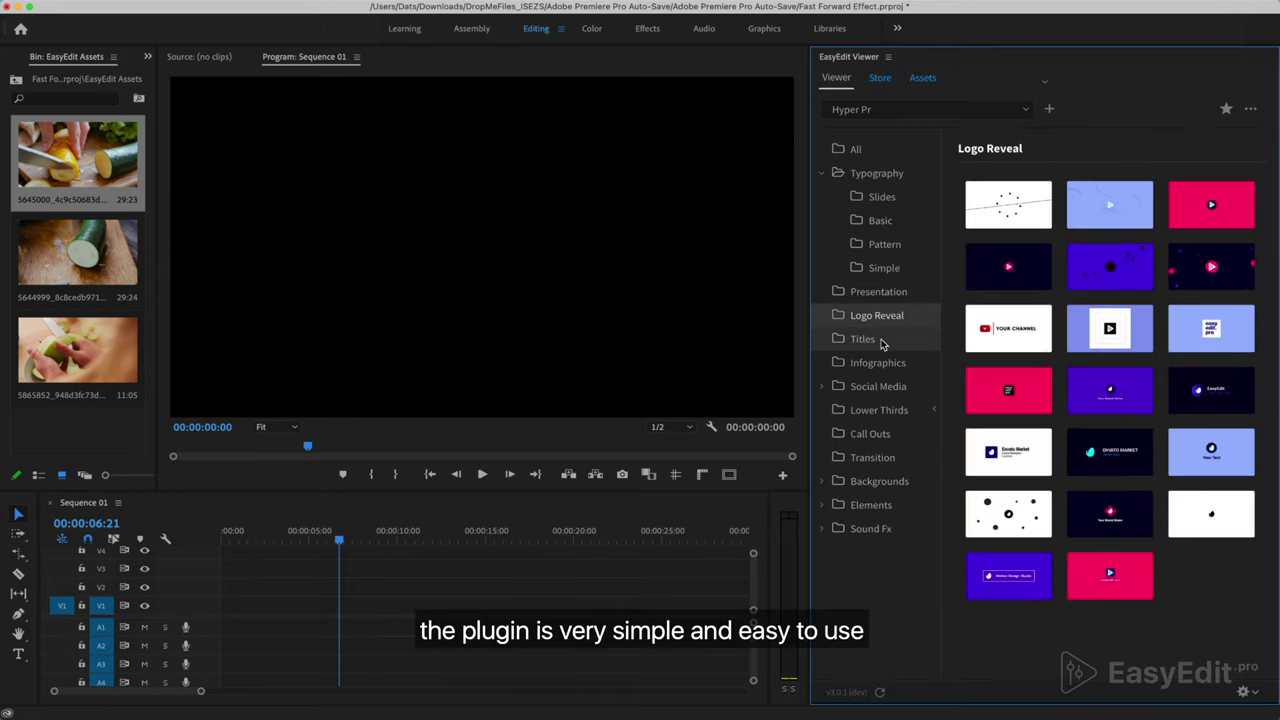
pyautogui.click(866, 339)
pyautogui.click(879, 363)
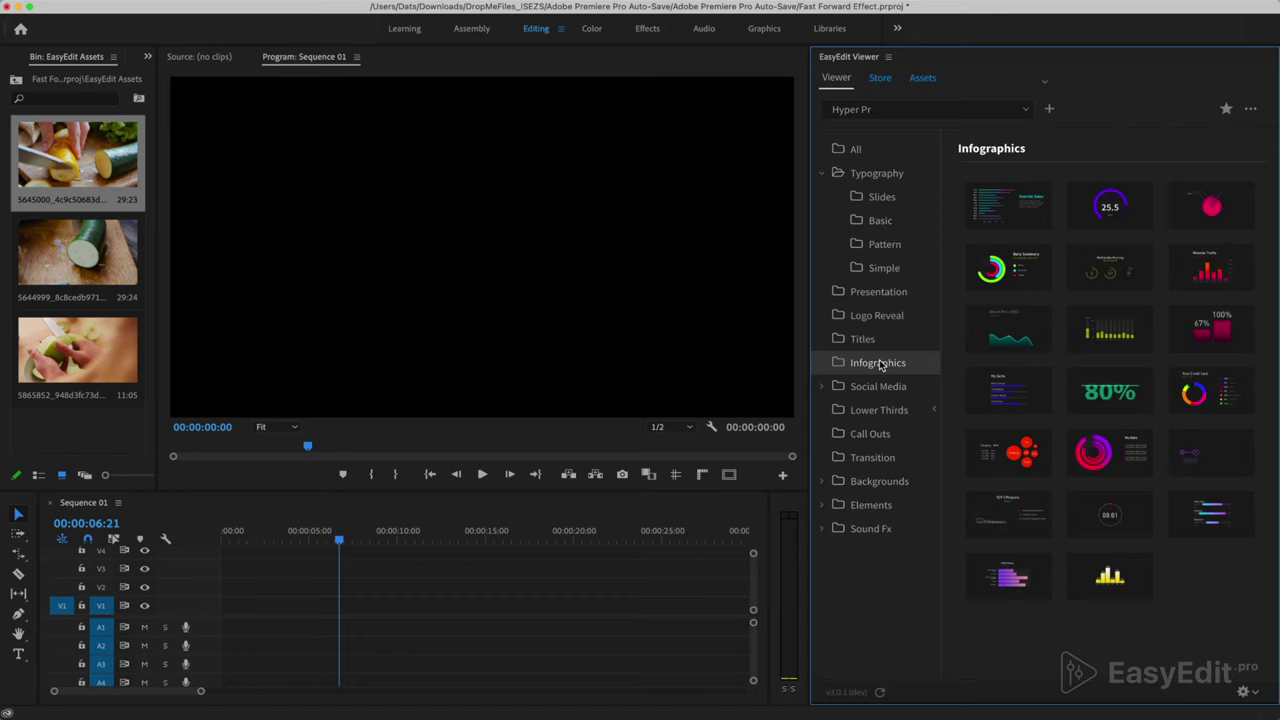
pyautogui.click(880, 387)
pyautogui.click(884, 410)
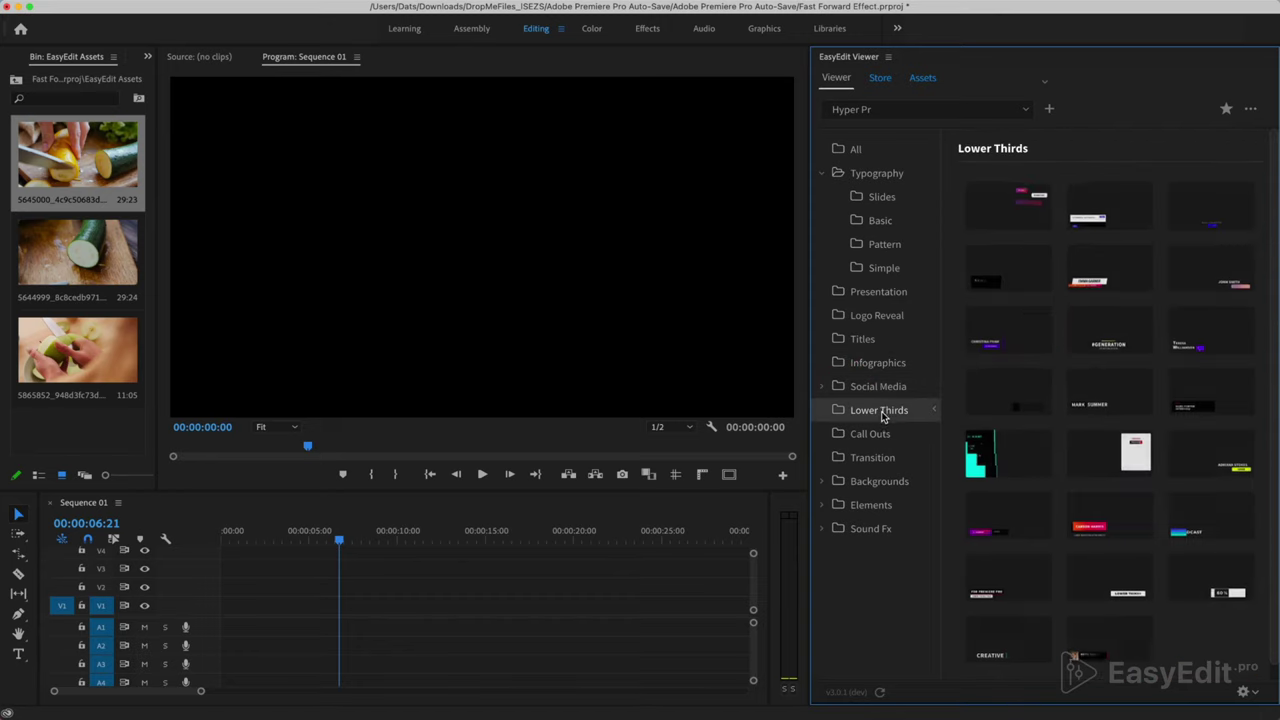
pyautogui.click(884, 437)
pyautogui.click(885, 462)
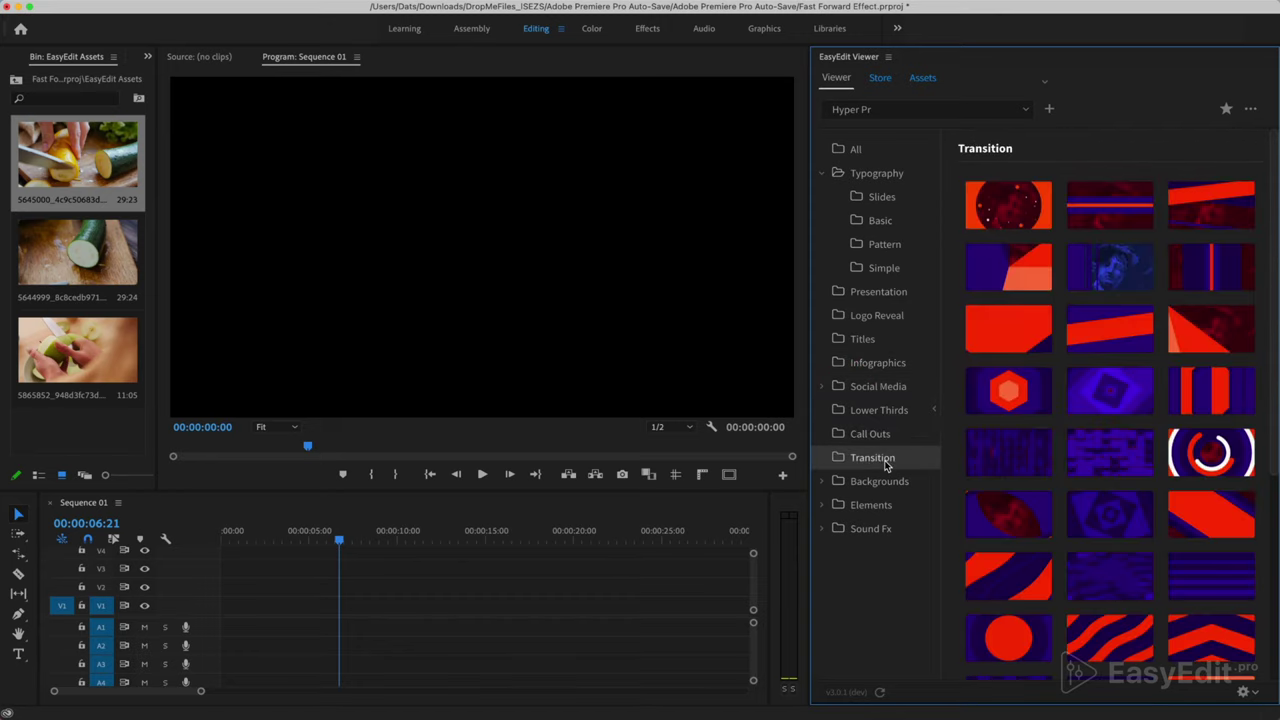
pyautogui.click(889, 481)
pyautogui.click(881, 506)
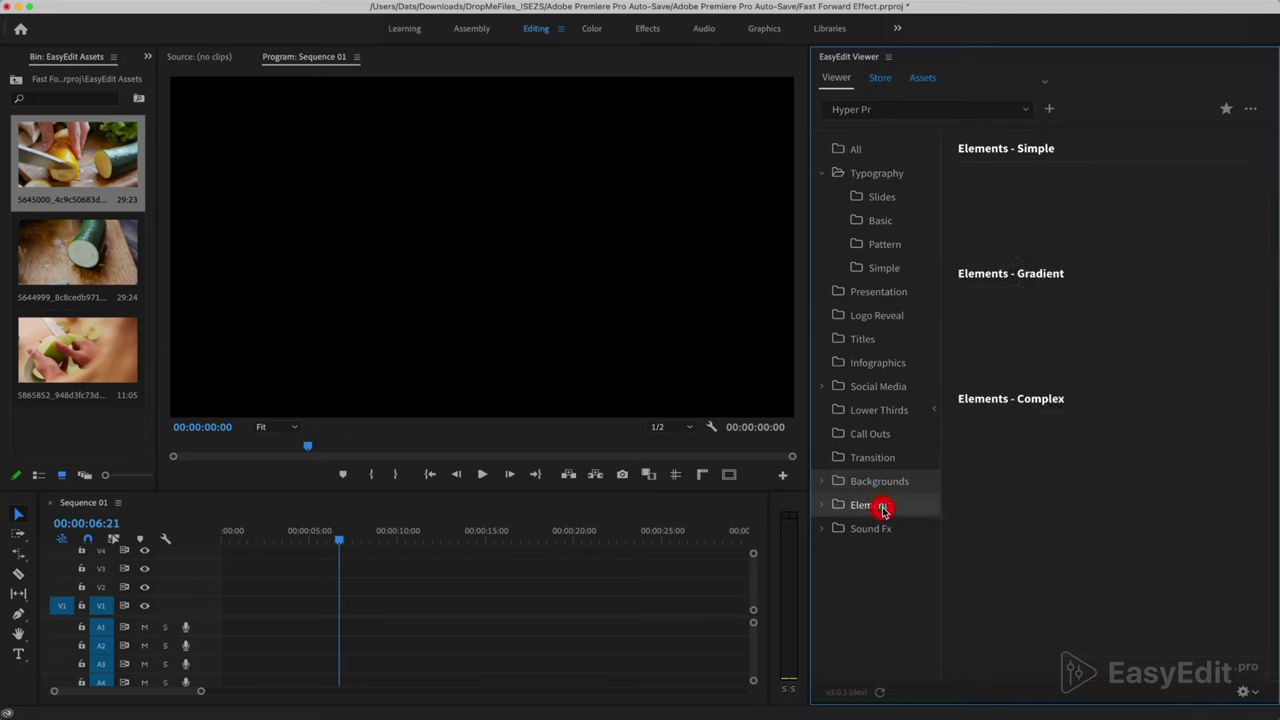
pyautogui.click(883, 528)
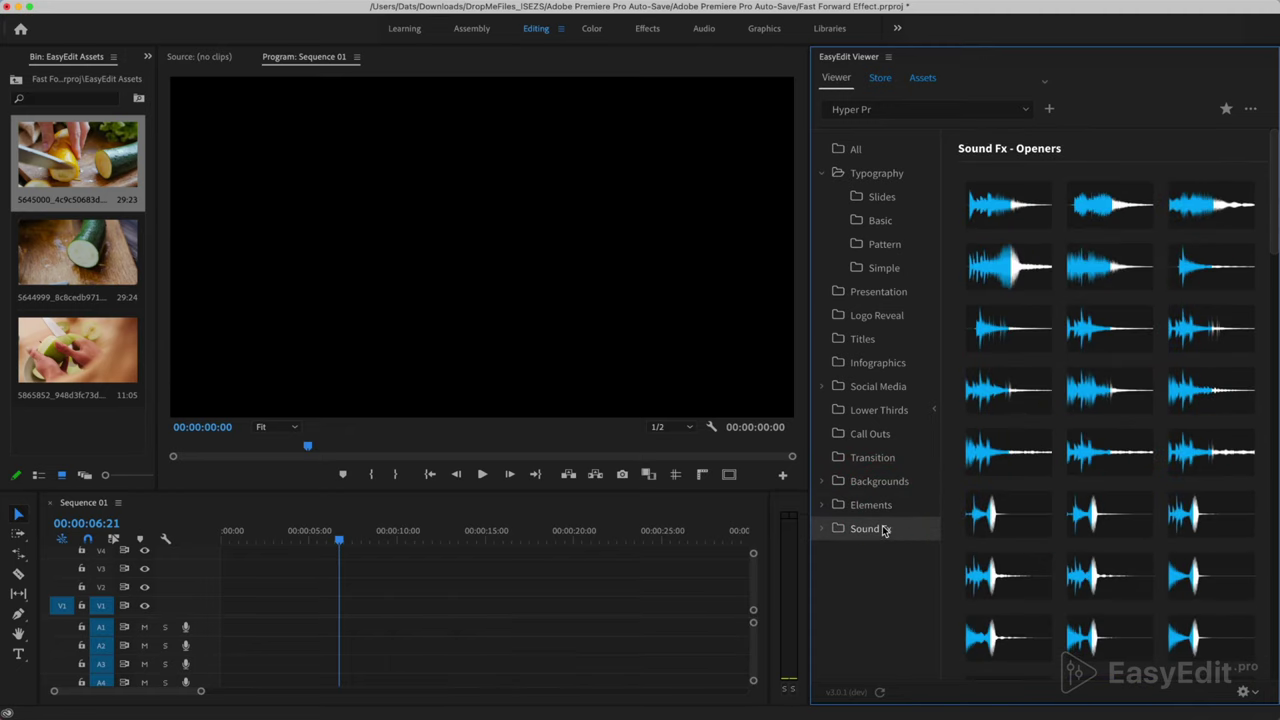
pyautogui.click(864, 152)
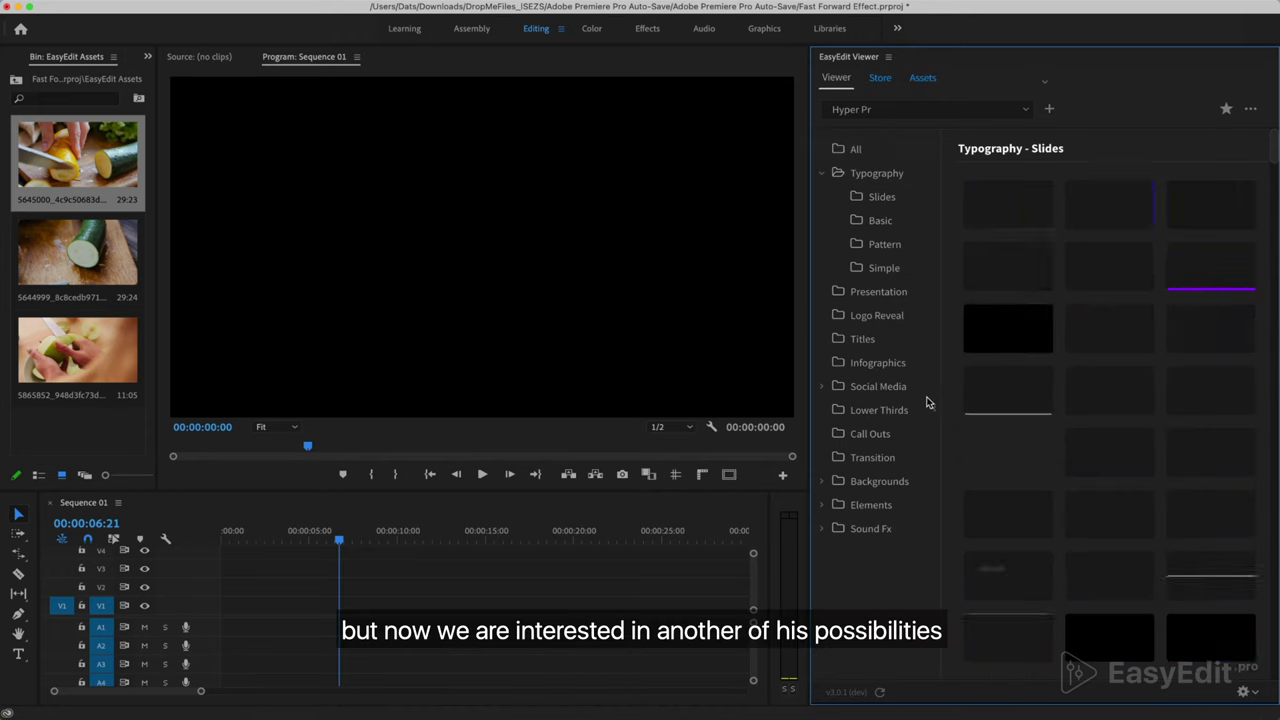
pyautogui.click(933, 409)
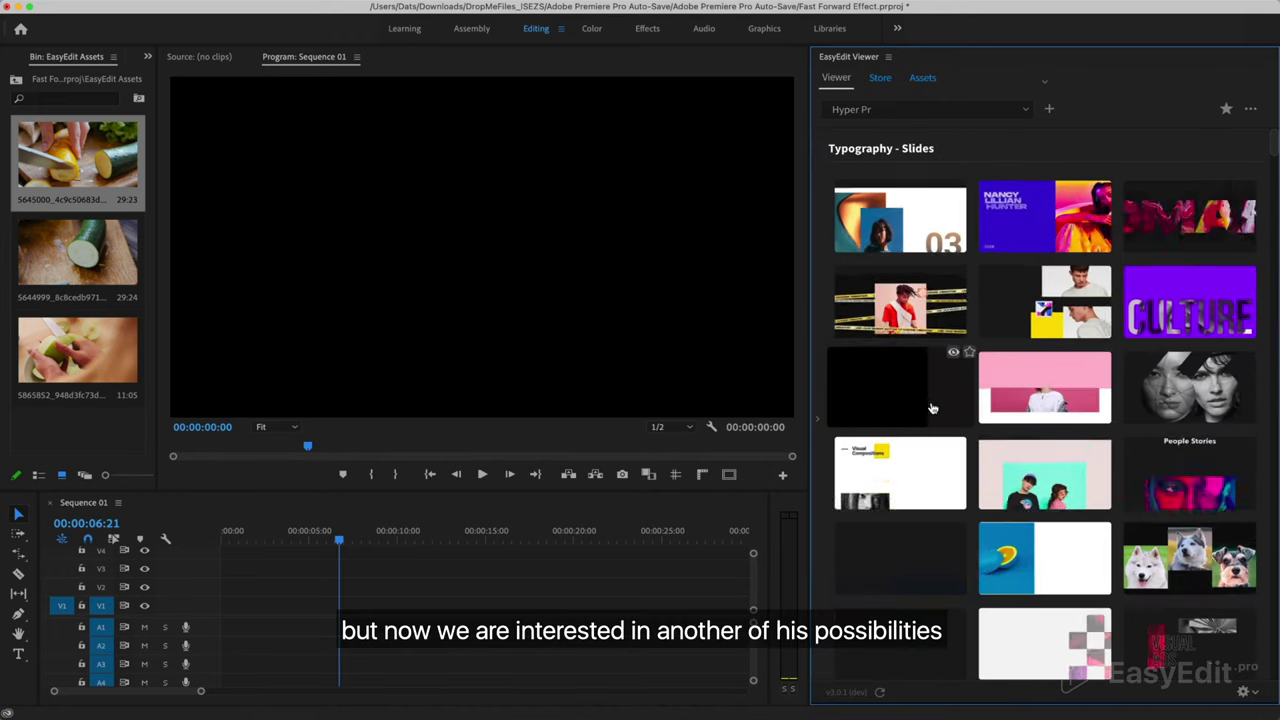
pyautogui.click(923, 80)
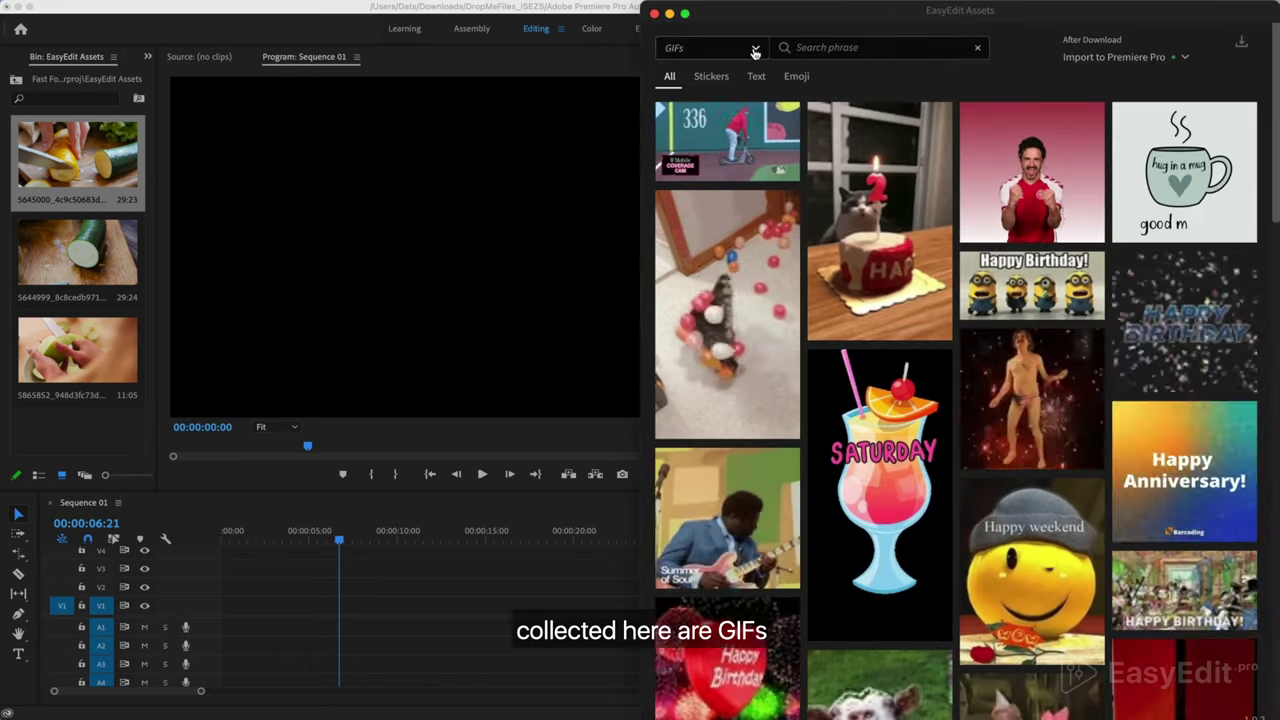
pyautogui.click(755, 49)
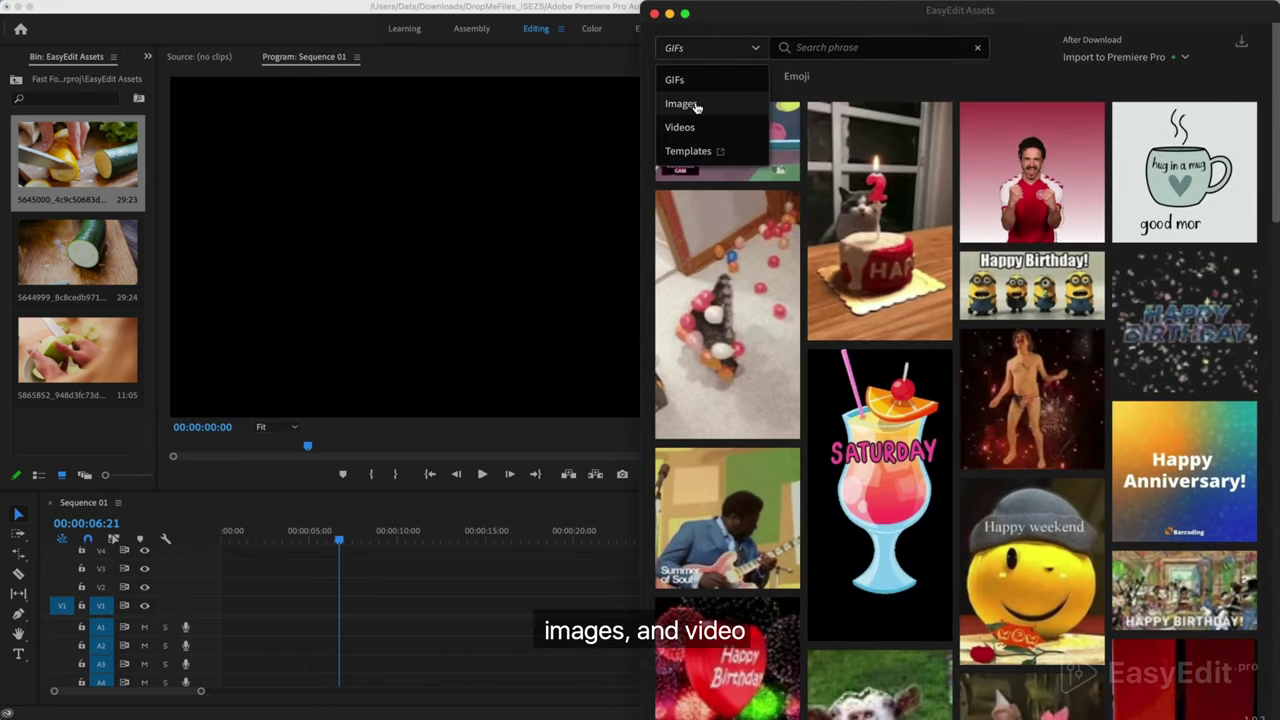
pyautogui.click(690, 127)
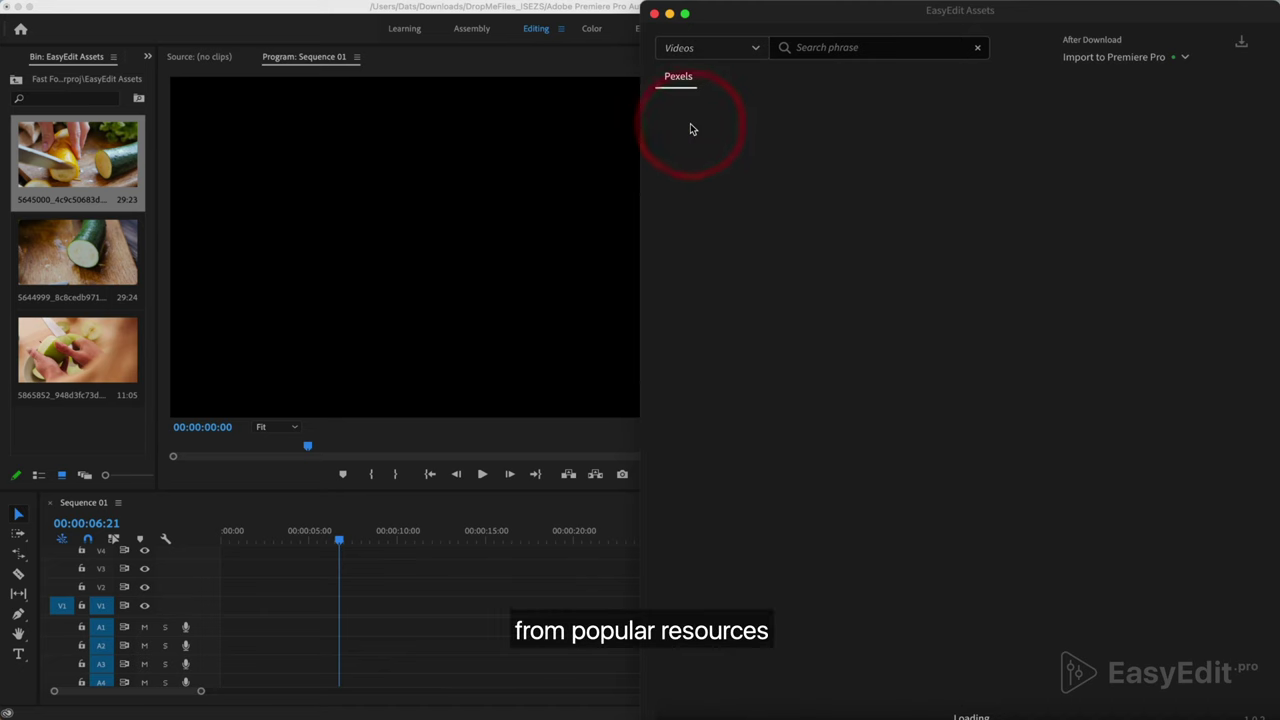
pyautogui.click(851, 48)
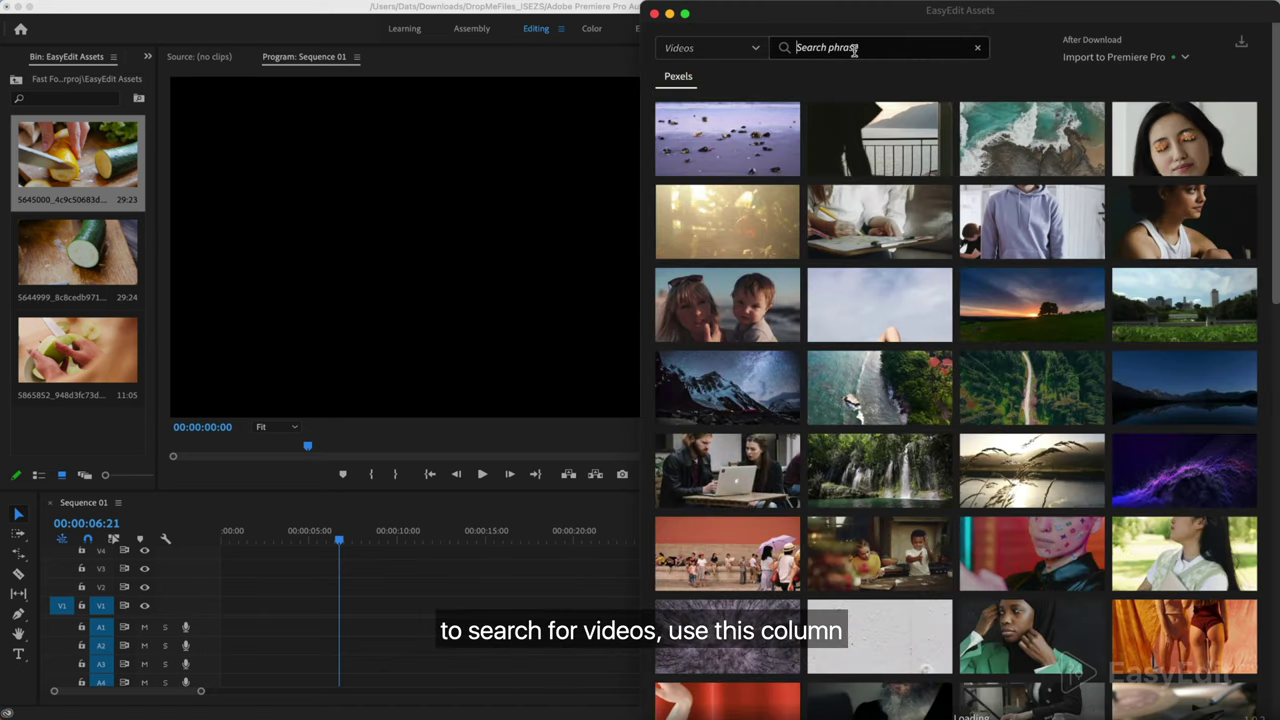
pyautogui.write('cooking')
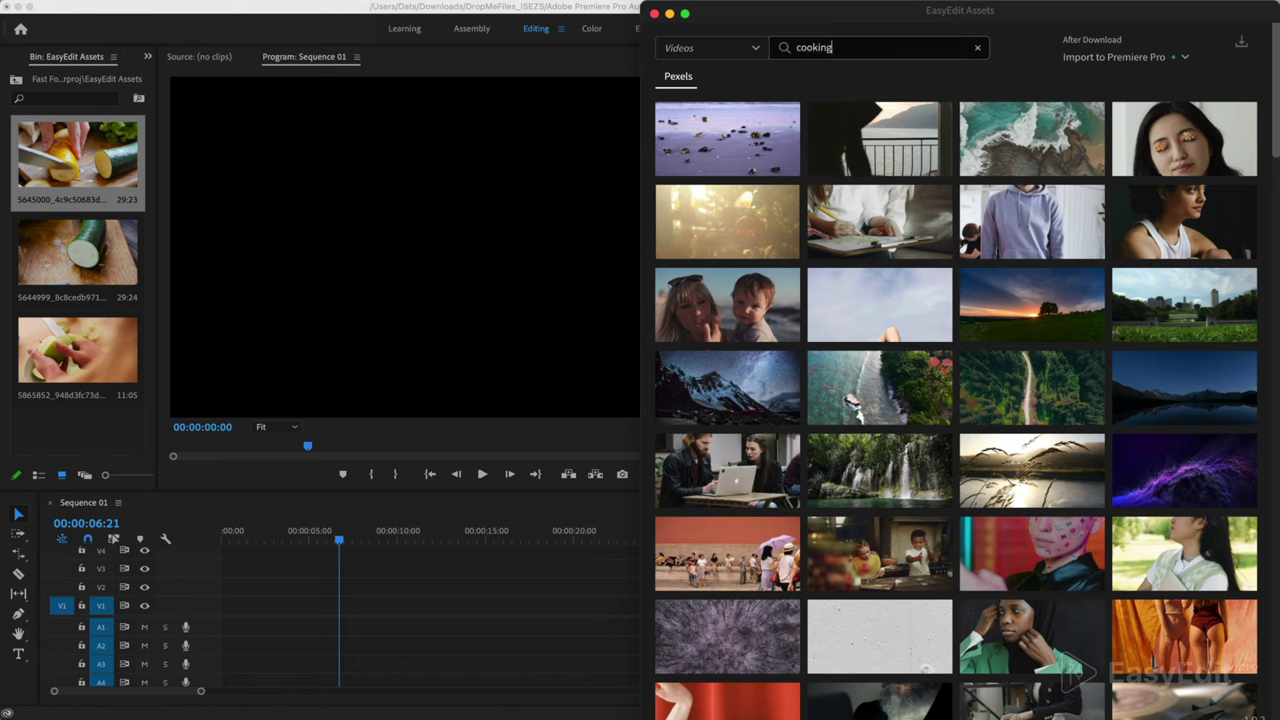
pyautogui.press('Return')
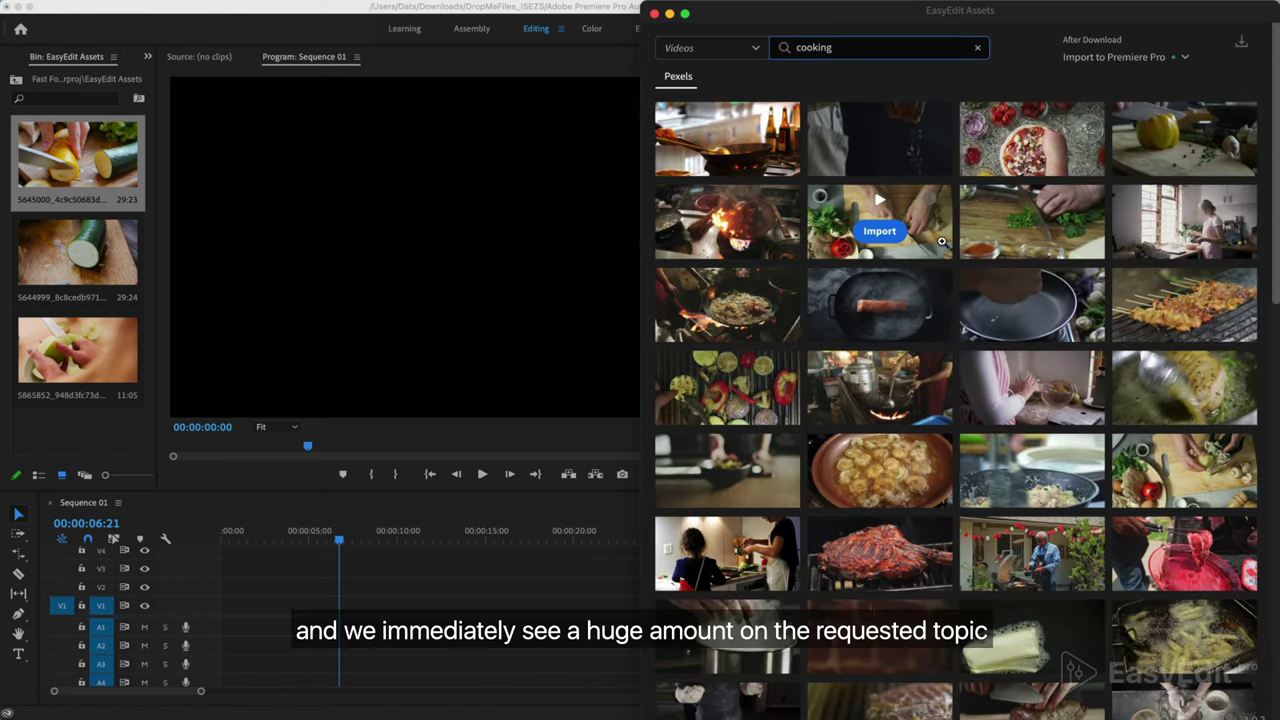
pyautogui.scroll(-20, 941, 241)
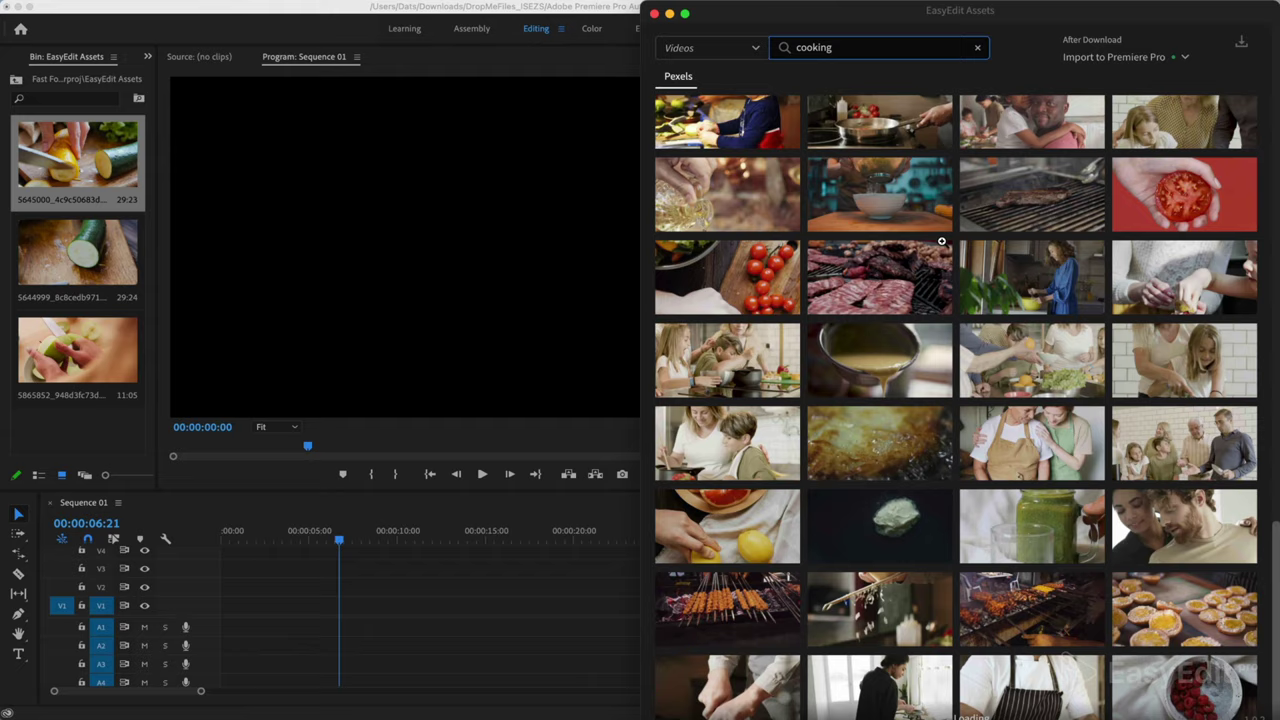
pyautogui.scroll(-20, 941, 241)
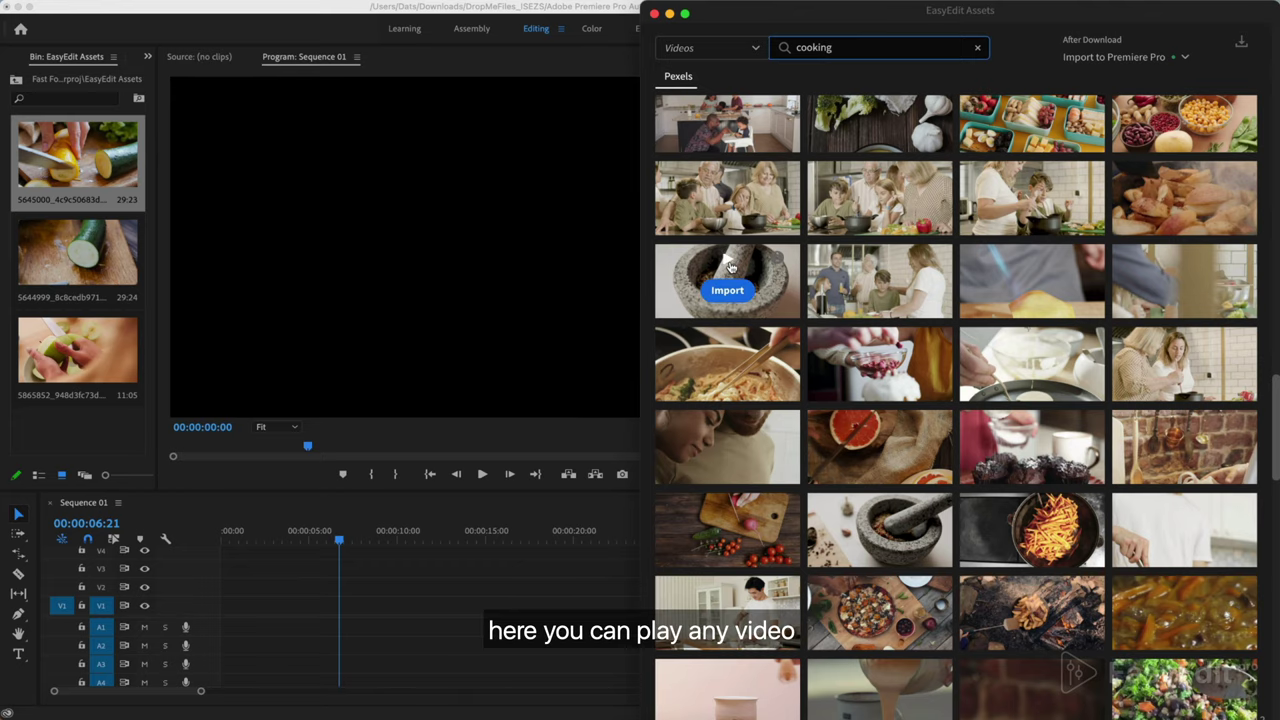
pyautogui.click(730, 264)
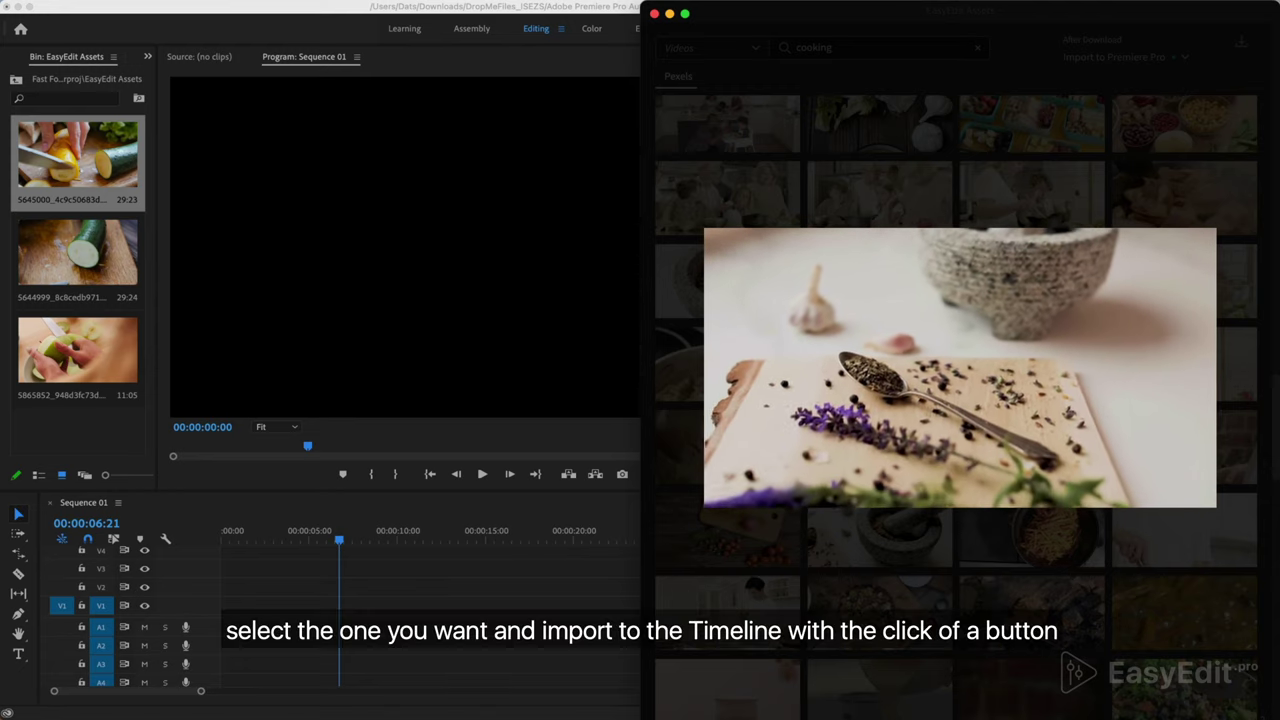
pyautogui.click(978, 656)
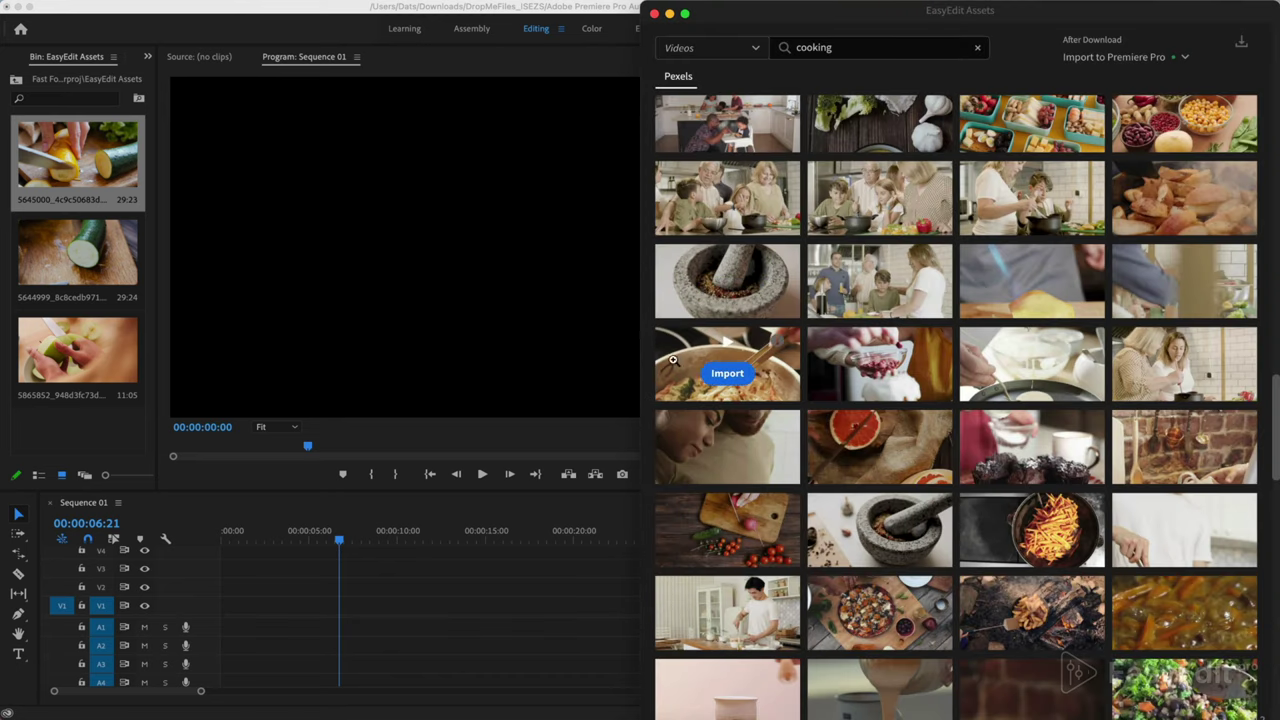
# Step: Drop the zucchini slicing clip onto V1, keep the existing sequence settings, and play it back
pyautogui.click(655, 14)
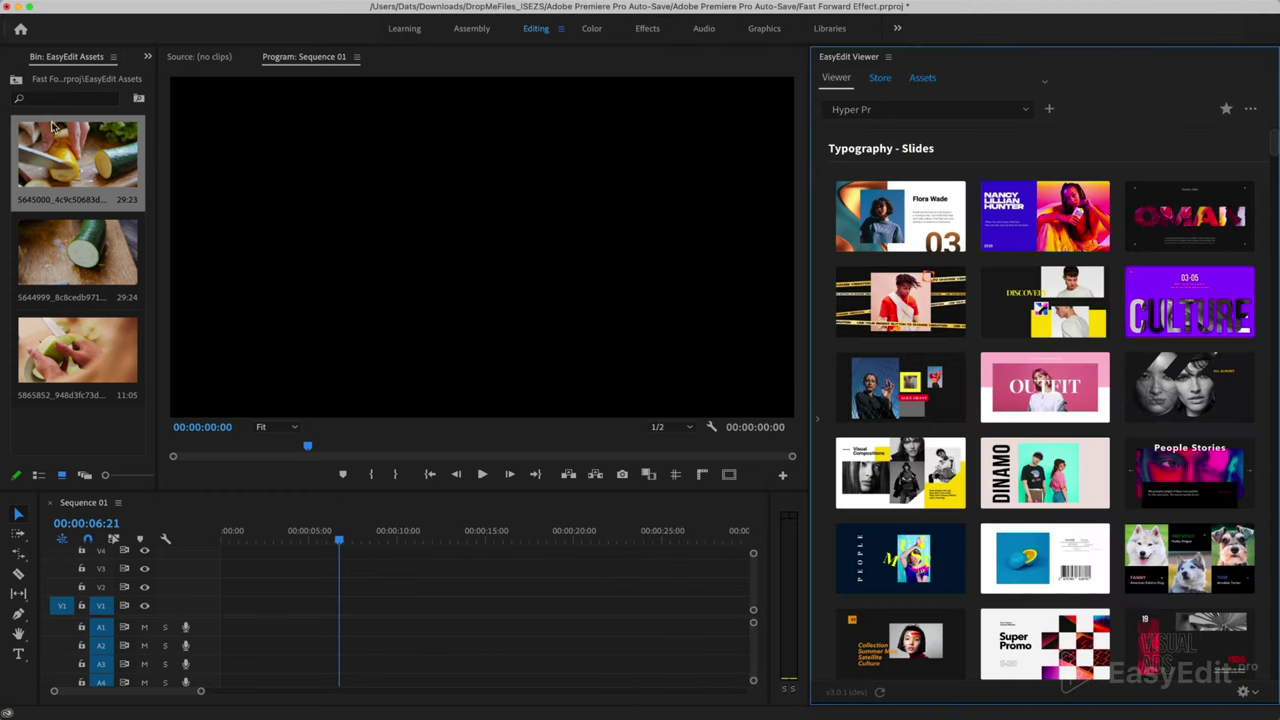
pyautogui.moveTo(52, 125); pyautogui.dragTo(208, 606)
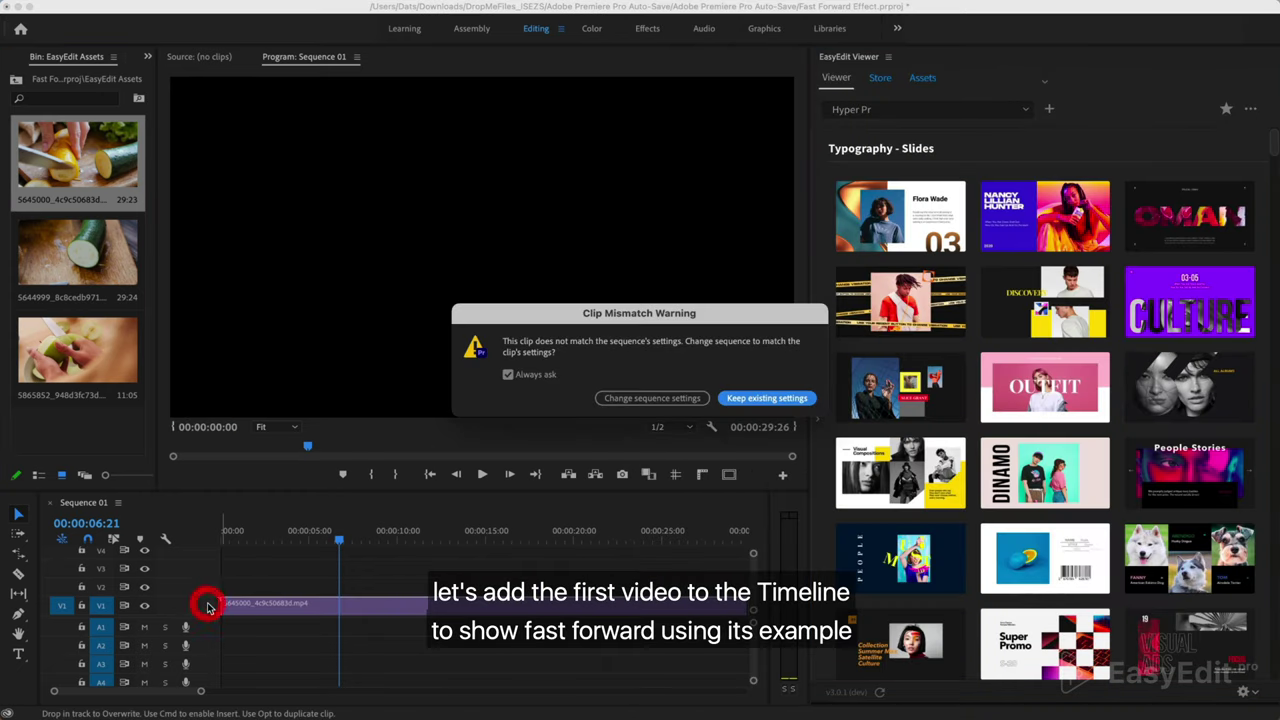
pyautogui.click(766, 398)
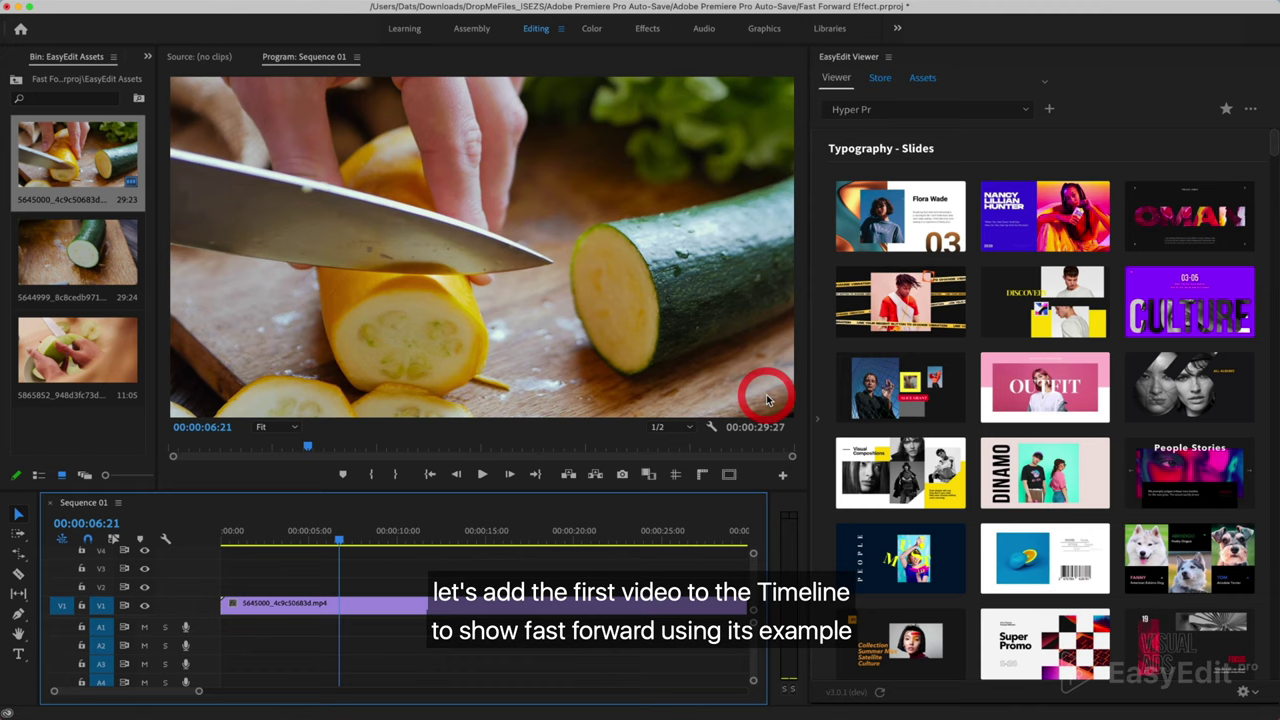
pyautogui.scroll(-3, 309, 597)
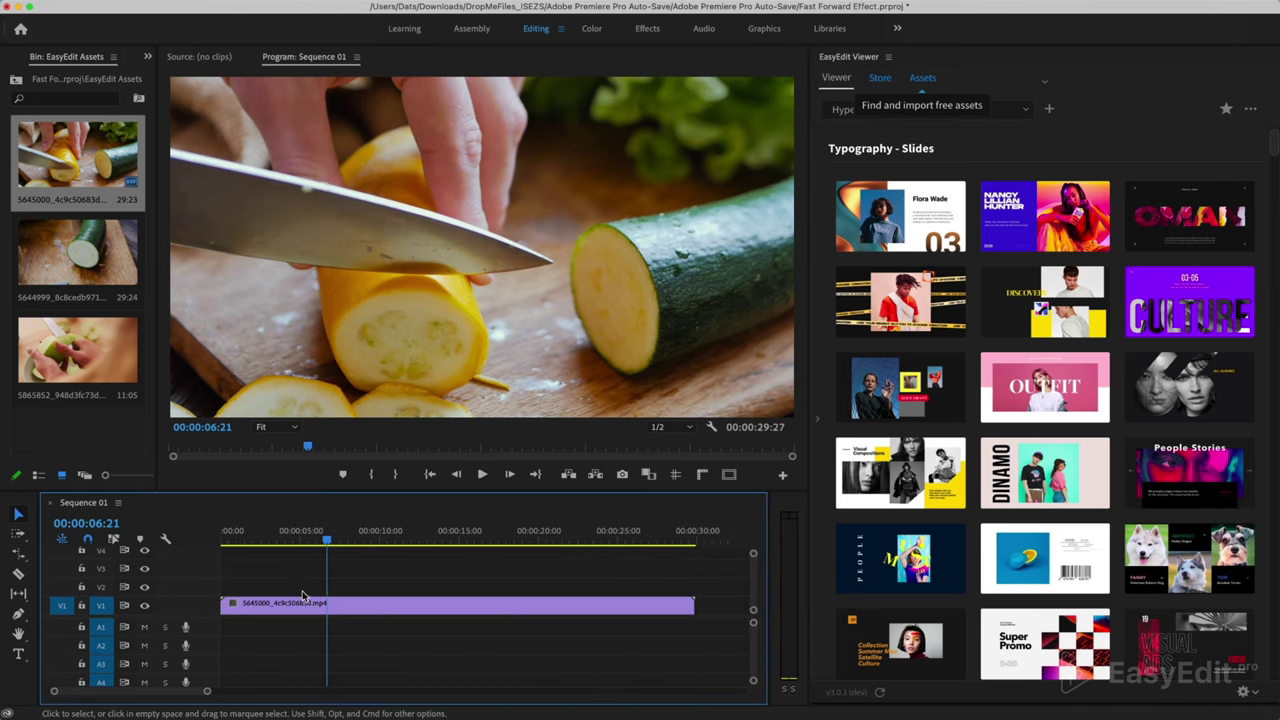
pyautogui.click(233, 543)
pyautogui.press('space')
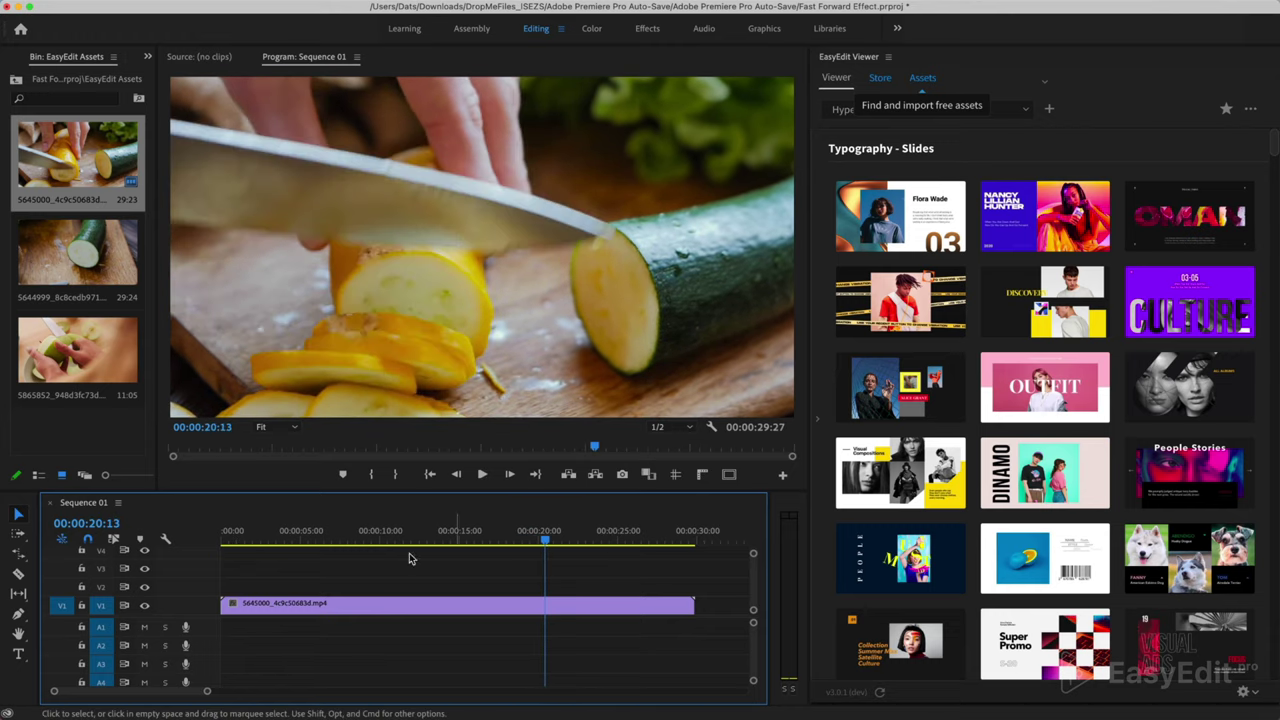
# Step: Razor-cut the V1 clip at 00:00:03:22 and 00:00:27:15
pyautogui.click(229, 541)
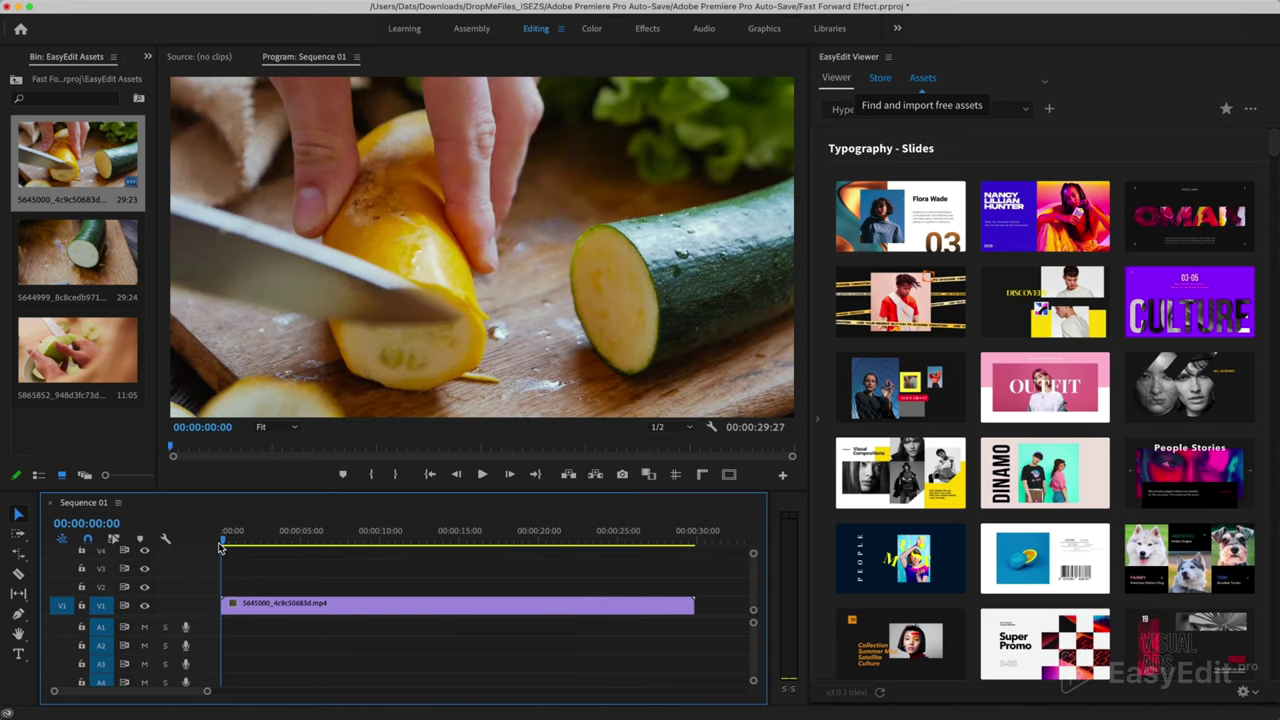
pyautogui.moveTo(221, 545); pyautogui.dragTo(285, 551)
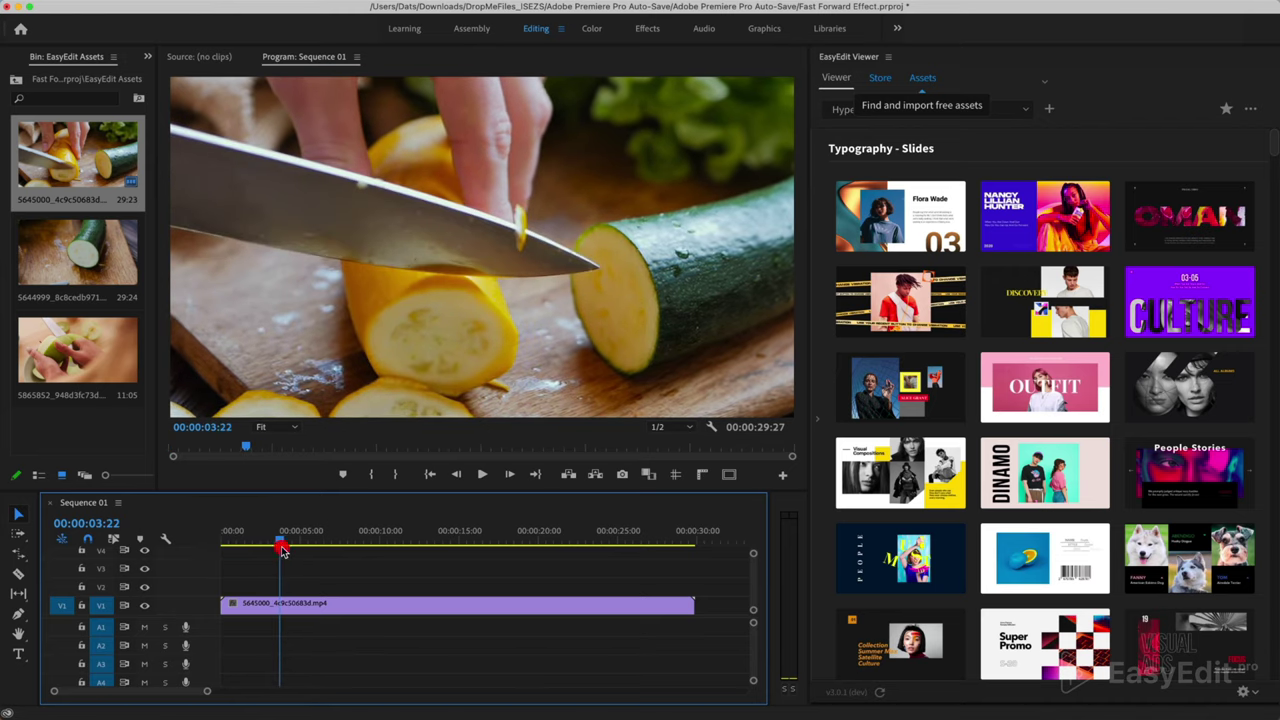
pyautogui.press('c')
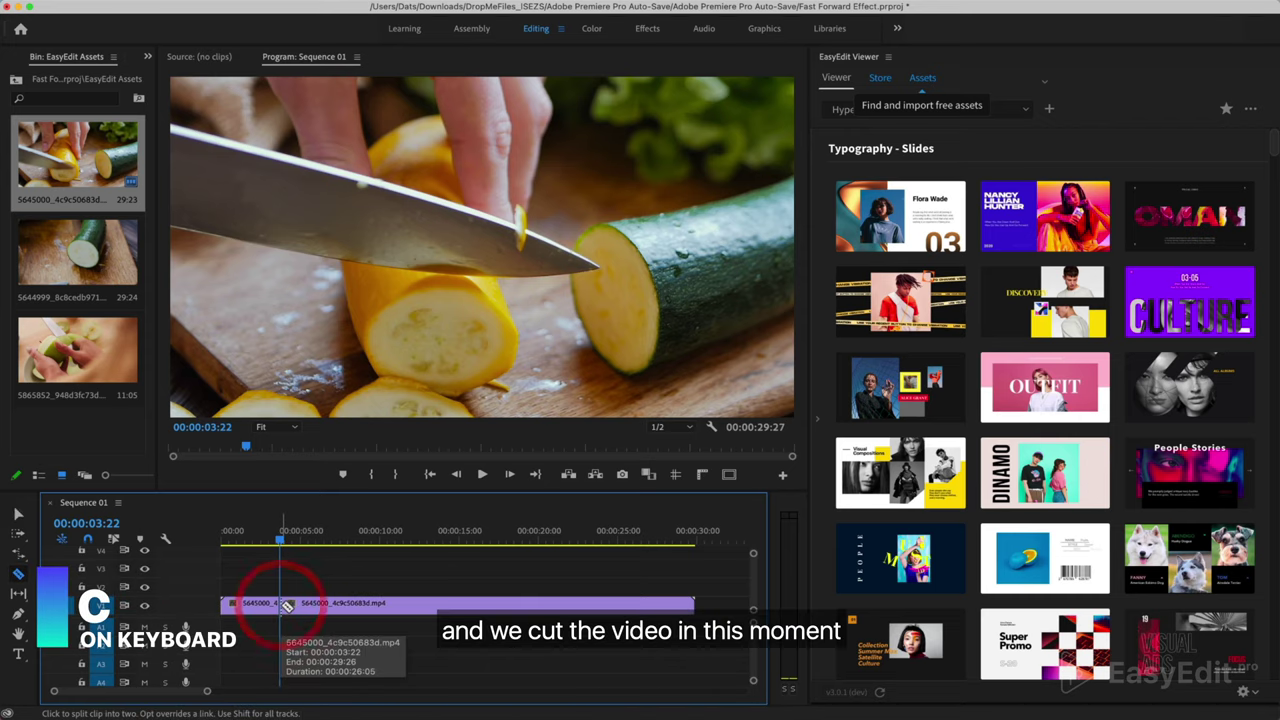
pyautogui.click(284, 604)
pyautogui.moveTo(281, 540); pyautogui.dragTo(658, 550)
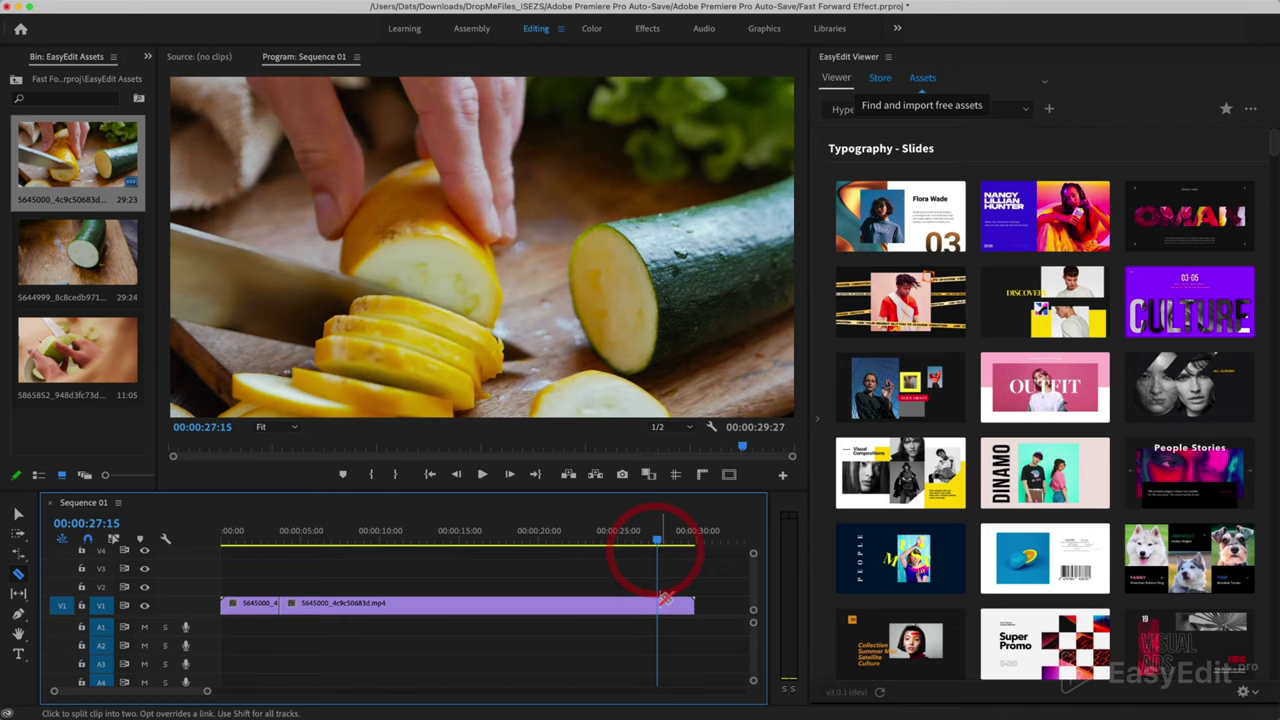
pyautogui.click(663, 606)
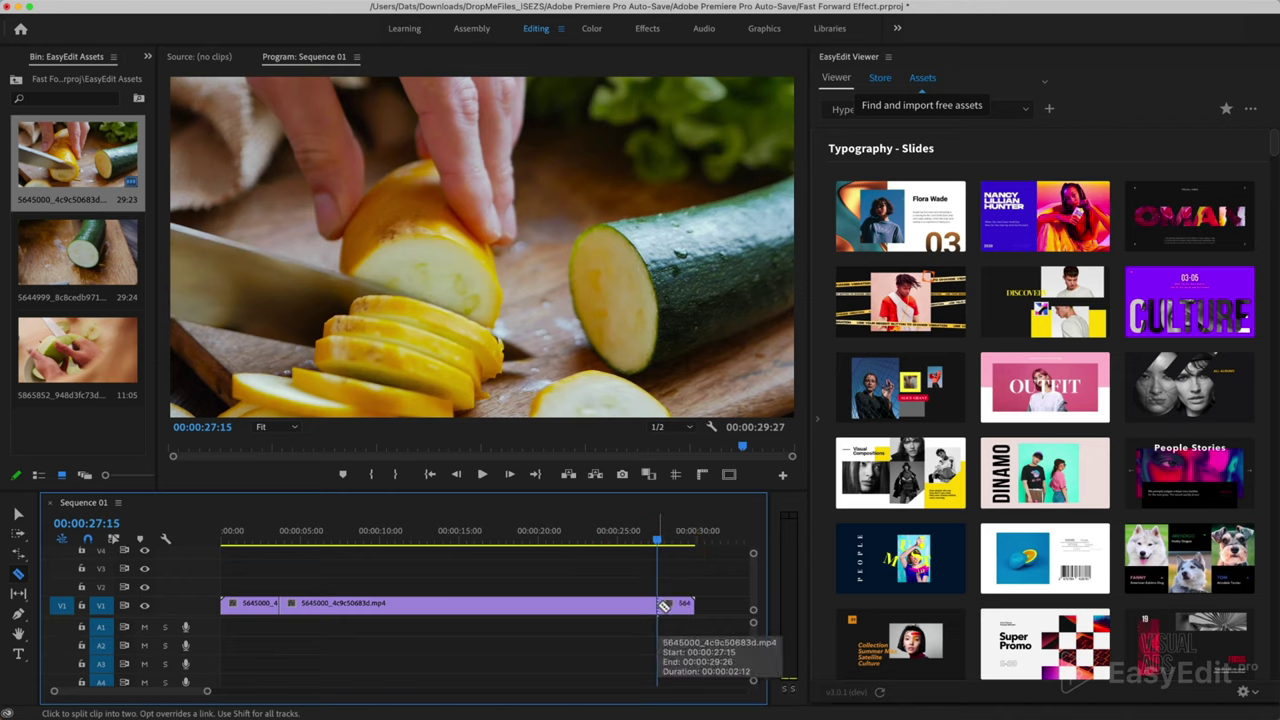
# Step: Rate-stretch the middle piece down to a brief fast-forward at about 2376% speed
pyautogui.press('r')
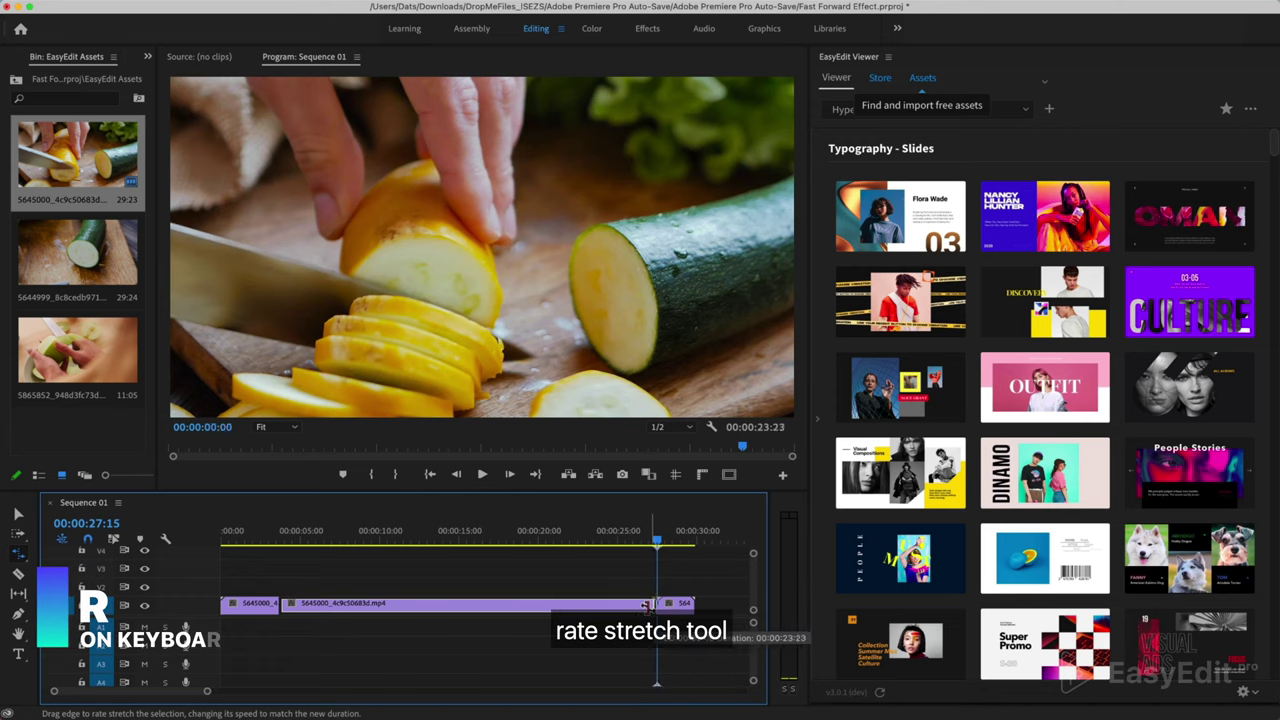
pyautogui.moveTo(651, 606); pyautogui.dragTo(448, 606)
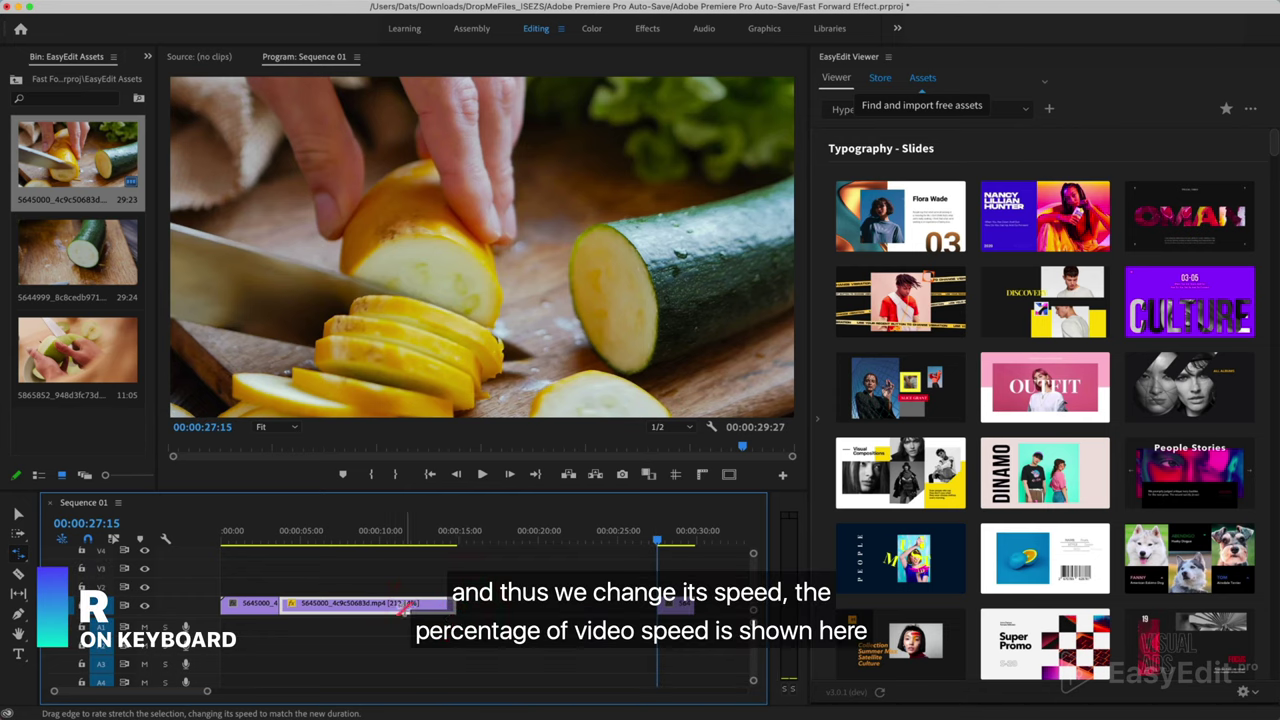
pyautogui.scroll(3, 403, 612)
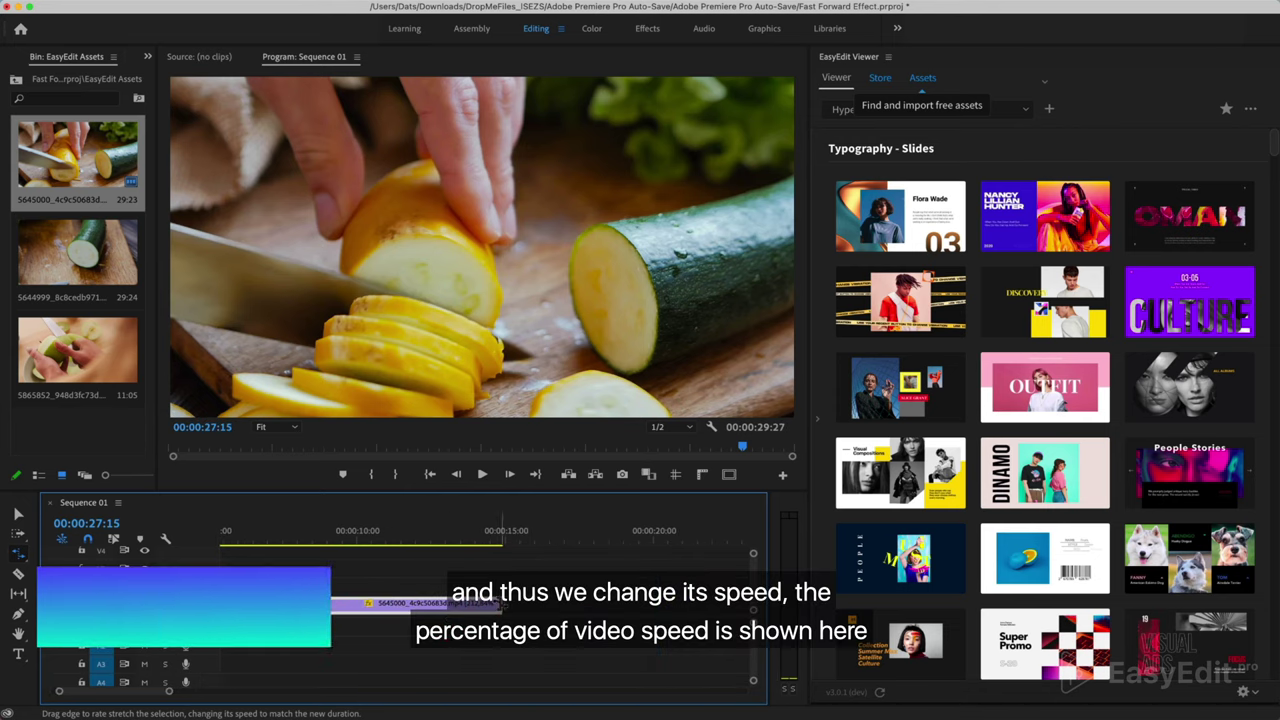
pyautogui.moveTo(502, 604); pyautogui.dragTo(592, 607)
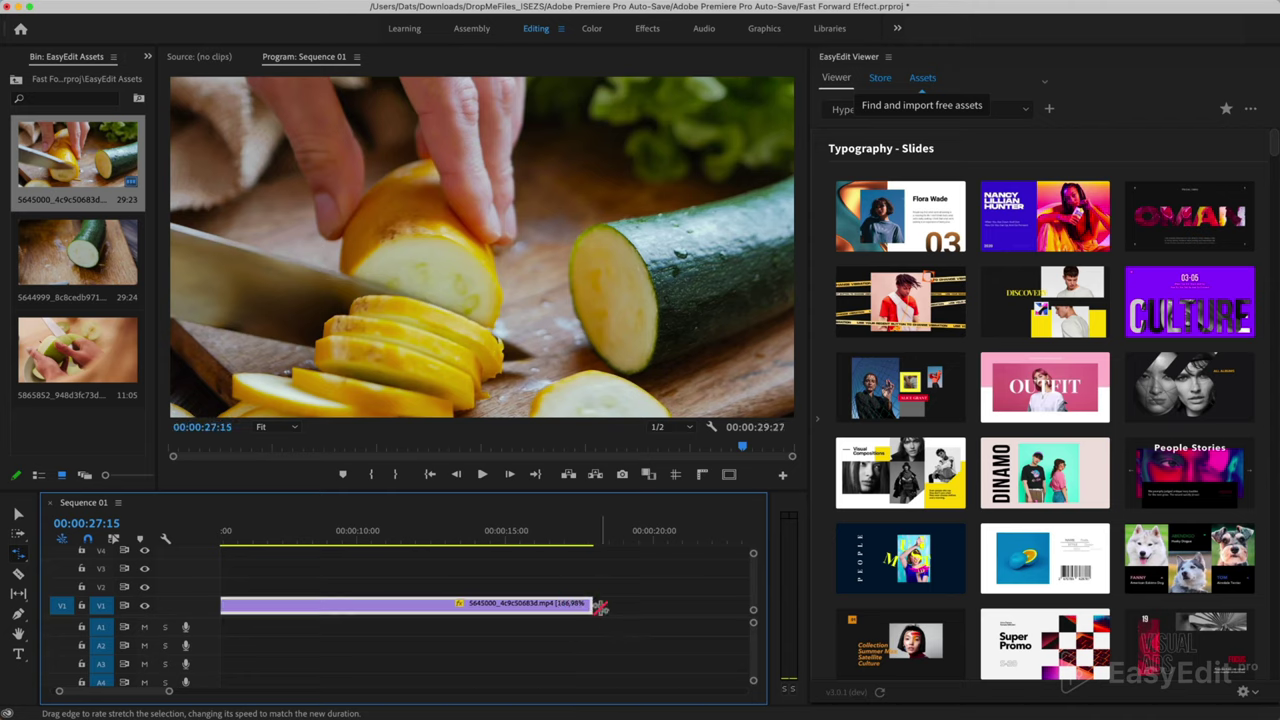
pyautogui.scroll(-4, 600, 606)
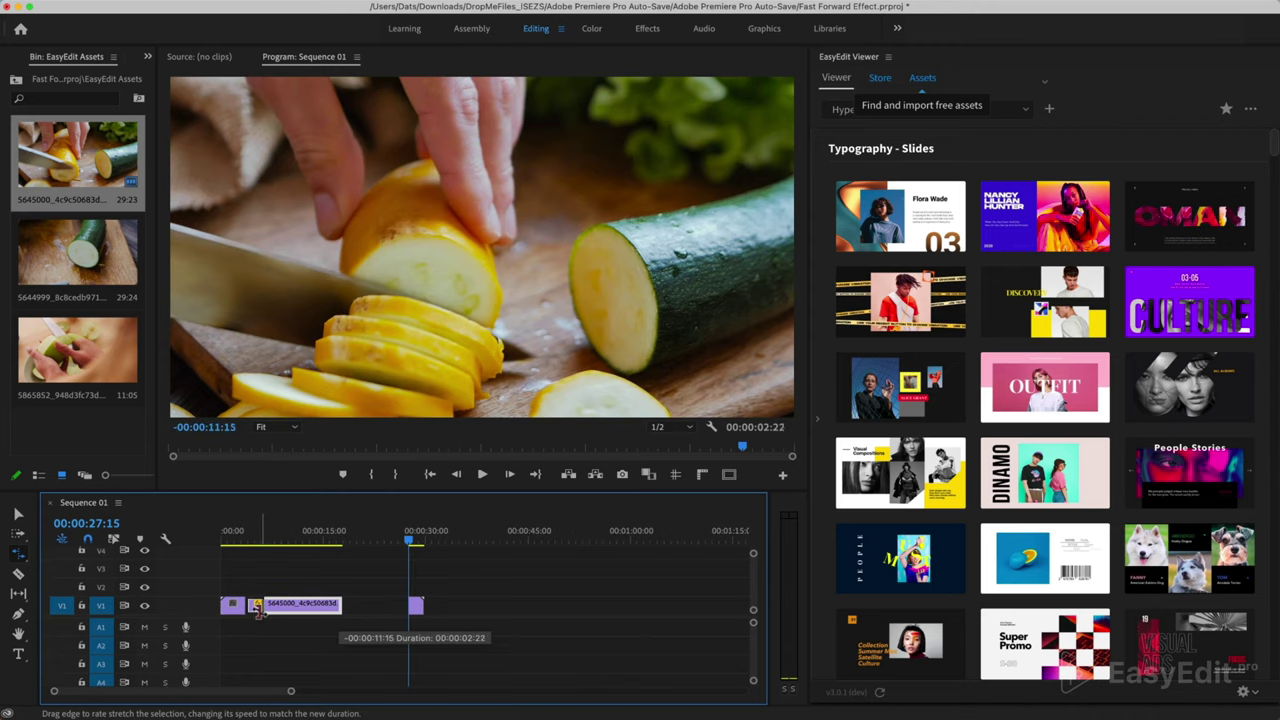
pyautogui.moveTo(256, 610); pyautogui.dragTo(257, 611)
pyautogui.scroll(3, 258, 612)
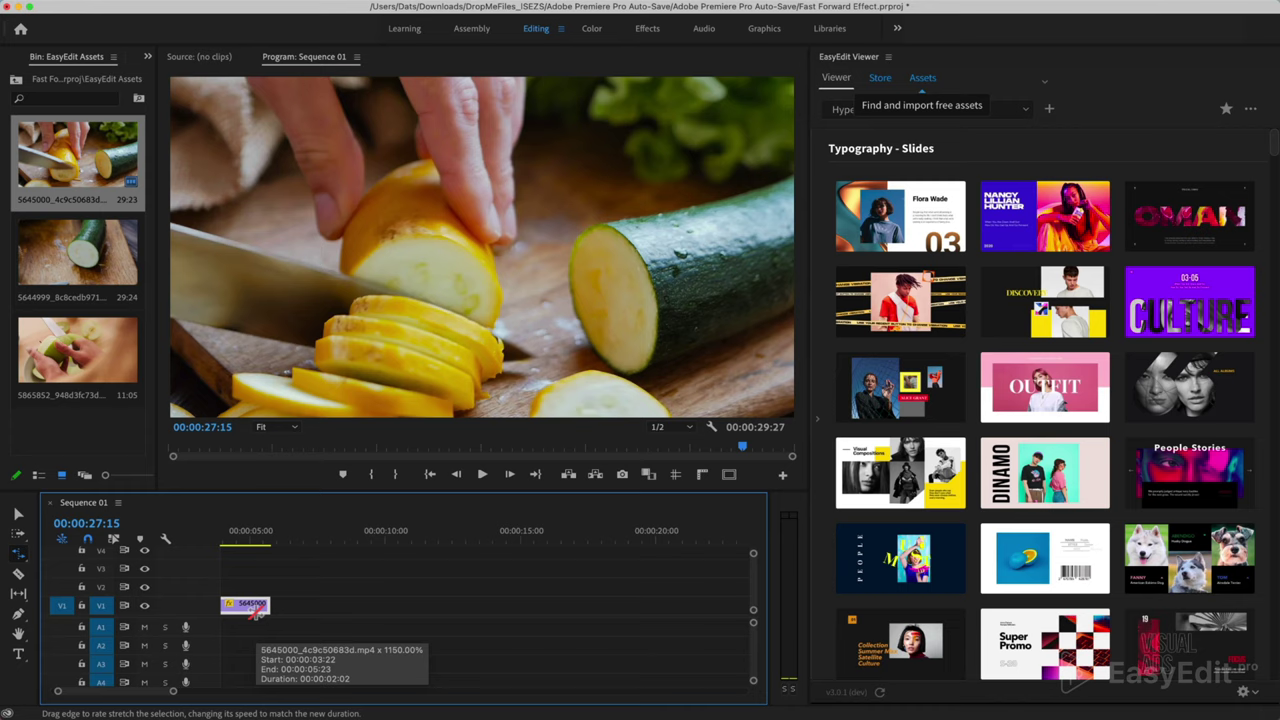
pyautogui.scroll(3, 257, 611)
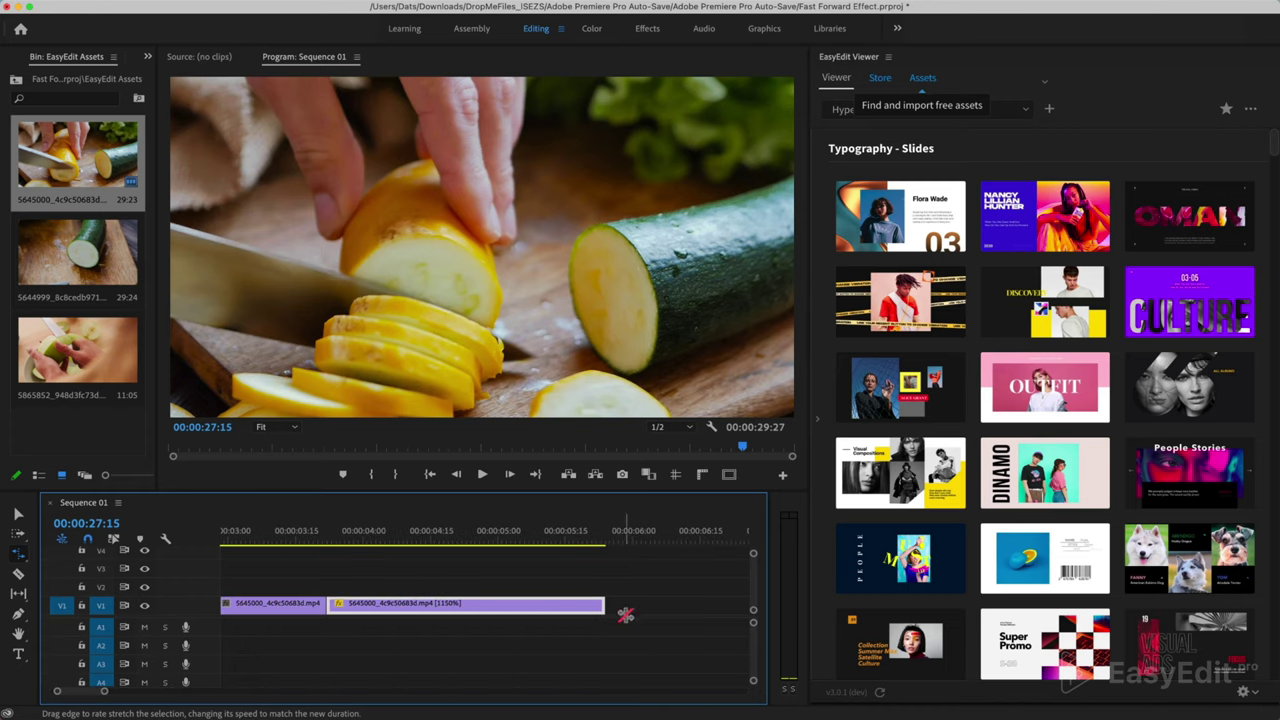
pyautogui.moveTo(461, 606); pyautogui.dragTo(461, 606)
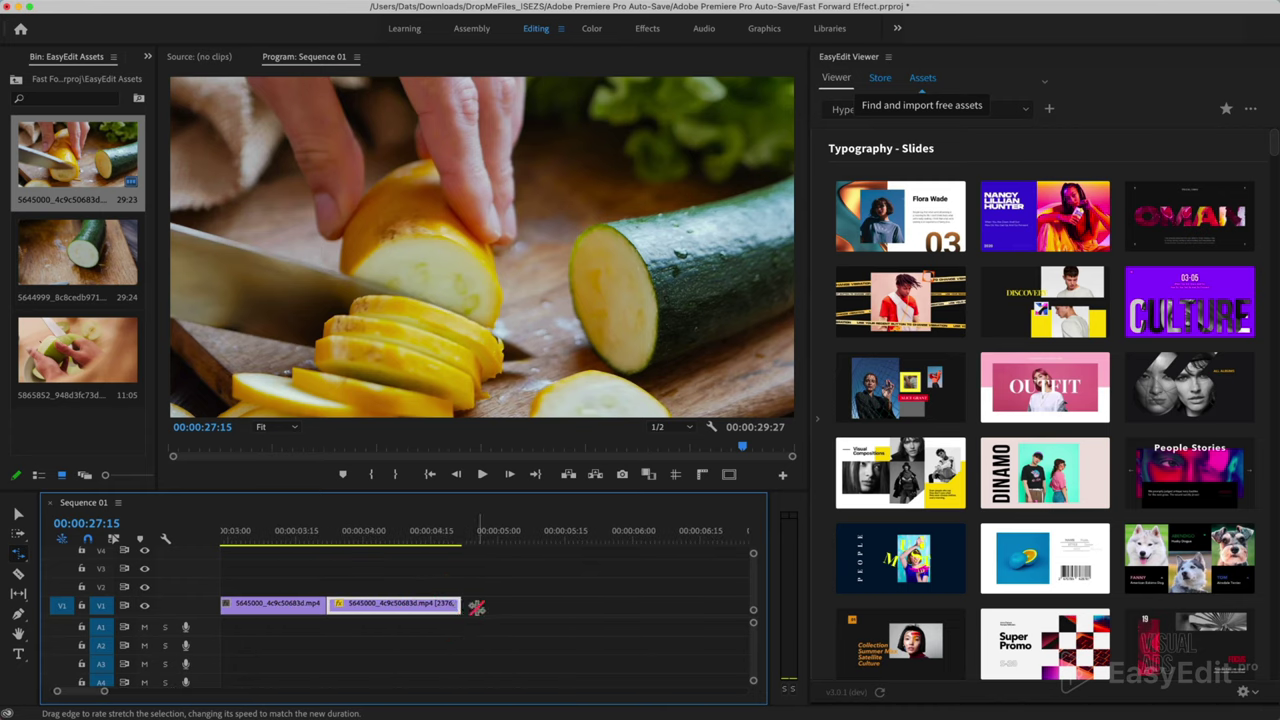
# Step: Close the gap after the sped-up piece and play the sequence from the start
pyautogui.click(510, 604)
pyautogui.press('super+z')
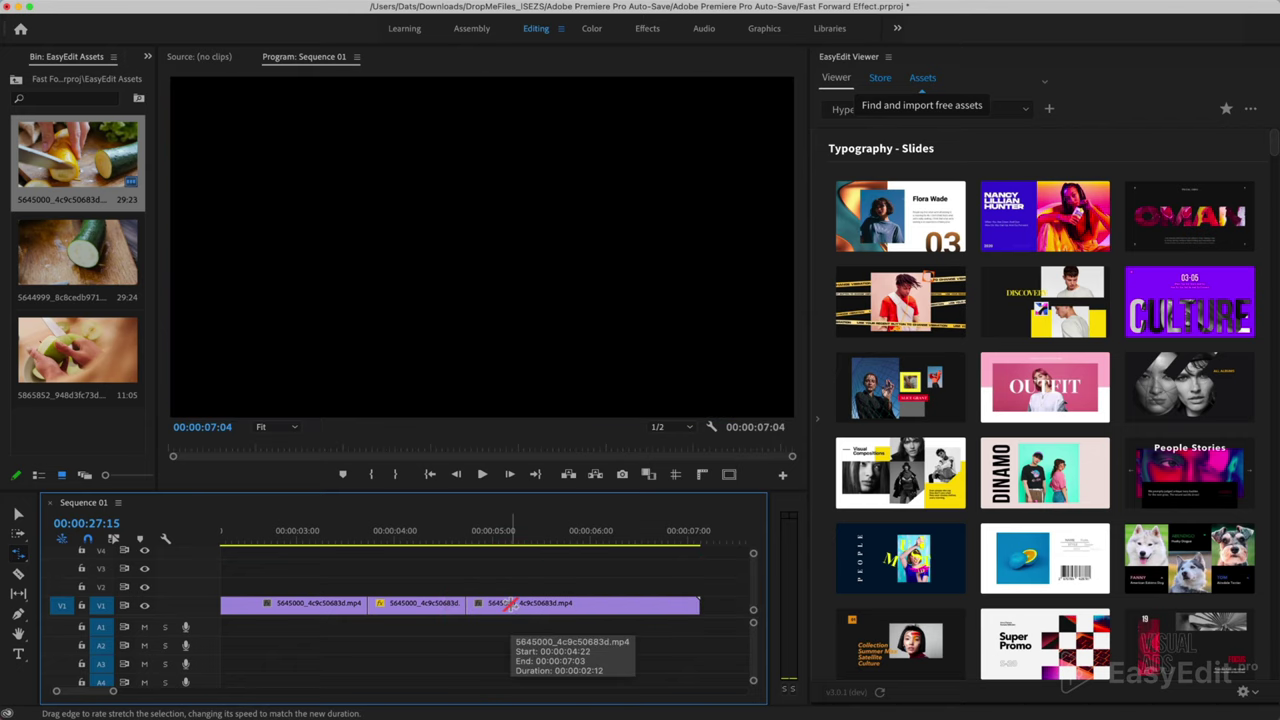
pyautogui.press('-')
pyautogui.press('-')
pyautogui.press('-')
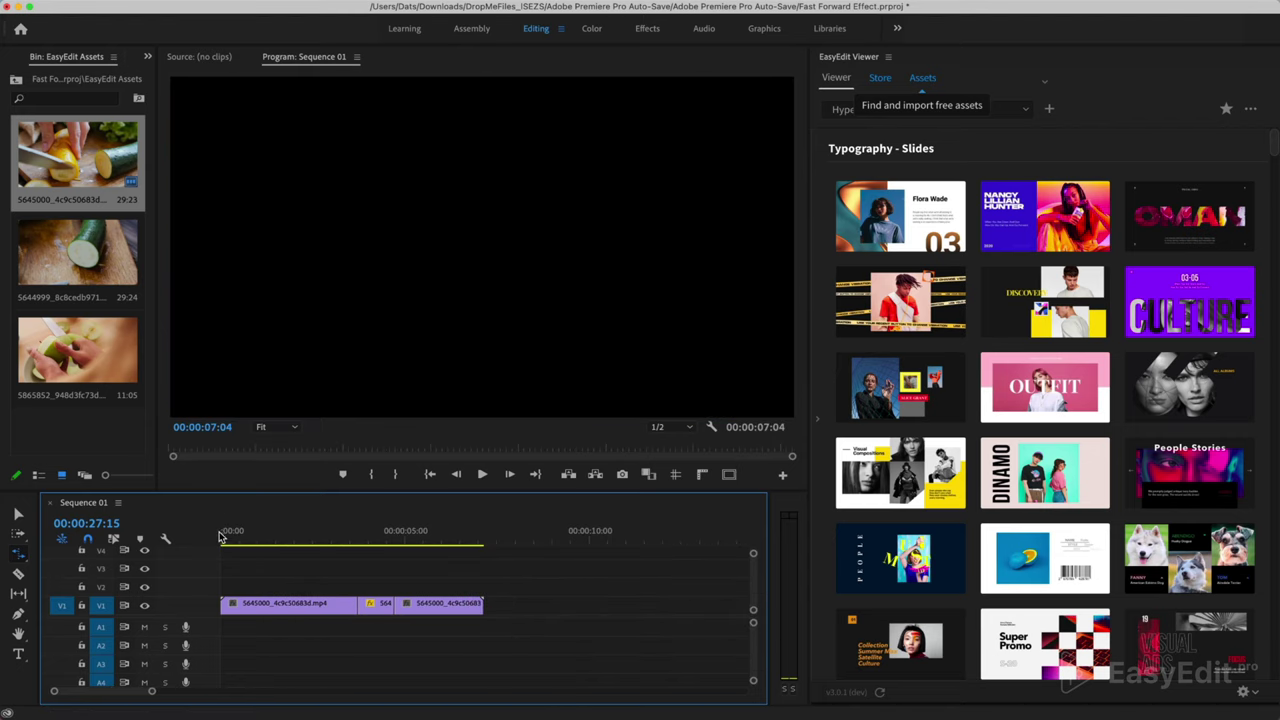
pyautogui.click(228, 537)
pyautogui.press('space')
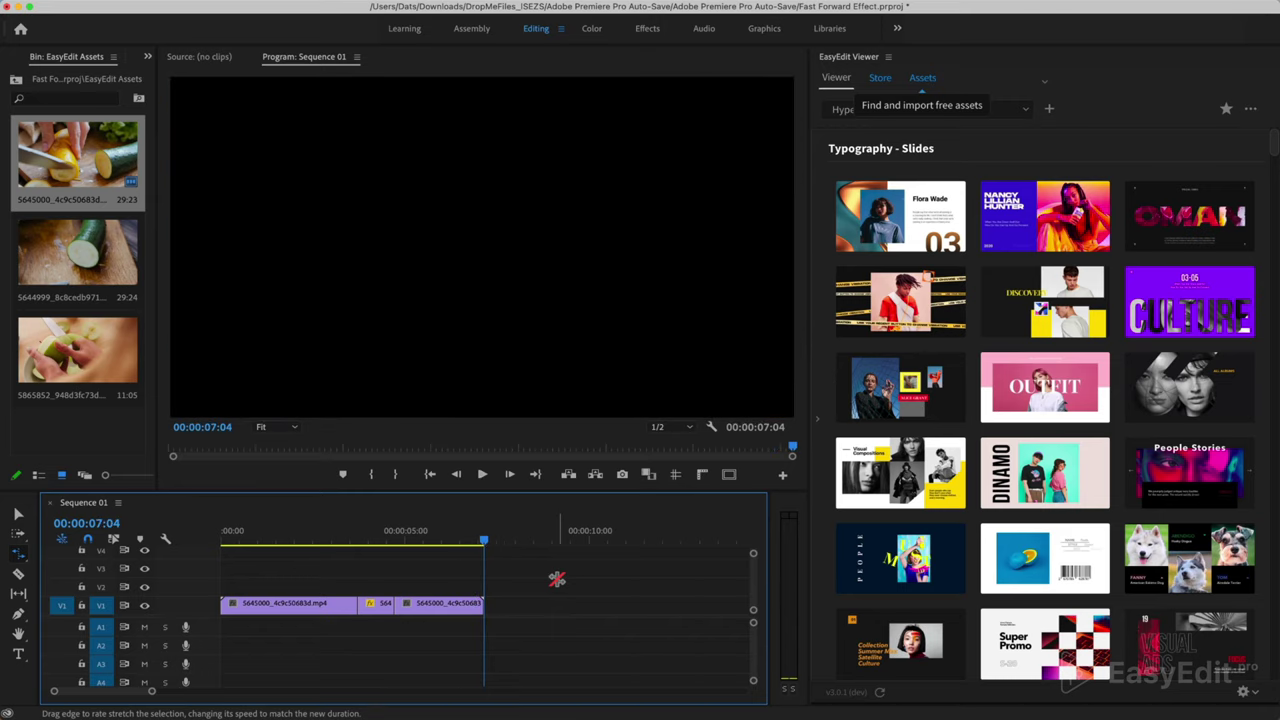
# Step: Move the last piece later, select the fast-forward piece, and preview from near the start
pyautogui.moveTo(455, 606); pyautogui.dragTo(490, 606)
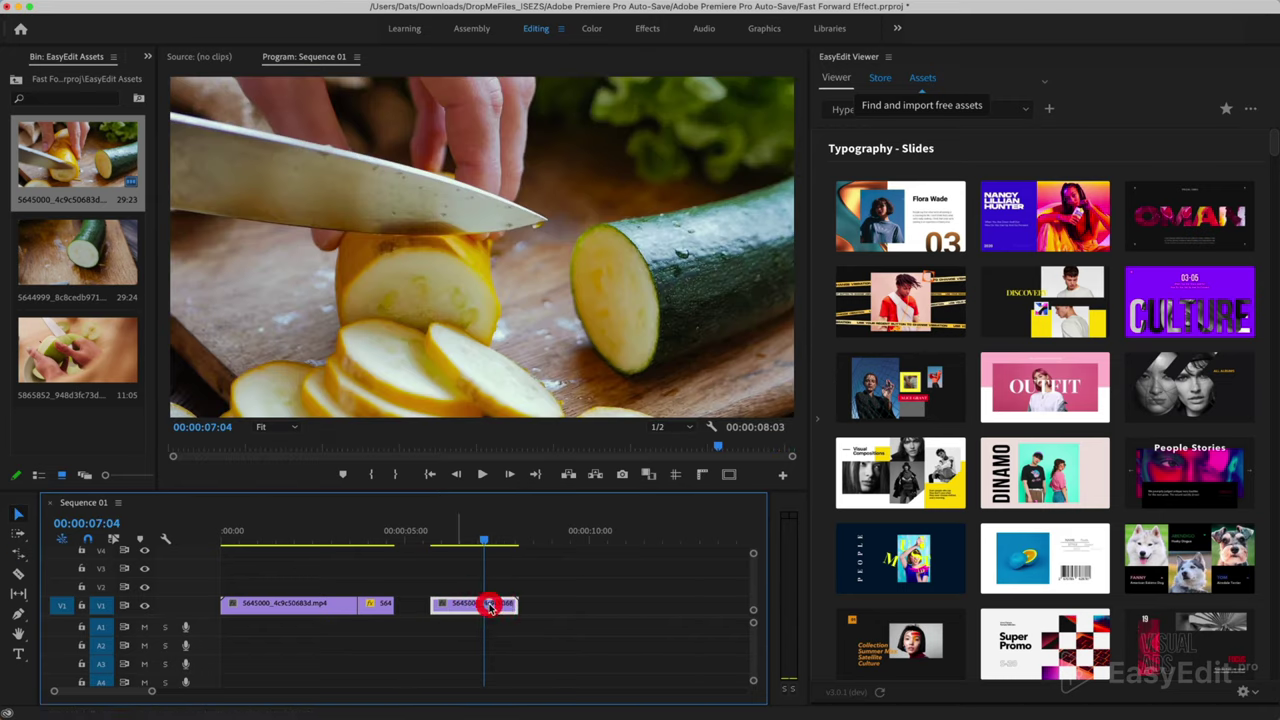
pyautogui.click(383, 605)
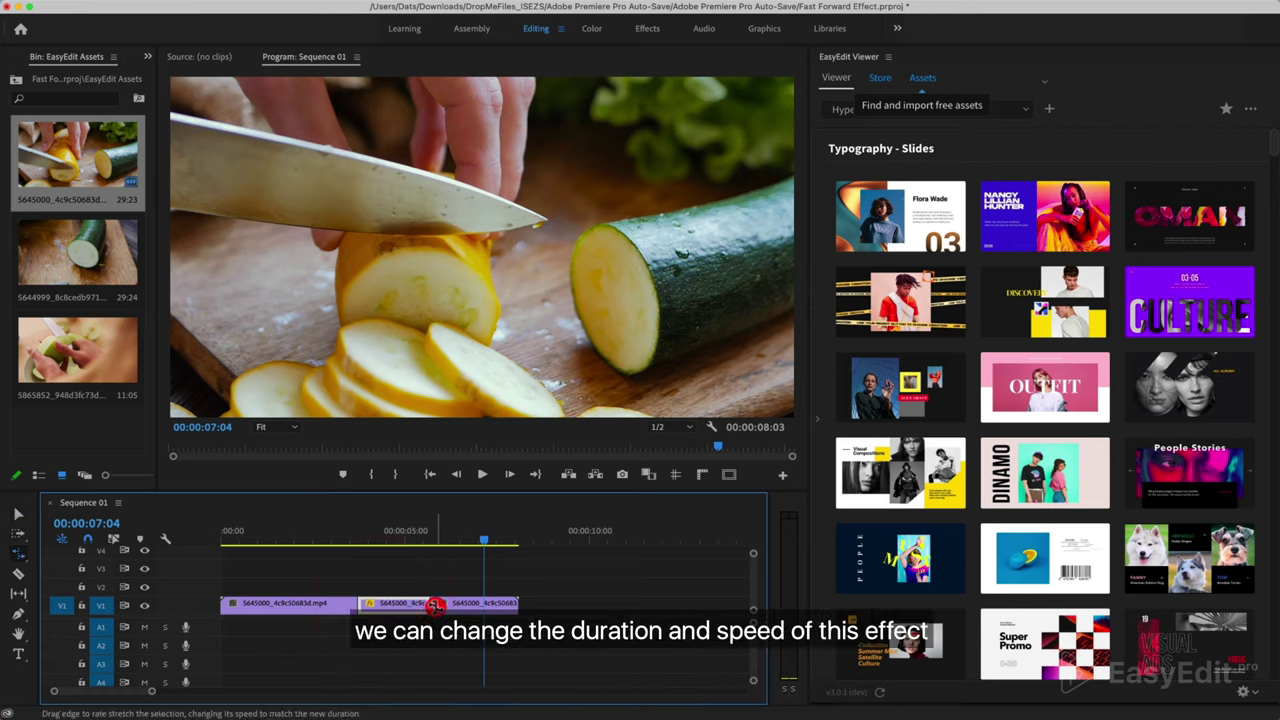
pyautogui.click(289, 533)
pyautogui.press('space')
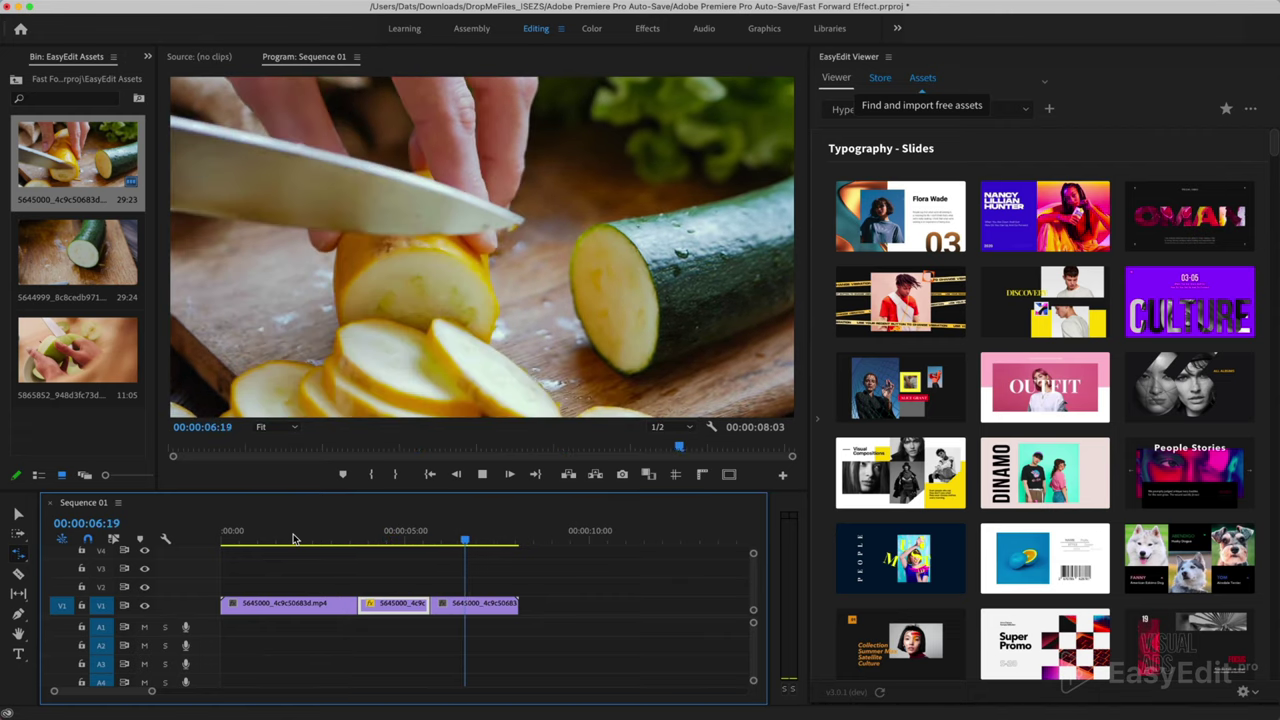
pyautogui.press('space')
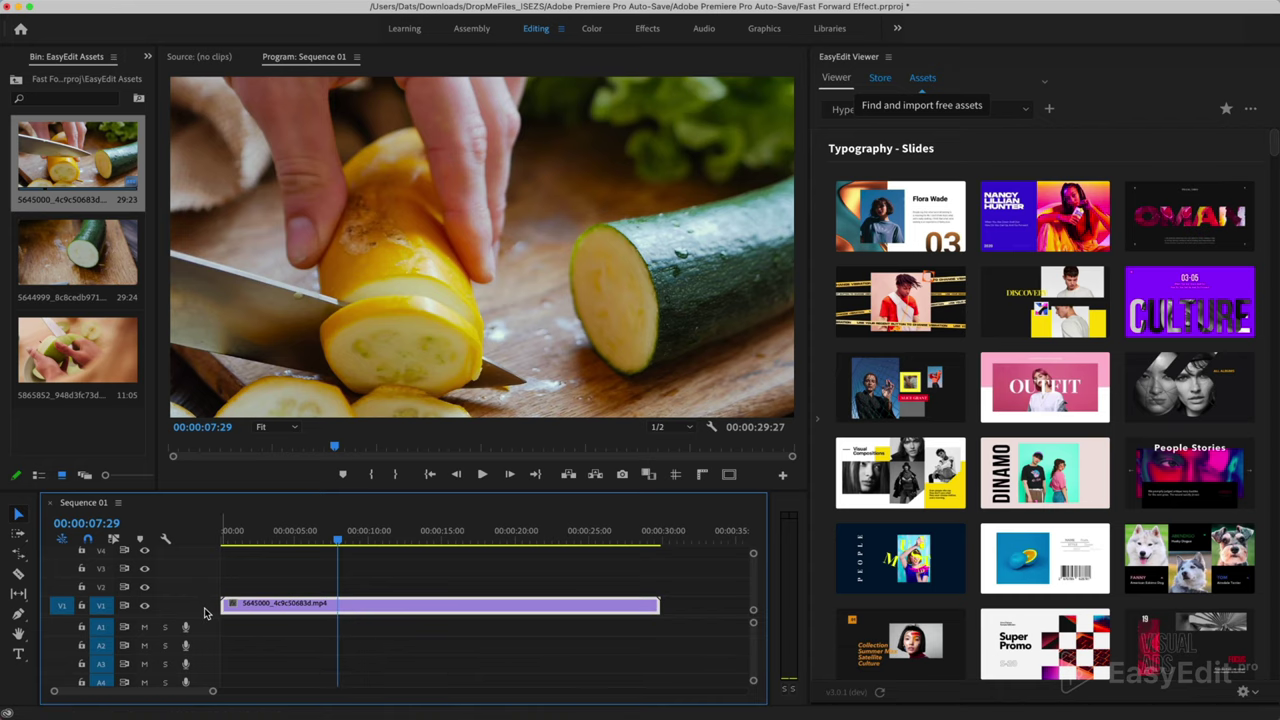
# Step: Expand the V1 track and display the clip's Time Remapping > Speed line
pyautogui.doubleClick(204, 609)
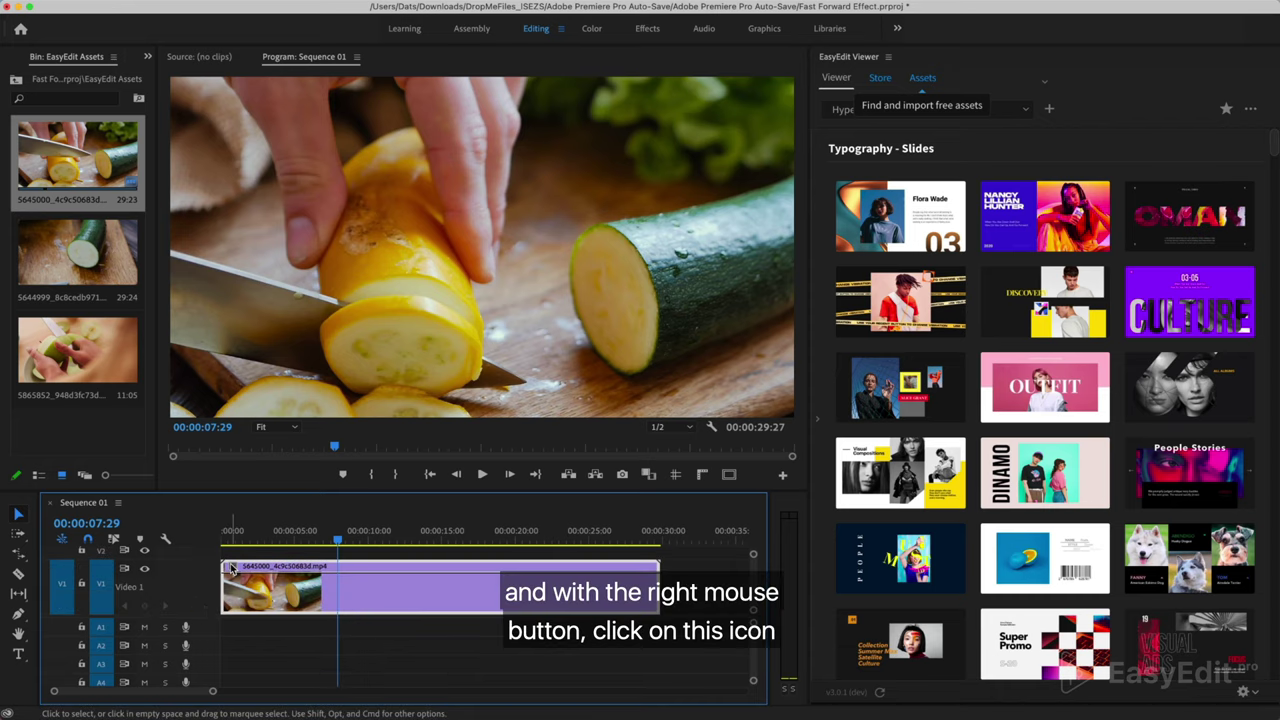
pyautogui.rightClick(234, 567)
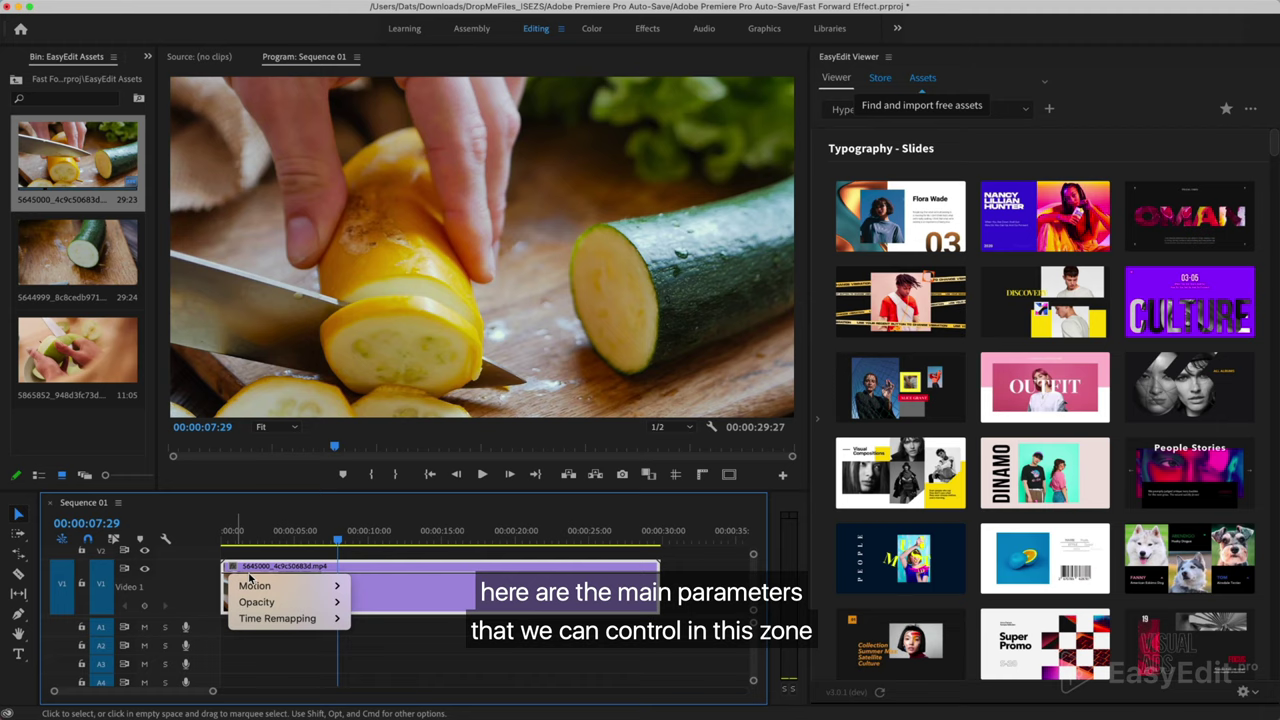
pyautogui.moveTo(292, 588)
pyautogui.moveTo(315, 607)
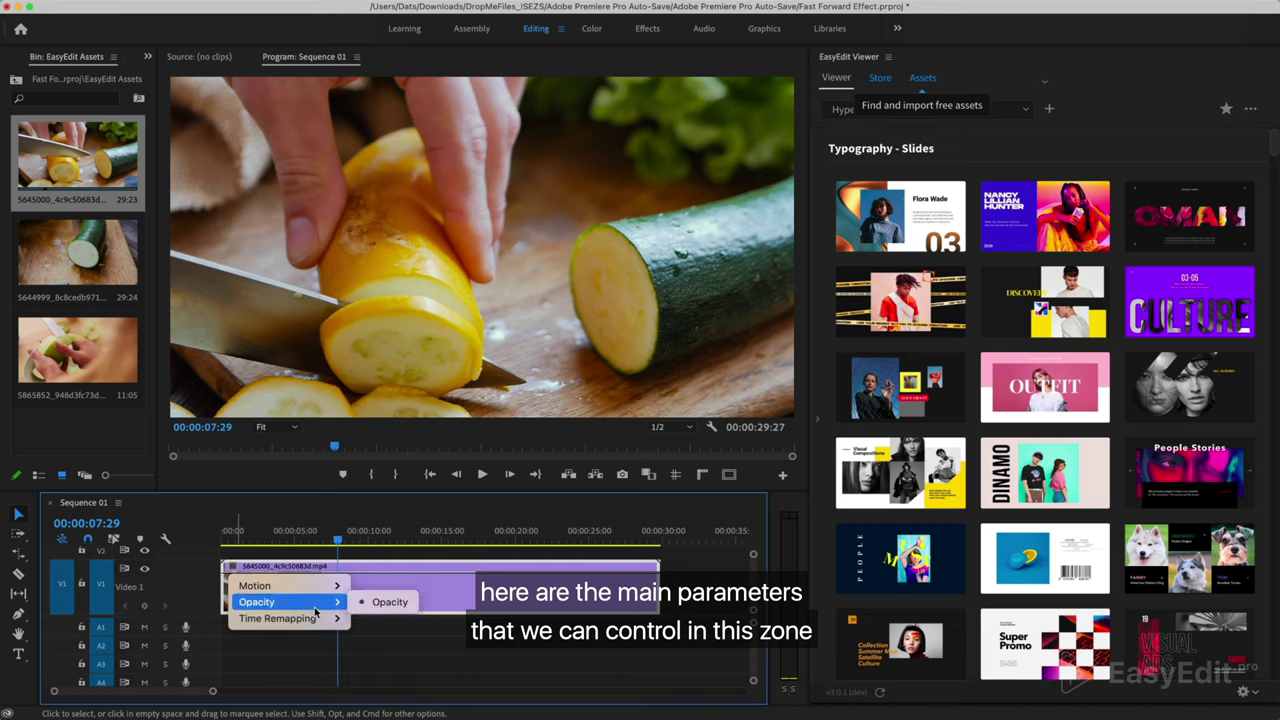
pyautogui.click(360, 620)
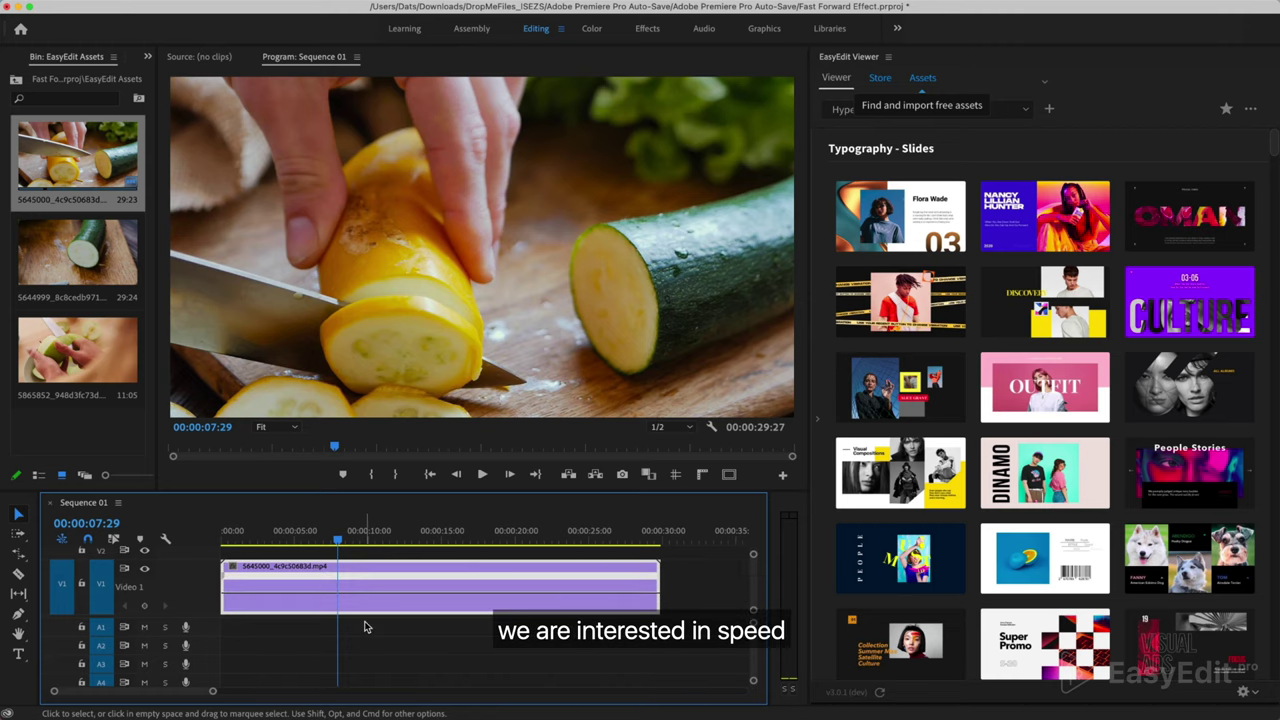
# Step: Keyframe speed near 00:00:03:28 and 00:00:26:22, raising the middle so the clip lasts 00:00:10:27
pyautogui.moveTo(337, 540); pyautogui.dragTo(278, 546)
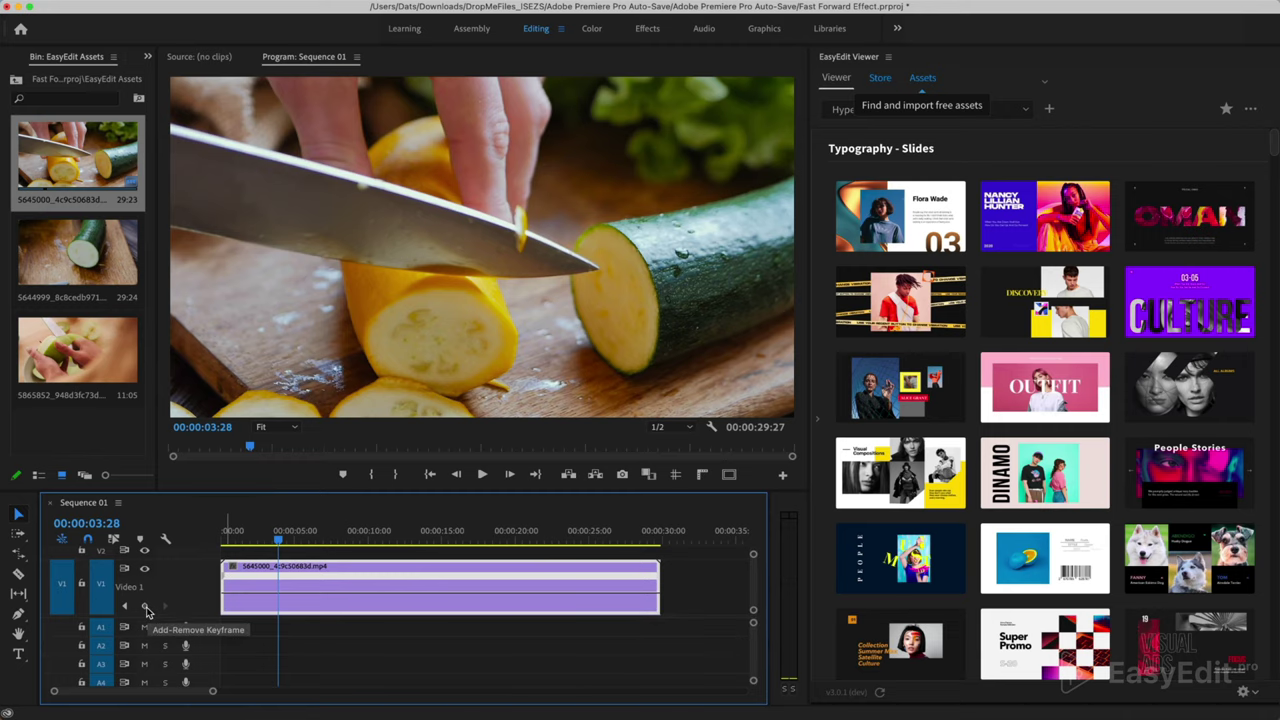
pyautogui.moveTo(279, 541); pyautogui.dragTo(614, 543)
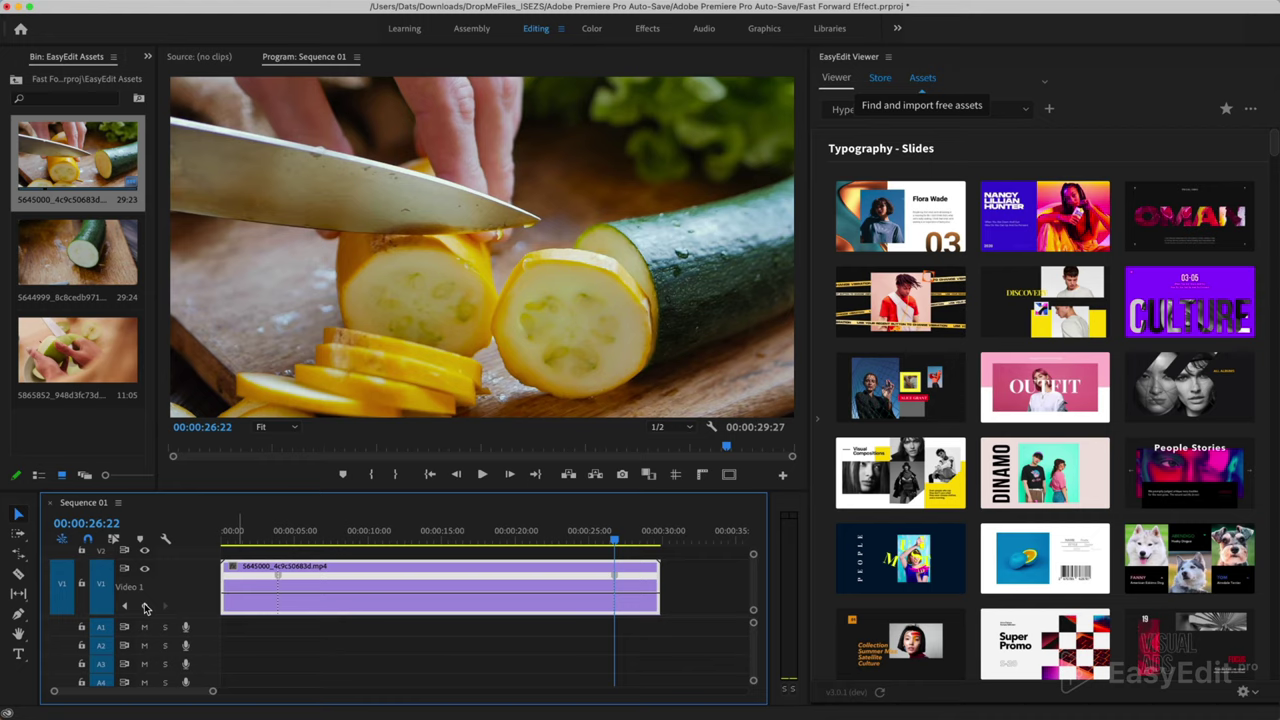
pyautogui.moveTo(432, 590); pyautogui.dragTo(432, 578)
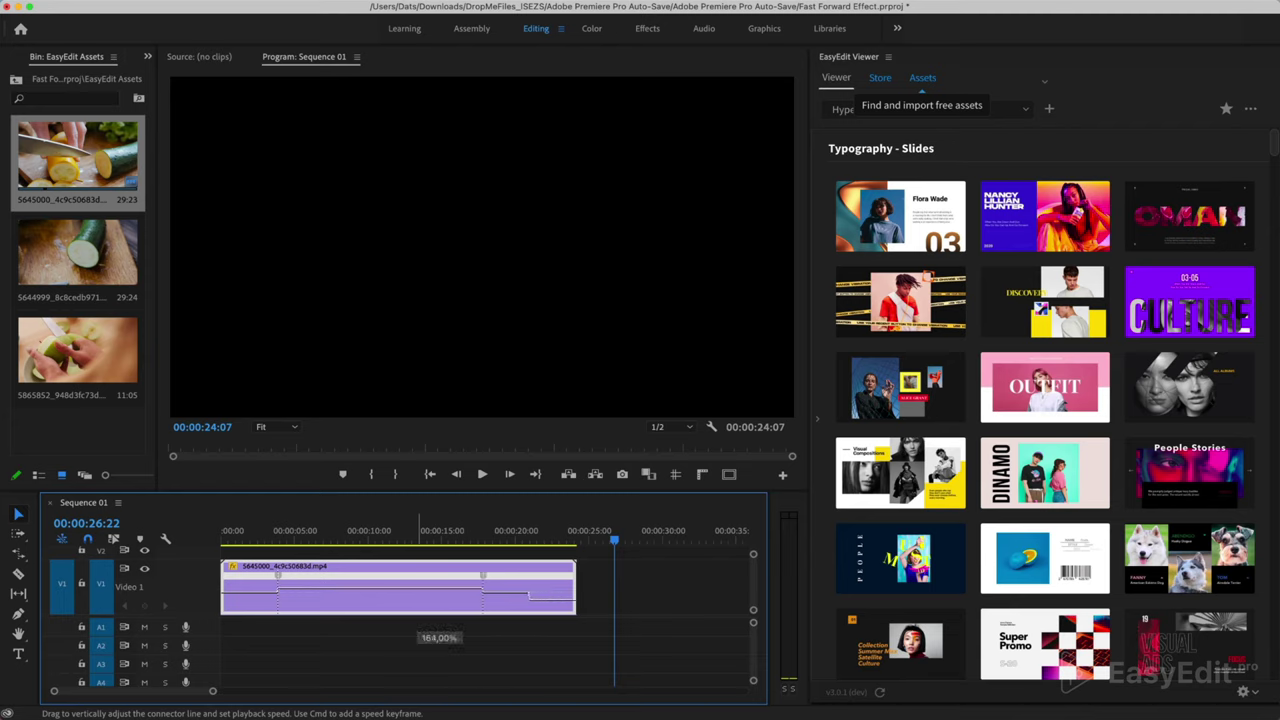
pyautogui.moveTo(419, 590); pyautogui.dragTo(334, 560)
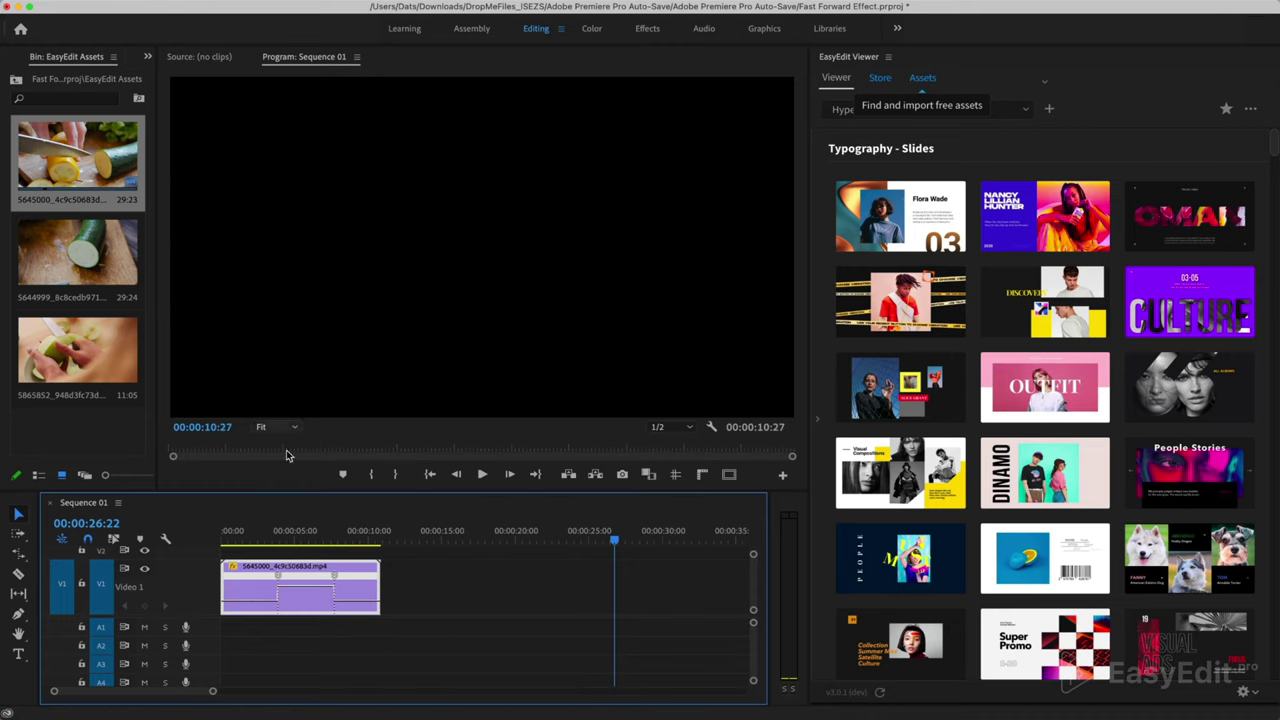
# Step: Preview the clip, raise the middle section to about 999% speed, and replay from the start
pyautogui.click(247, 537)
pyautogui.press('space')
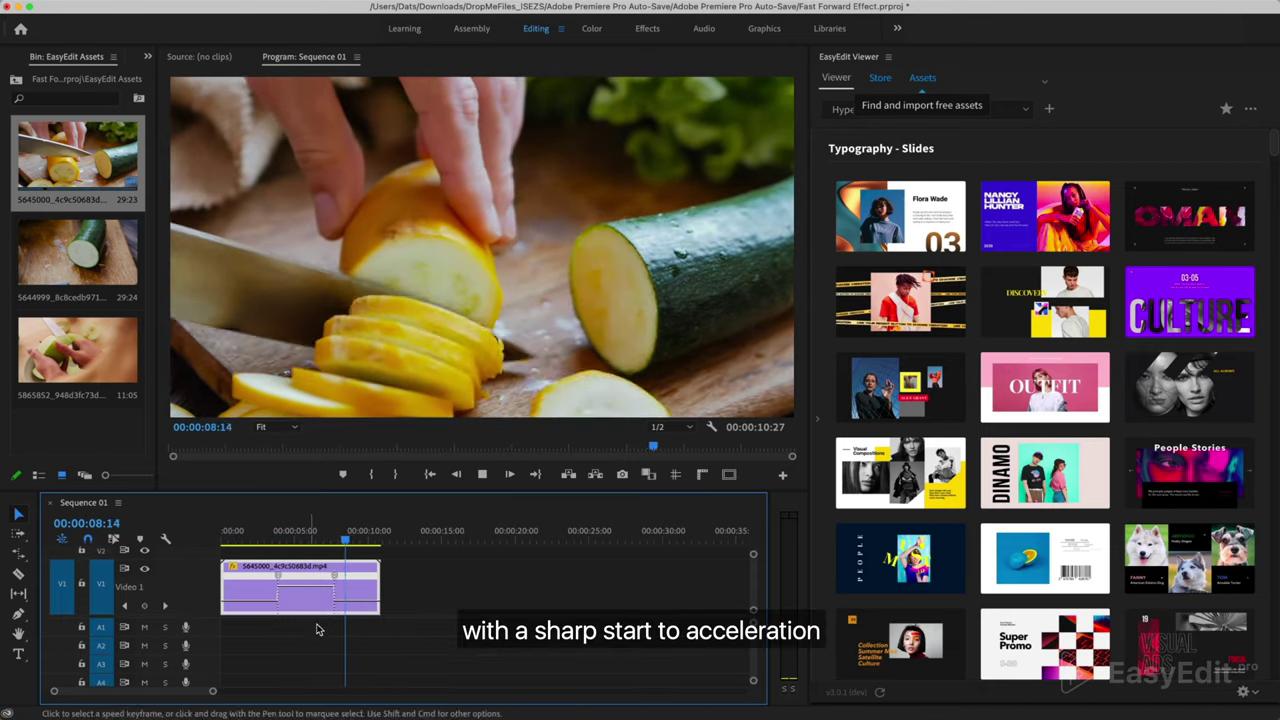
pyautogui.press('space')
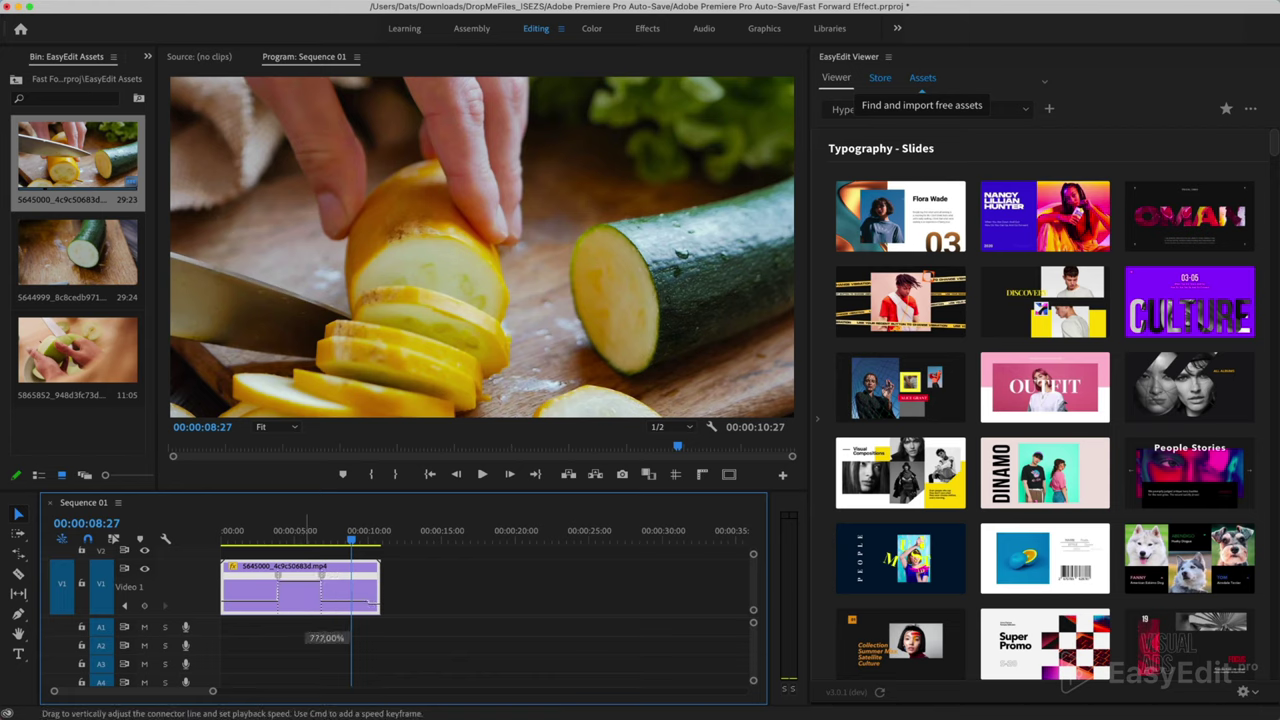
pyautogui.moveTo(315, 603); pyautogui.dragTo(315, 594)
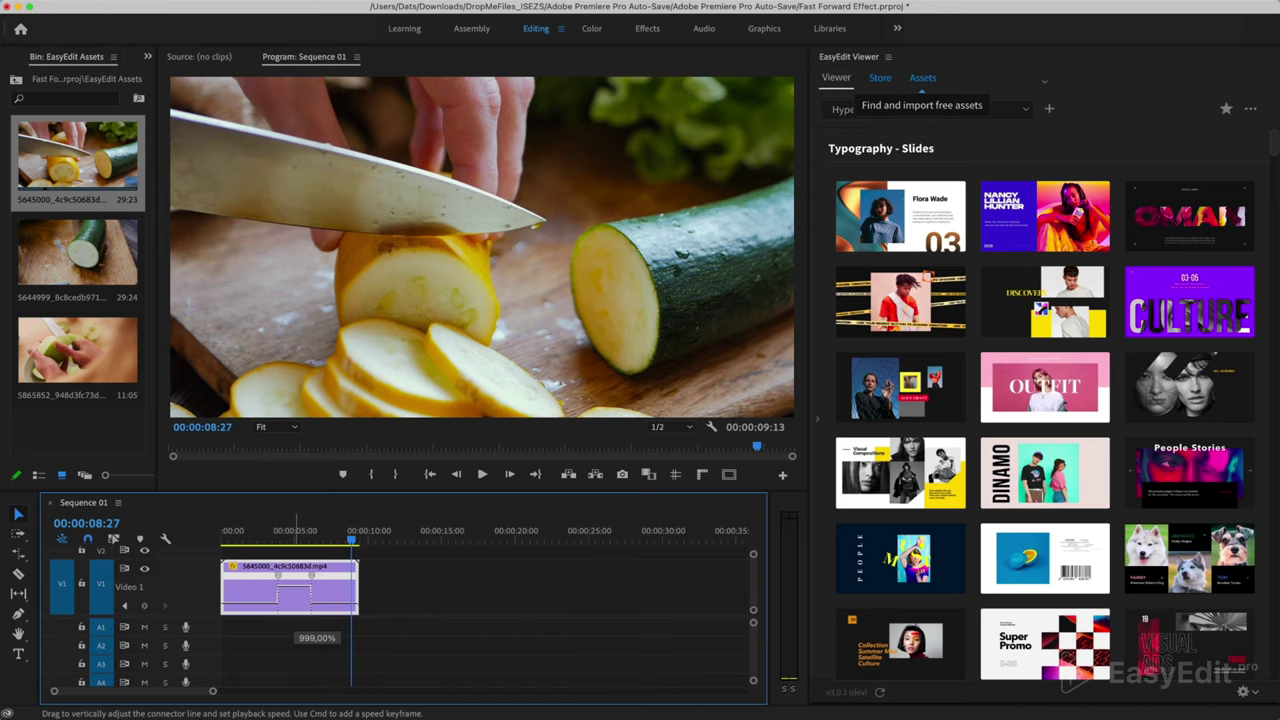
pyautogui.click(243, 533)
pyautogui.press('space')
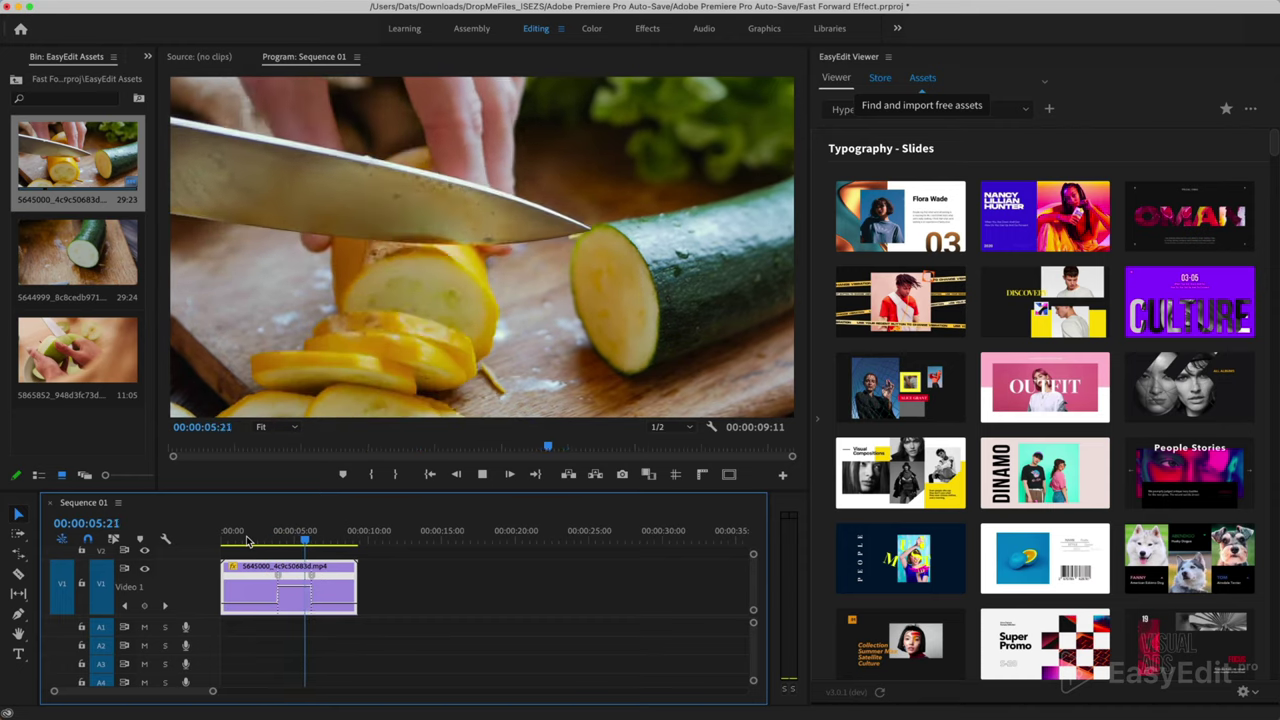
# Step: Split both speed keyframes into gradual ramps and select the ramp to curve it
pyautogui.press('space')
pyautogui.keyDown('alt'); pyautogui.scroll(3, 288, 614); pyautogui.keyUp('alt')
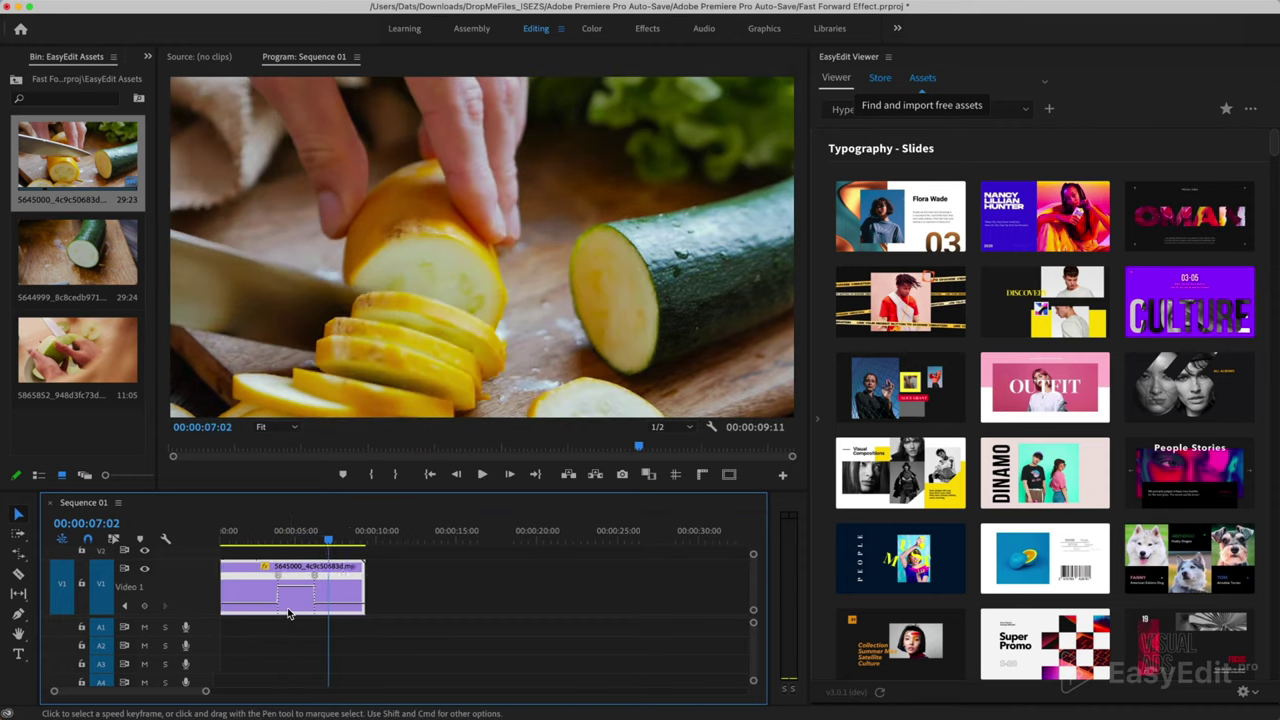
pyautogui.keyDown('alt'); pyautogui.scroll(3, 288, 614); pyautogui.keyUp('alt')
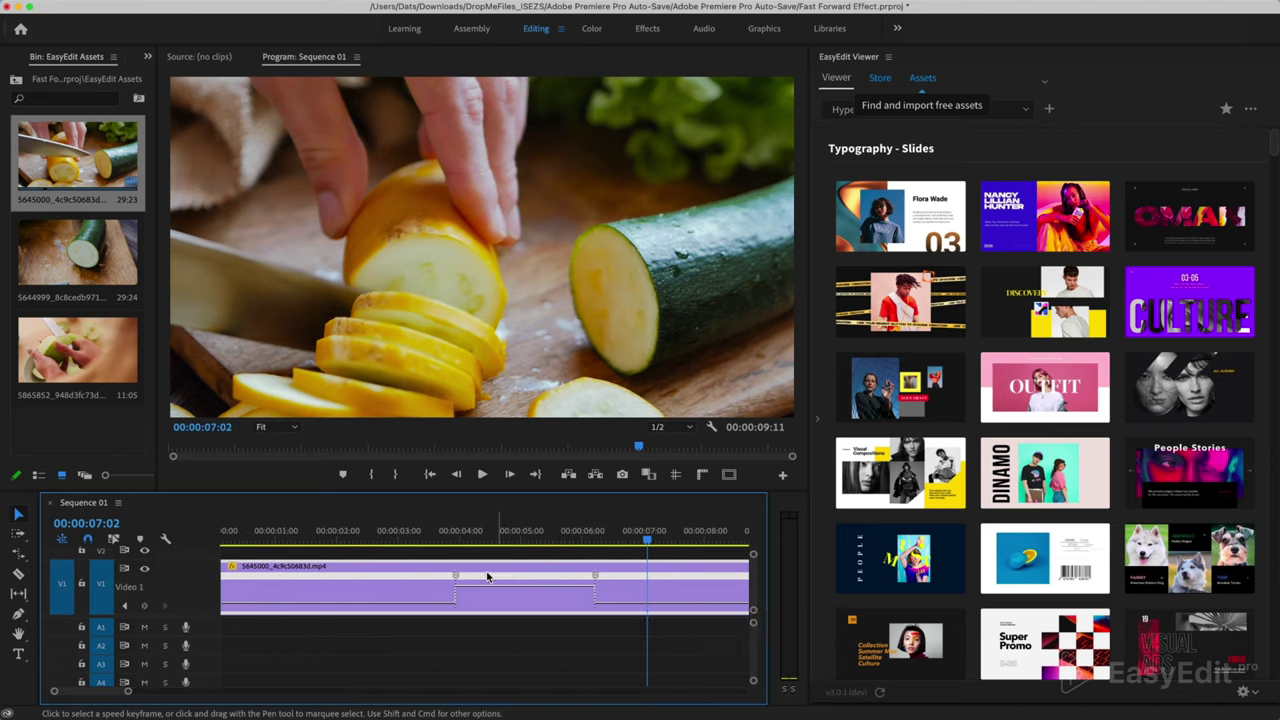
pyautogui.moveTo(459, 578); pyautogui.dragTo(470, 578)
pyautogui.moveTo(606, 578); pyautogui.dragTo(590, 583)
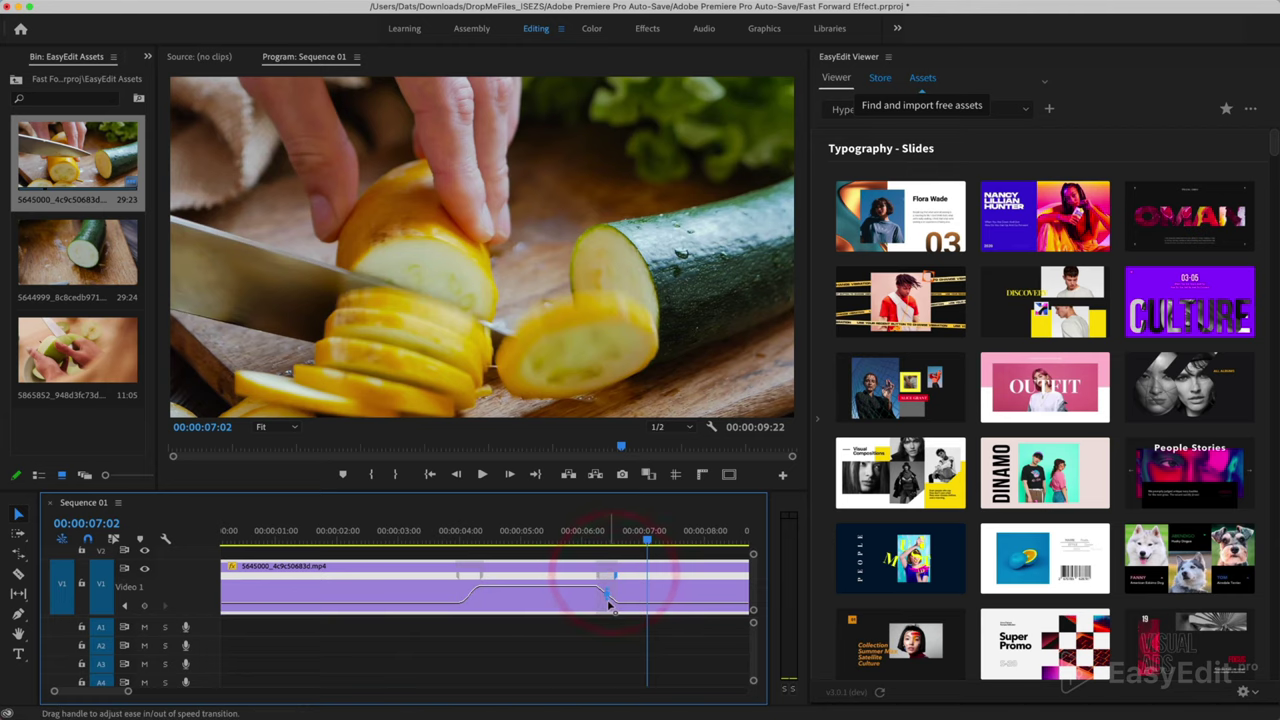
pyautogui.click(662, 589)
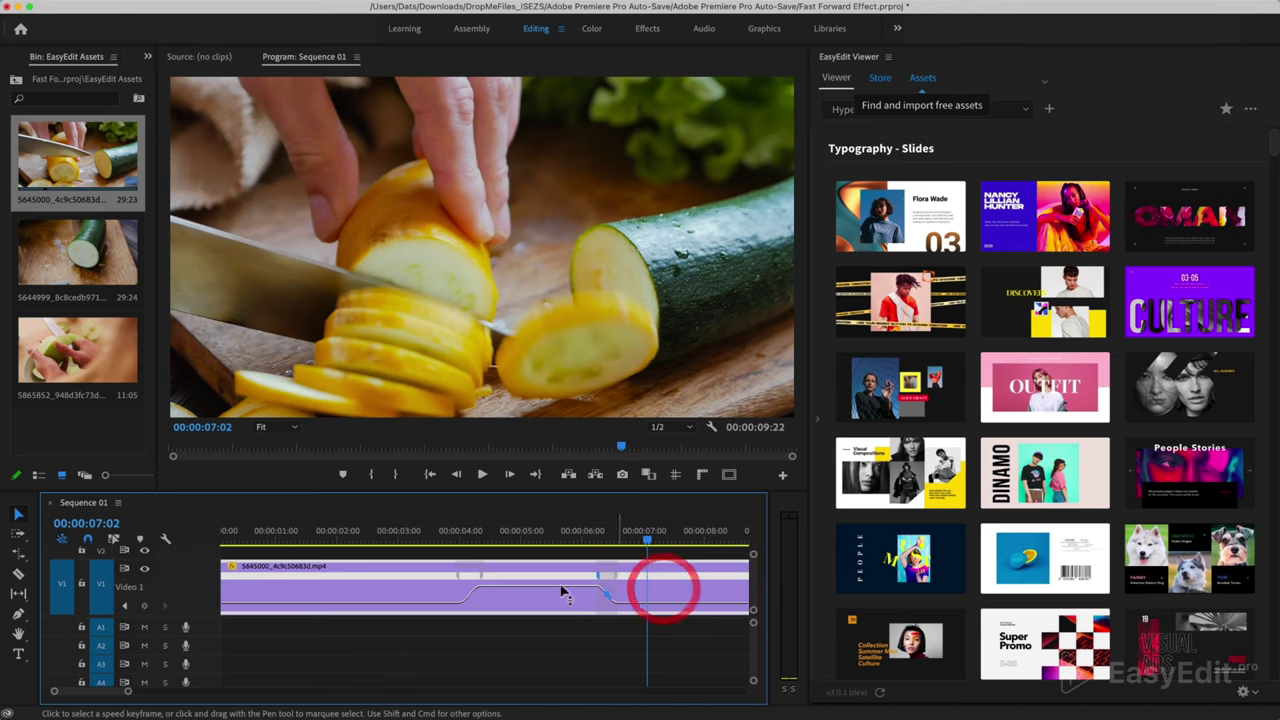
# Step: Zoom out and play the smoothed speed ramp from 00:00:02:27
pyautogui.click(392, 535)
pyautogui.press('-')
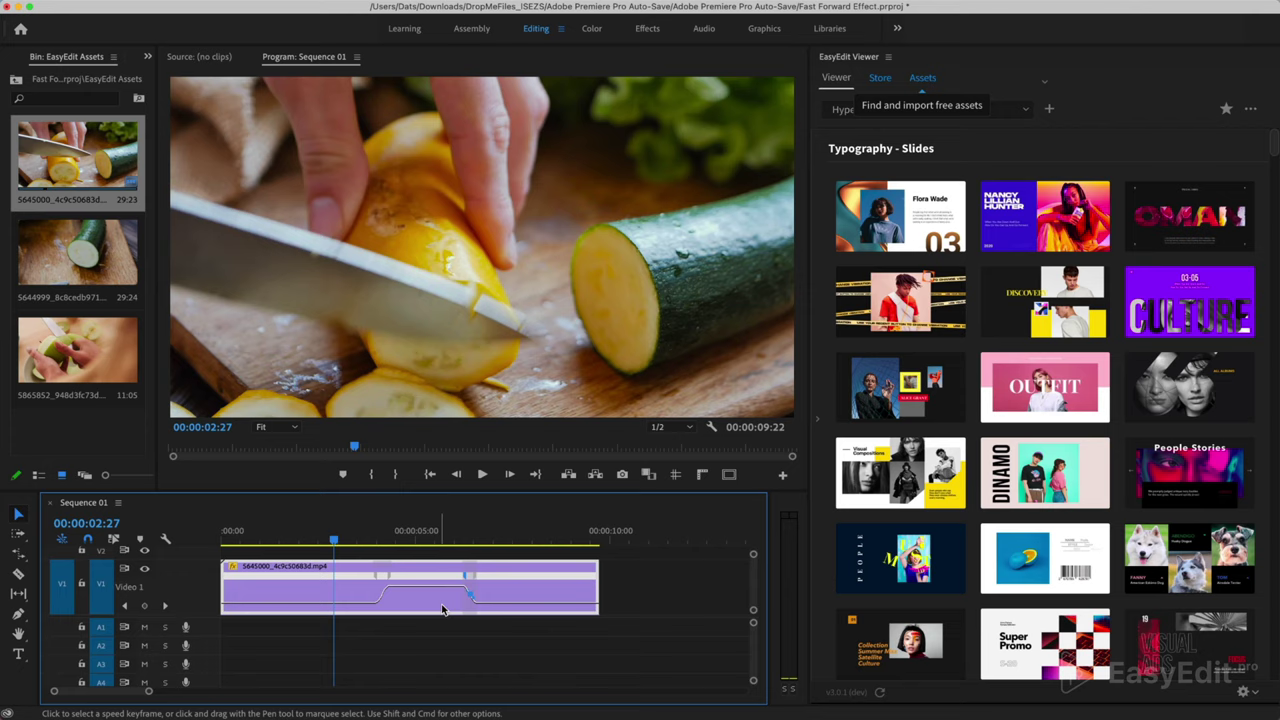
pyautogui.press('space')
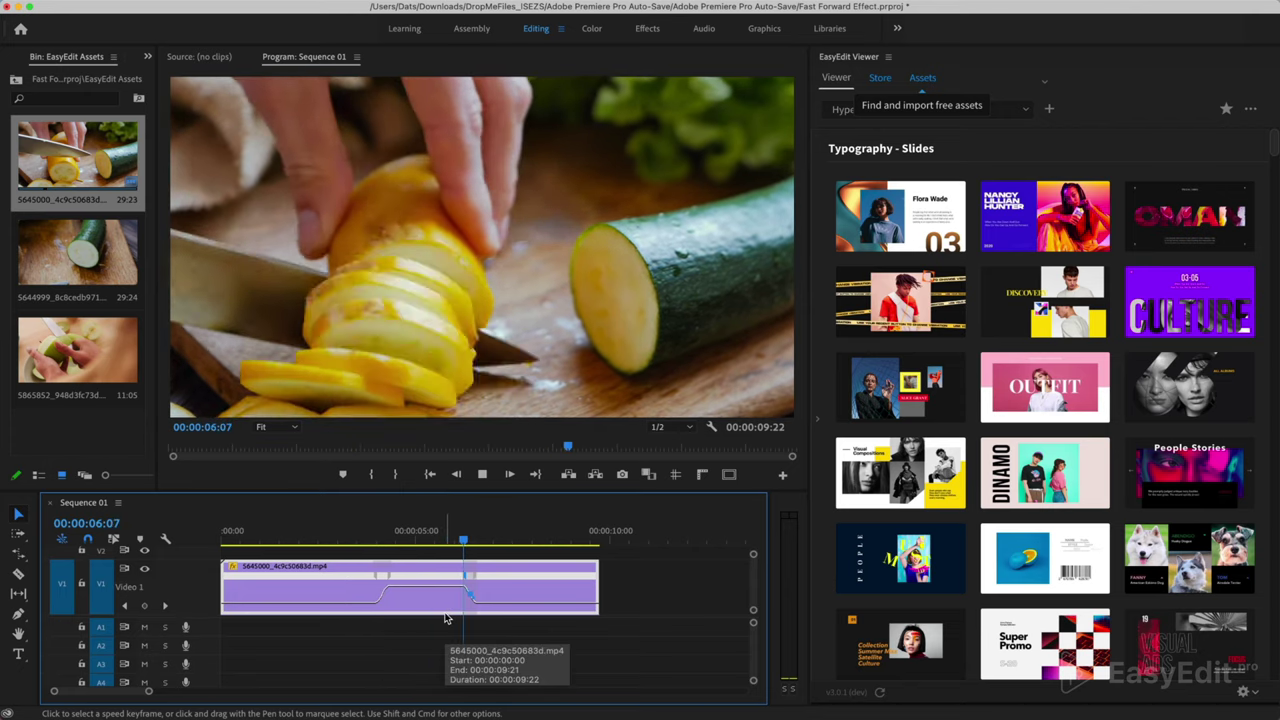
pyautogui.press('space')
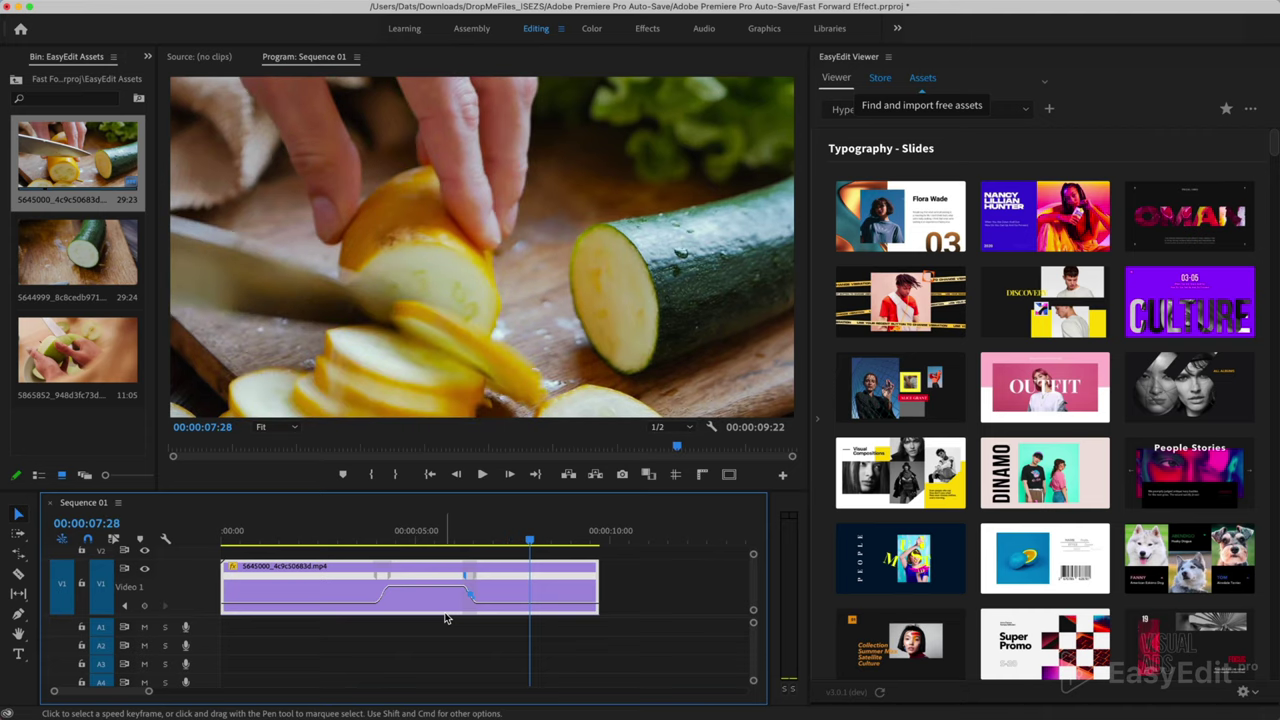
# Step: Drag the speed keyframe later so the sequence runs 00:00:11:01, then preview from 00:00:01:28
pyautogui.moveTo(391, 581); pyautogui.dragTo(436, 575)
pyautogui.moveTo(437, 574); pyautogui.dragTo(466, 580)
pyautogui.click(296, 540)
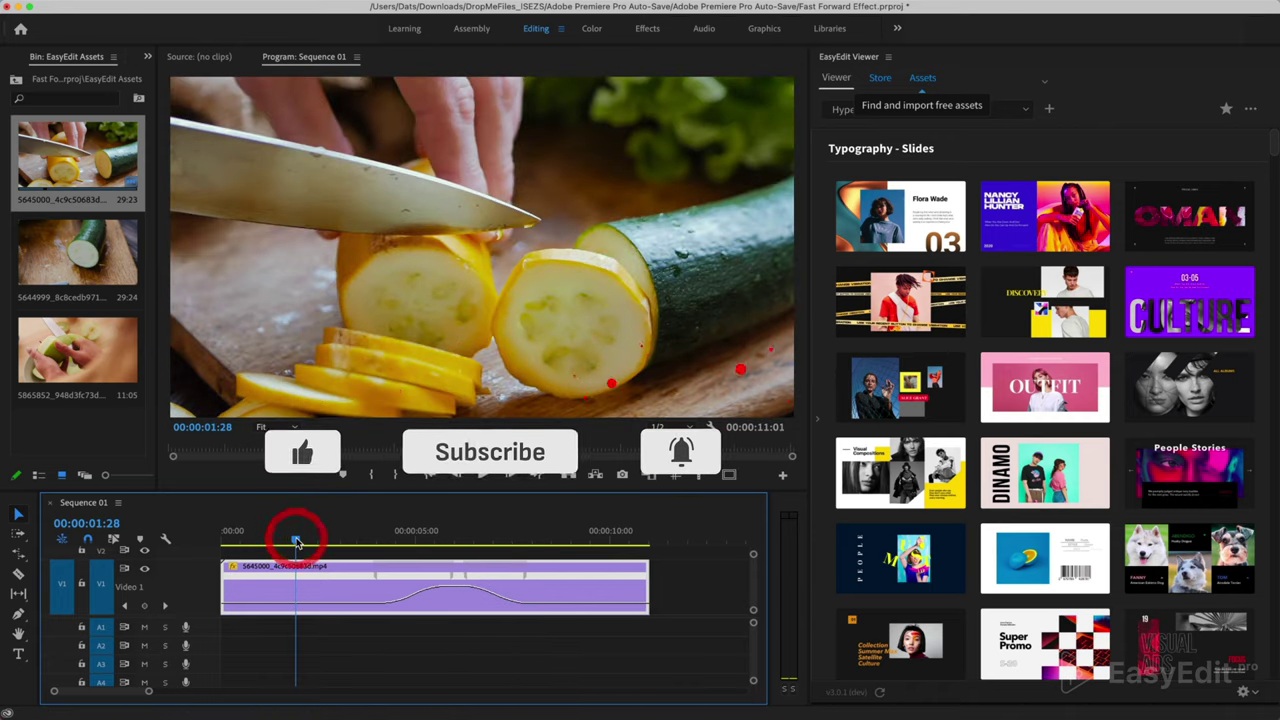
pyautogui.press('space')
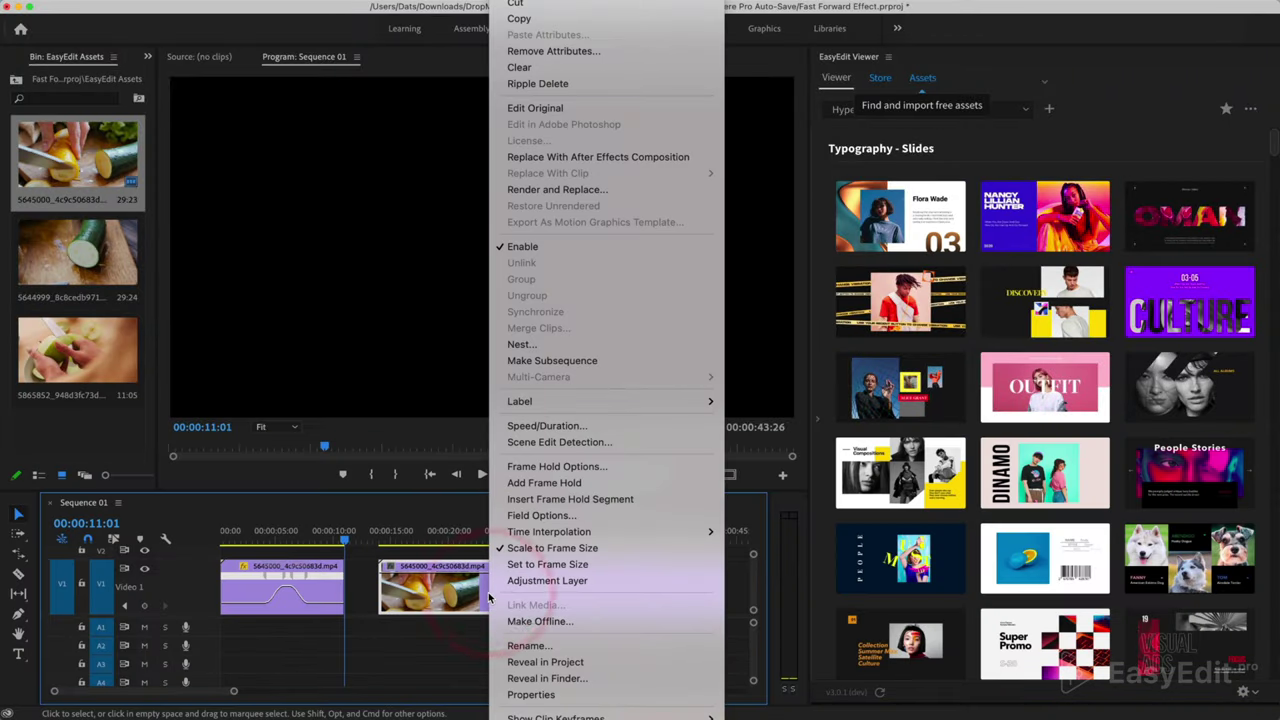
# Step: Set the second clip's Speed/Duration to 117.8%, shortening the sequence to 00:00:39:10
pyautogui.click(580, 426)
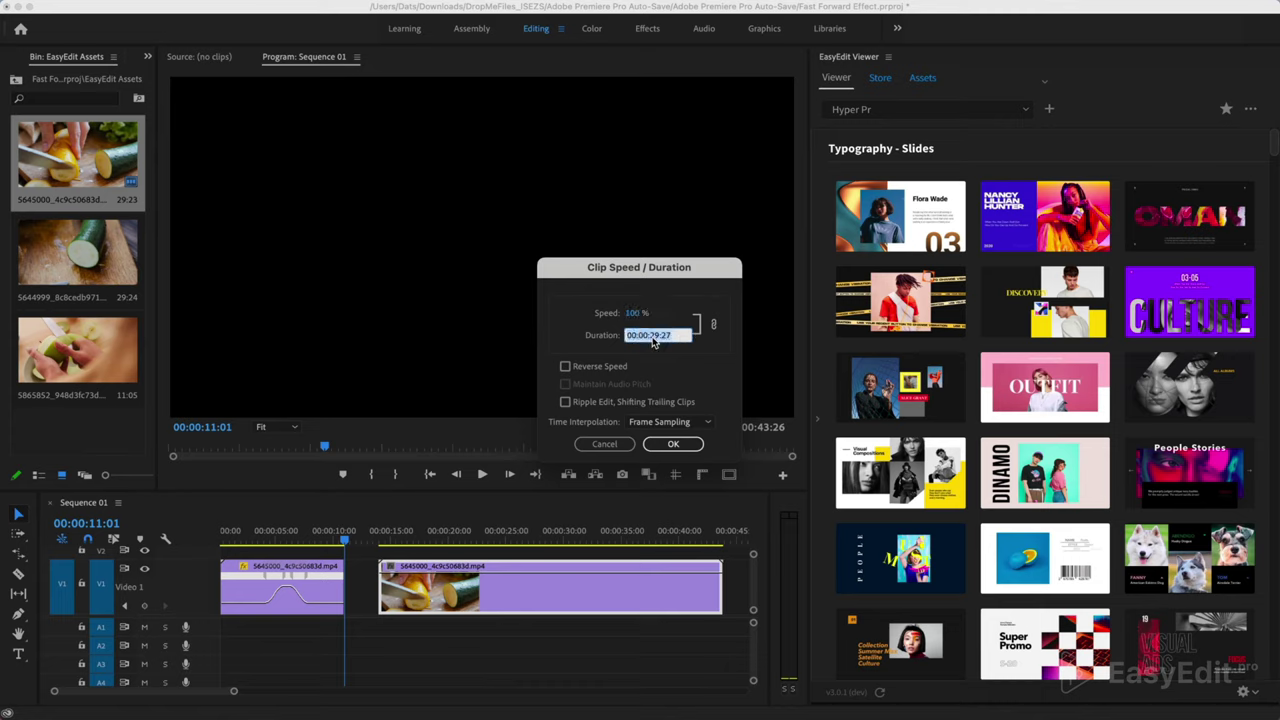
pyautogui.moveTo(684, 335); pyautogui.dragTo(786, 316)
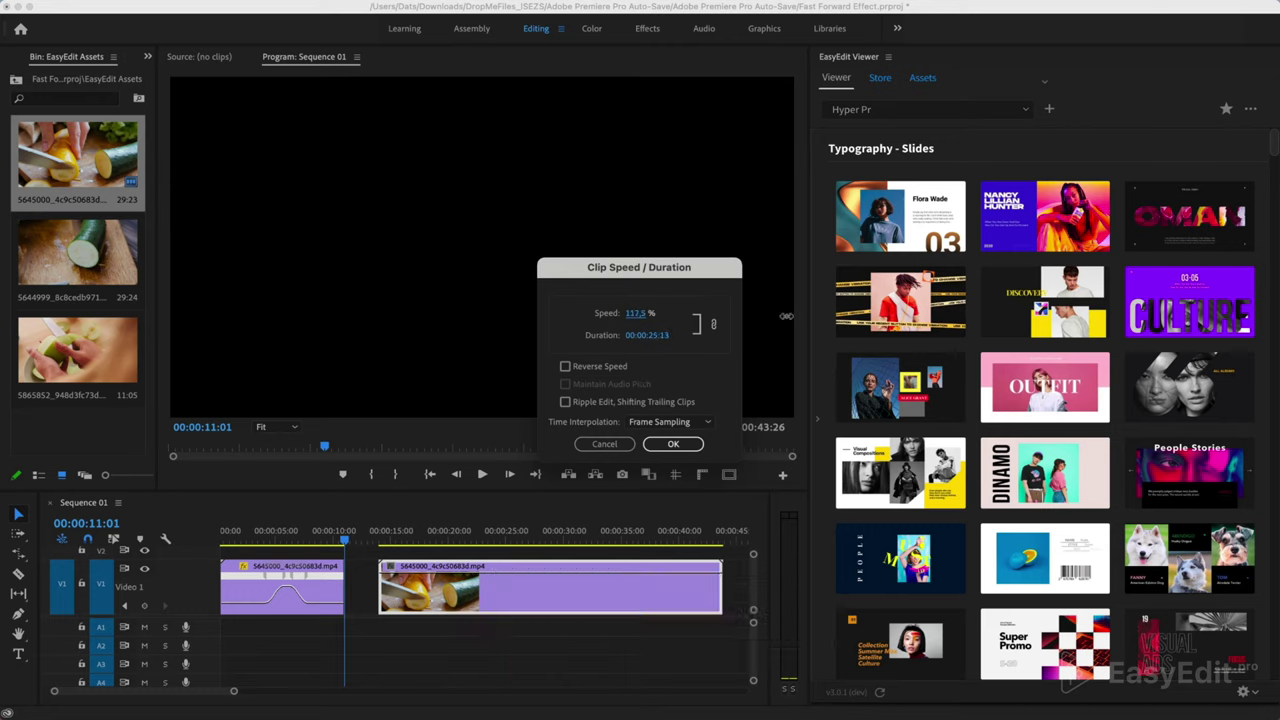
pyautogui.click(673, 444)
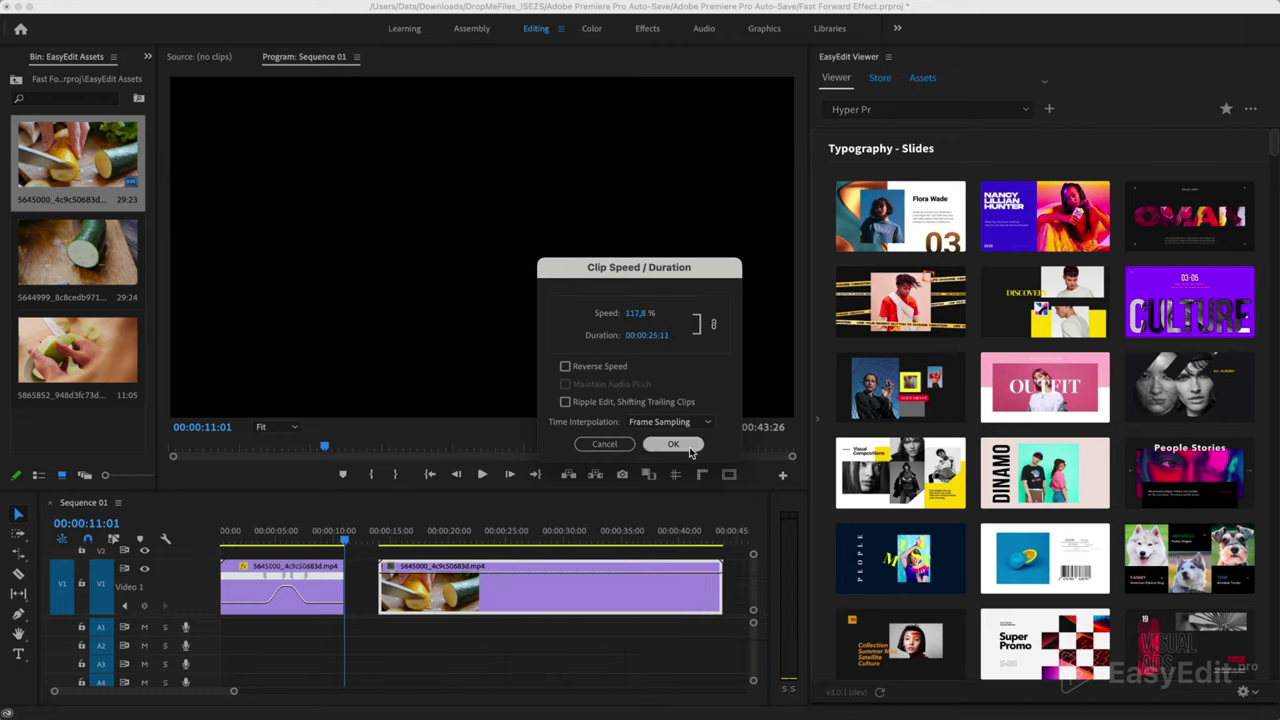
pyautogui.rightClick(520, 592)
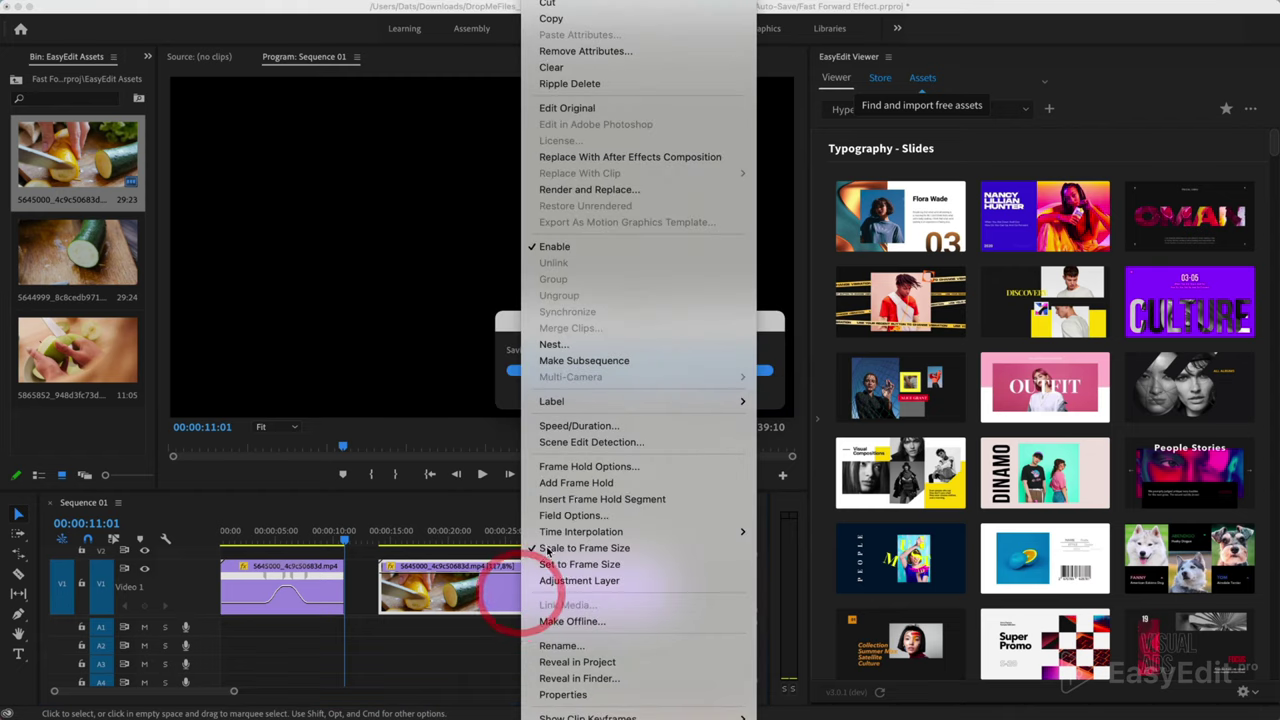
pyautogui.click(580, 425)
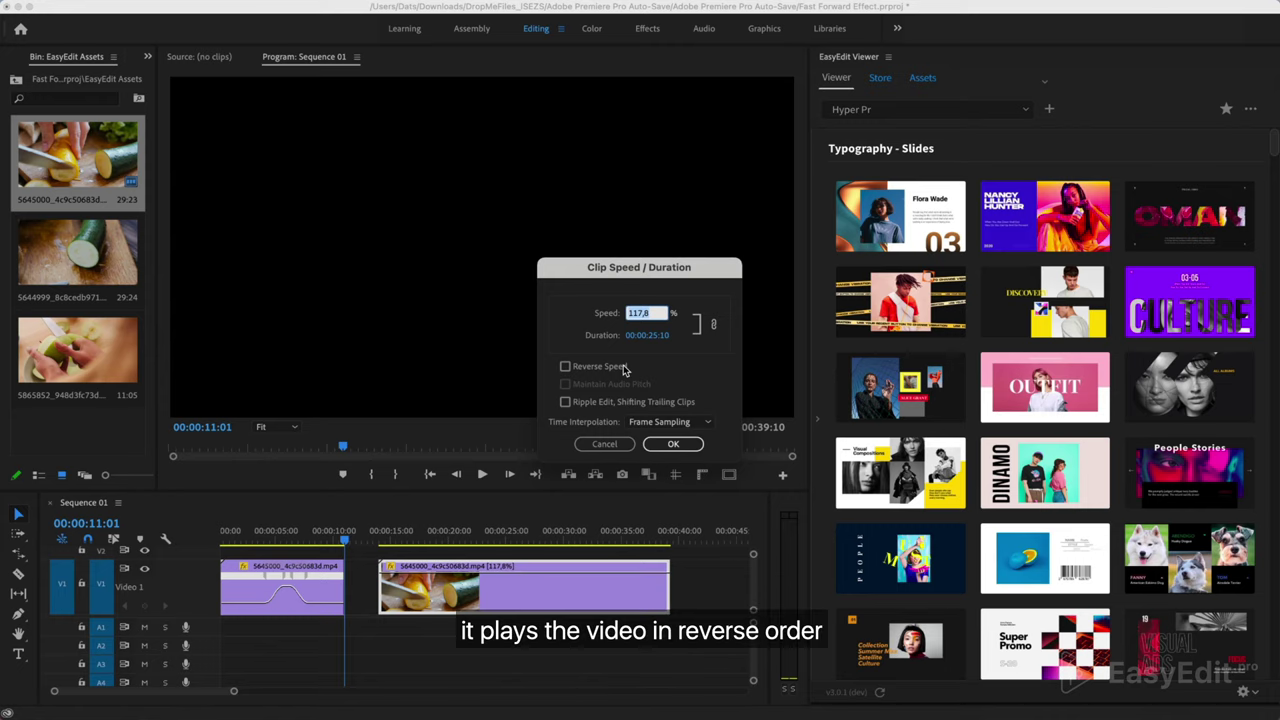
pyautogui.click(671, 445)
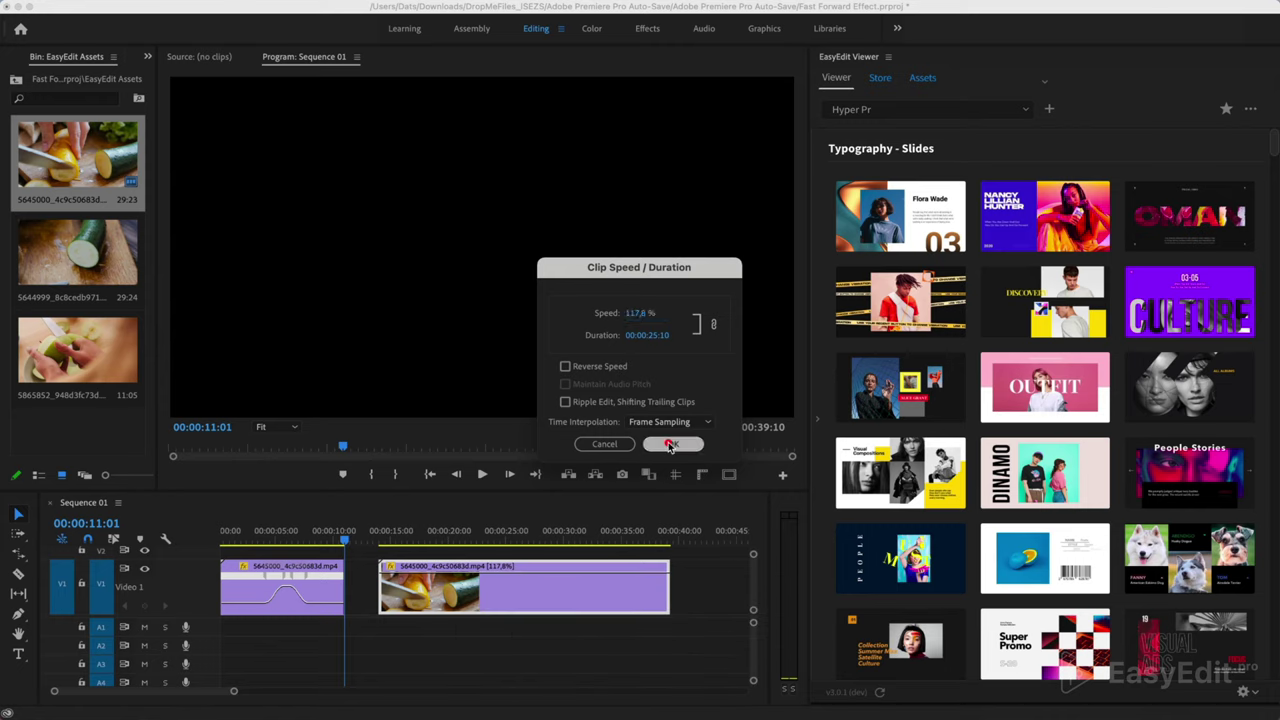
pyautogui.click(413, 537)
# Step: Find frame 00:00:18:23 and razor the second clip there
pyautogui.press('space')
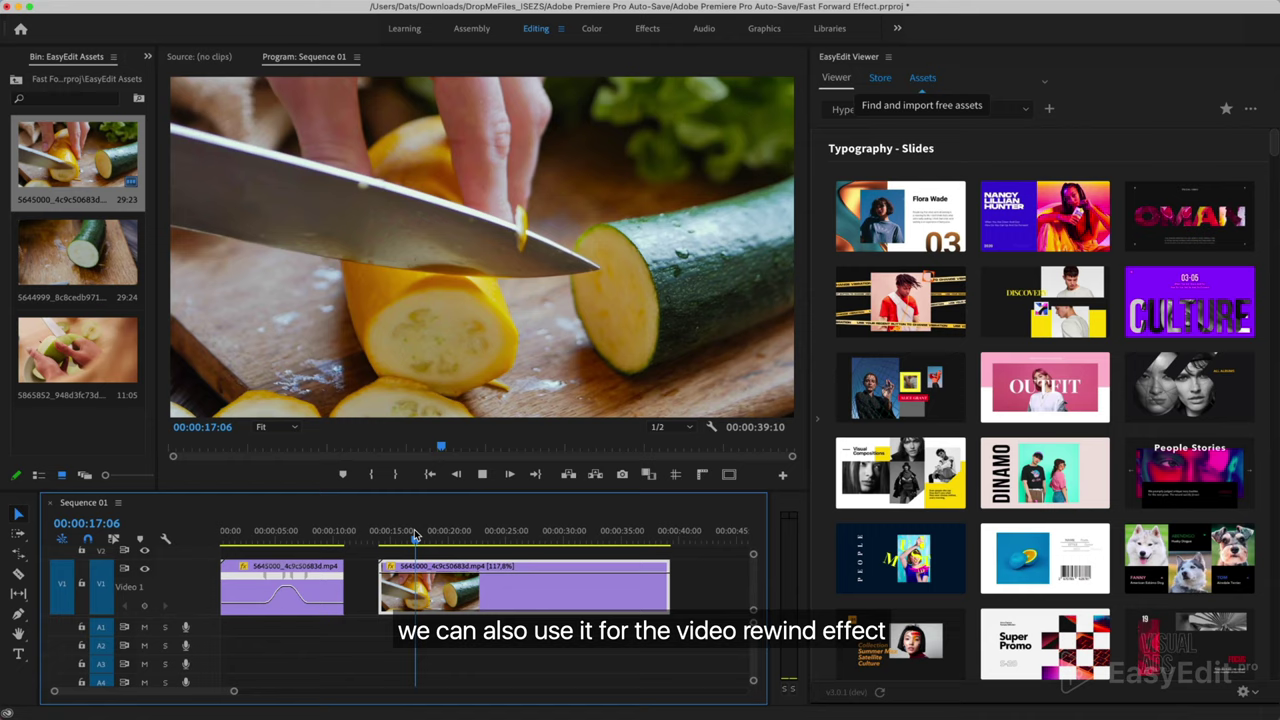
pyautogui.press('space')
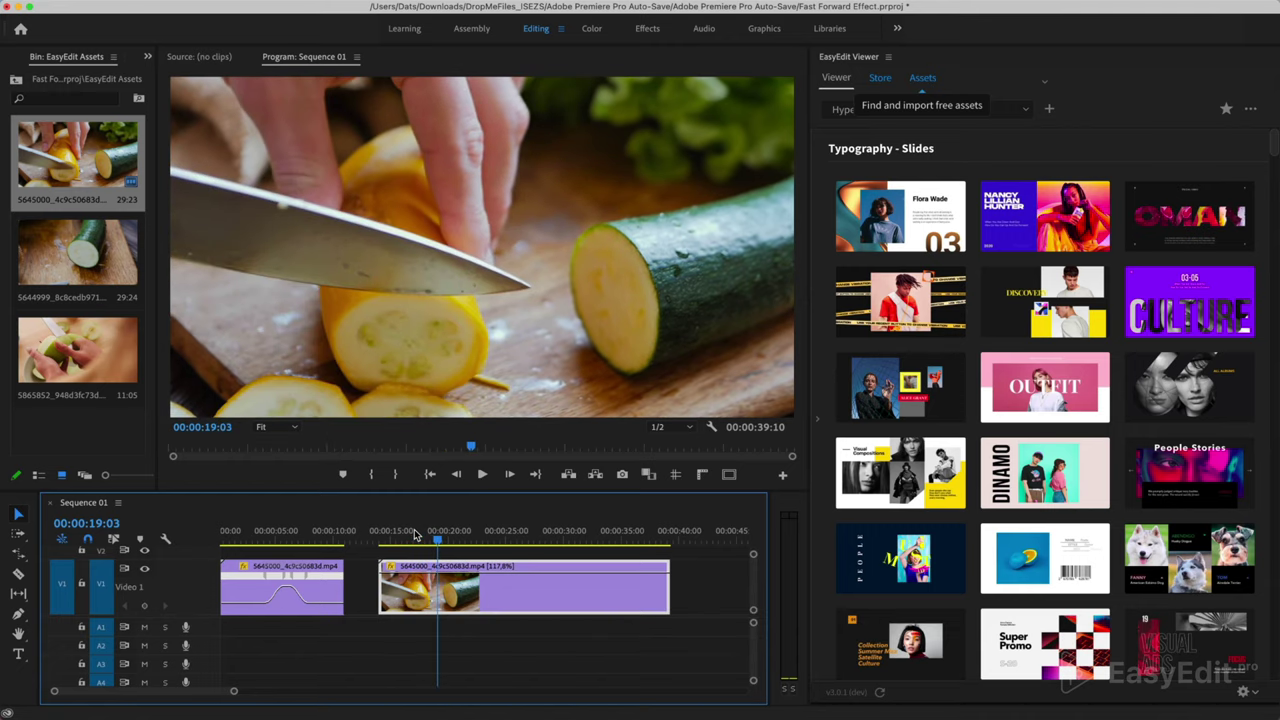
pyautogui.press('Left')
pyautogui.press('Left')
pyautogui.press('Left')
pyautogui.press('Left')
pyautogui.press('Left')
pyautogui.press('Left')
pyautogui.press('Left')
pyautogui.press('Left')
pyautogui.press('Left')
pyautogui.press('Left')
pyautogui.press('Left')
pyautogui.press('Left')
pyautogui.press('Left')
pyautogui.press('Left')
pyautogui.press('Left')
pyautogui.press('Left')
pyautogui.press('Left')
pyautogui.press('Left')
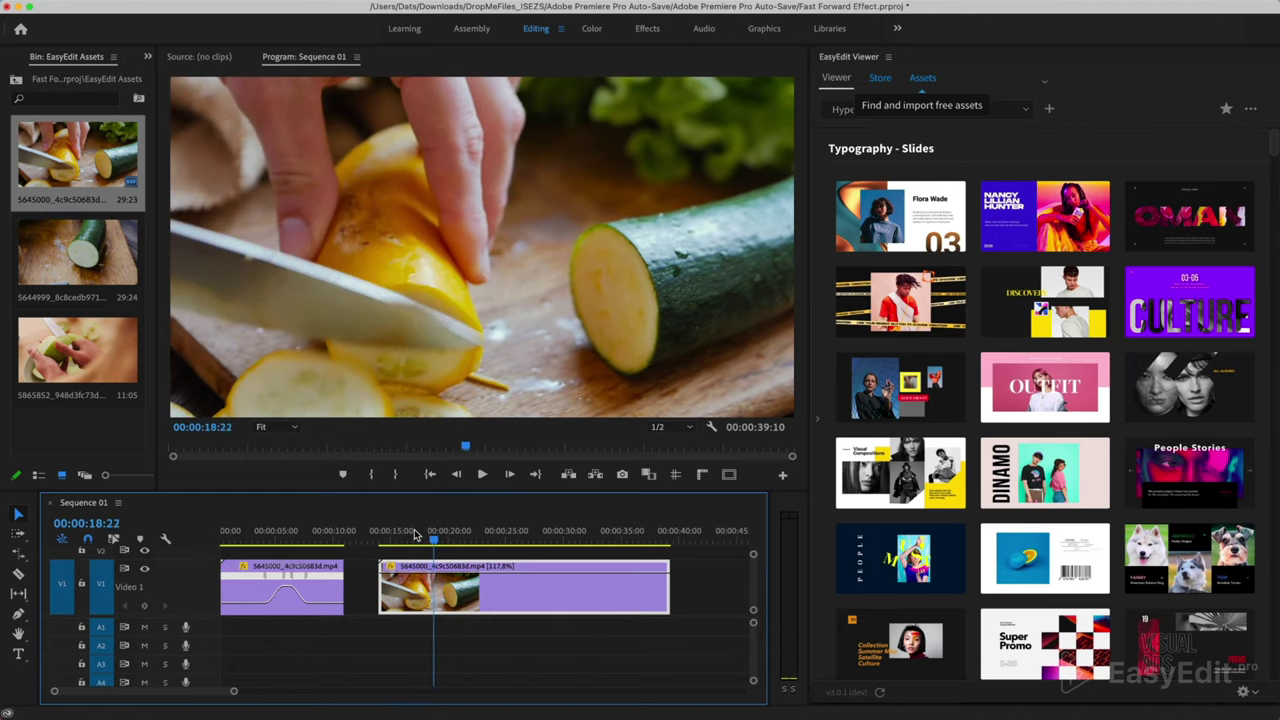
pyautogui.press('Left')
pyautogui.press('Left')
pyautogui.press('Left')
pyautogui.press('Left')
pyautogui.press('Left')
pyautogui.press('Left')
pyautogui.press('Left')
pyautogui.press('Left')
pyautogui.press('Left')
pyautogui.press('Left')
pyautogui.press('Left')
pyautogui.press('Left')
pyautogui.press('Left')
pyautogui.press('Left')
pyautogui.press('Left')
pyautogui.press('Left')
pyautogui.press('Left')
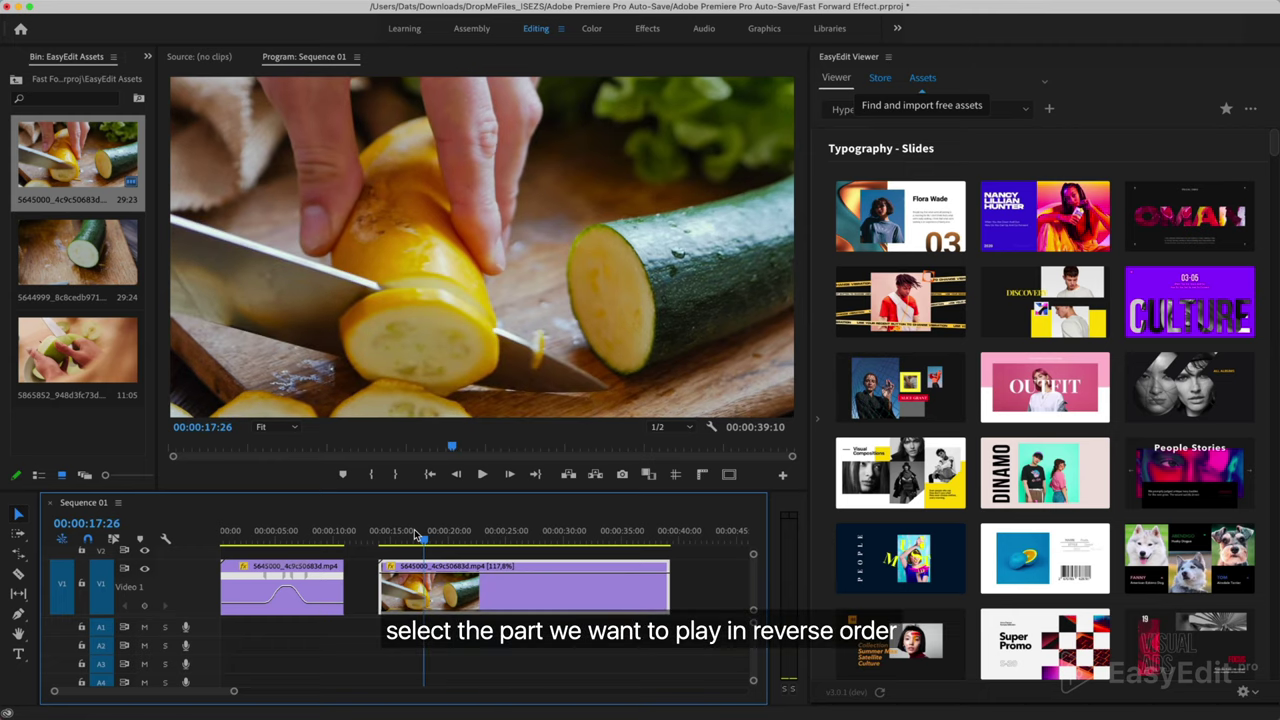
pyautogui.press('Right')
pyautogui.press('Right')
pyautogui.press('Right')
pyautogui.press('Right')
pyautogui.press('Right')
pyautogui.press('Right')
pyautogui.press('Right')
pyautogui.press('Right')
pyautogui.press('Right')
pyautogui.press('Right')
pyautogui.press('Right')
pyautogui.press('Right')
pyautogui.press('Right')
pyautogui.press('Right')
pyautogui.press('Right')
pyautogui.press('Right')
pyautogui.press('Right')
pyautogui.press('Right')
pyautogui.press('Right')
pyautogui.press('Right')
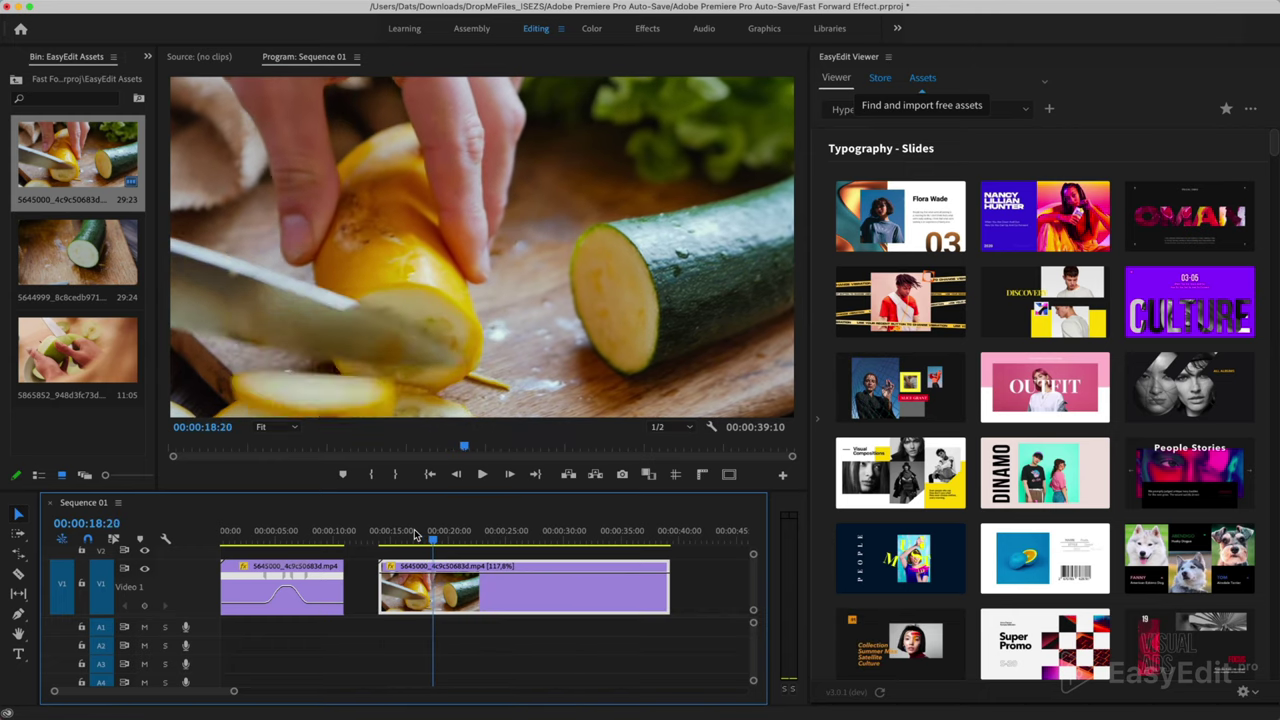
pyautogui.click(438, 588)
# Step: Delete the piece after the cut and duplicate the kept piece right after itself
pyautogui.press('=')
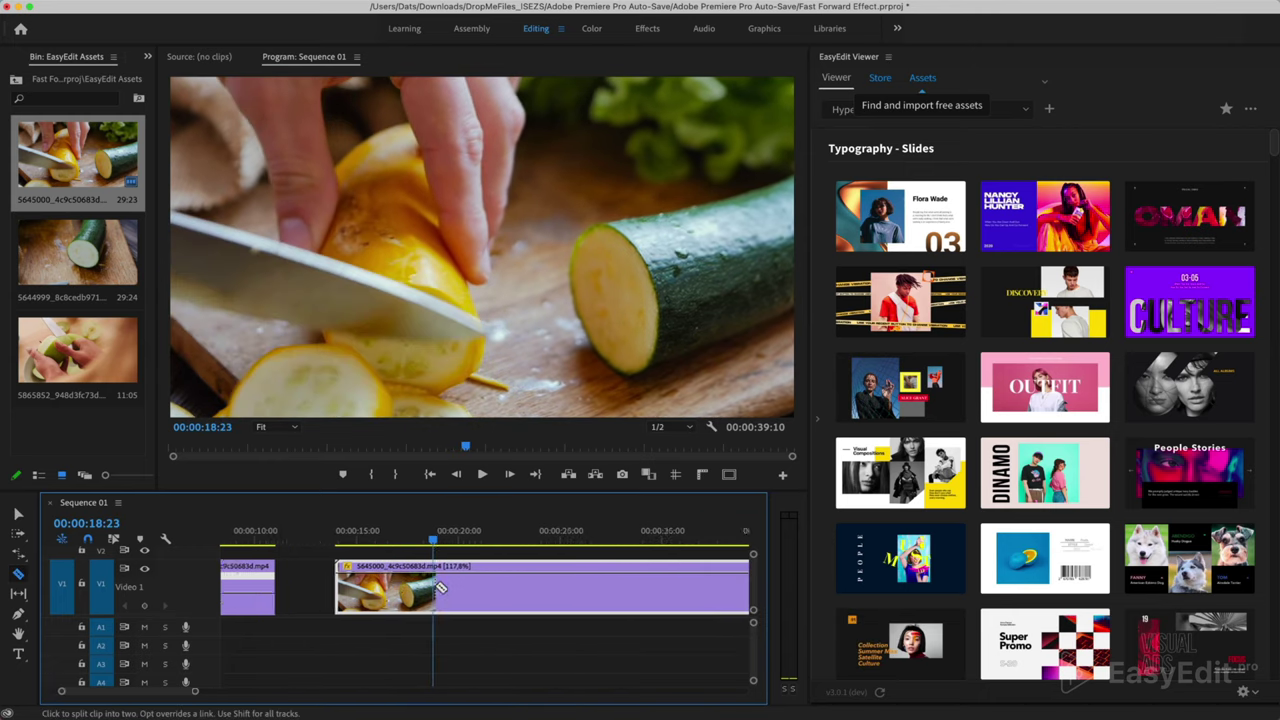
pyautogui.press('=')
pyautogui.click(480, 588)
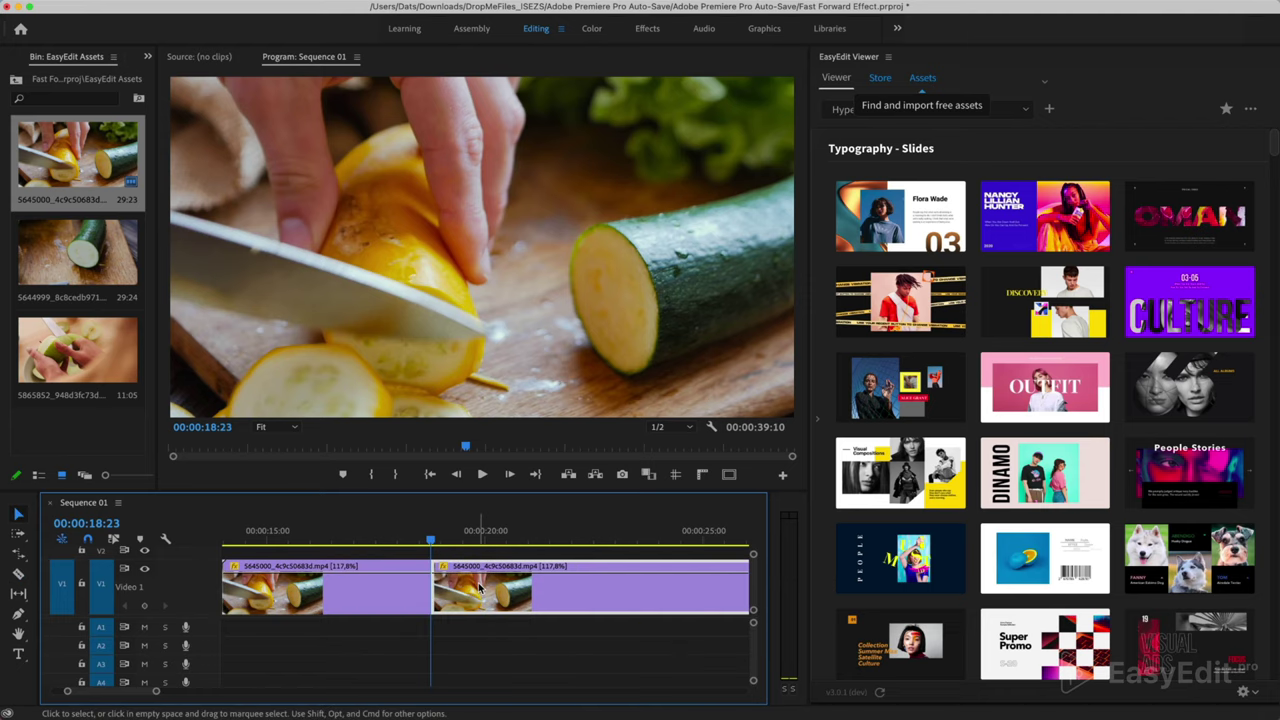
pyautogui.press('Delete')
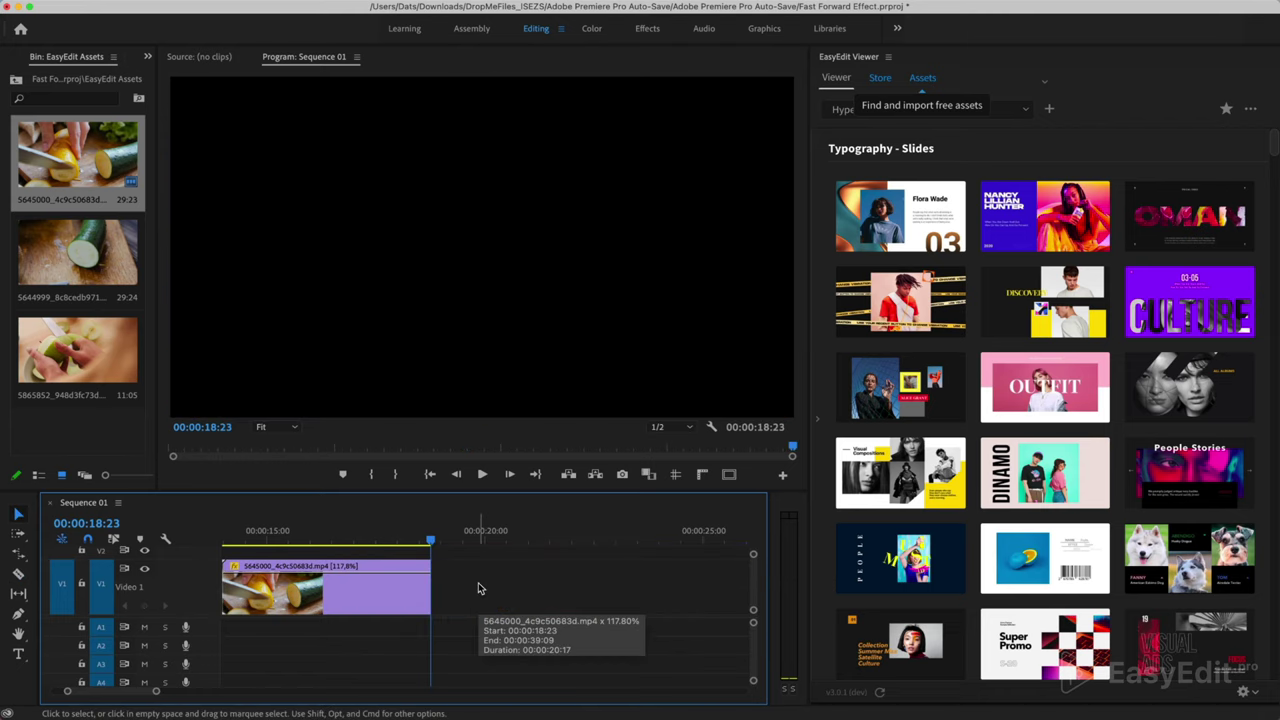
pyautogui.moveTo(367, 597); pyautogui.dragTo(573, 616)
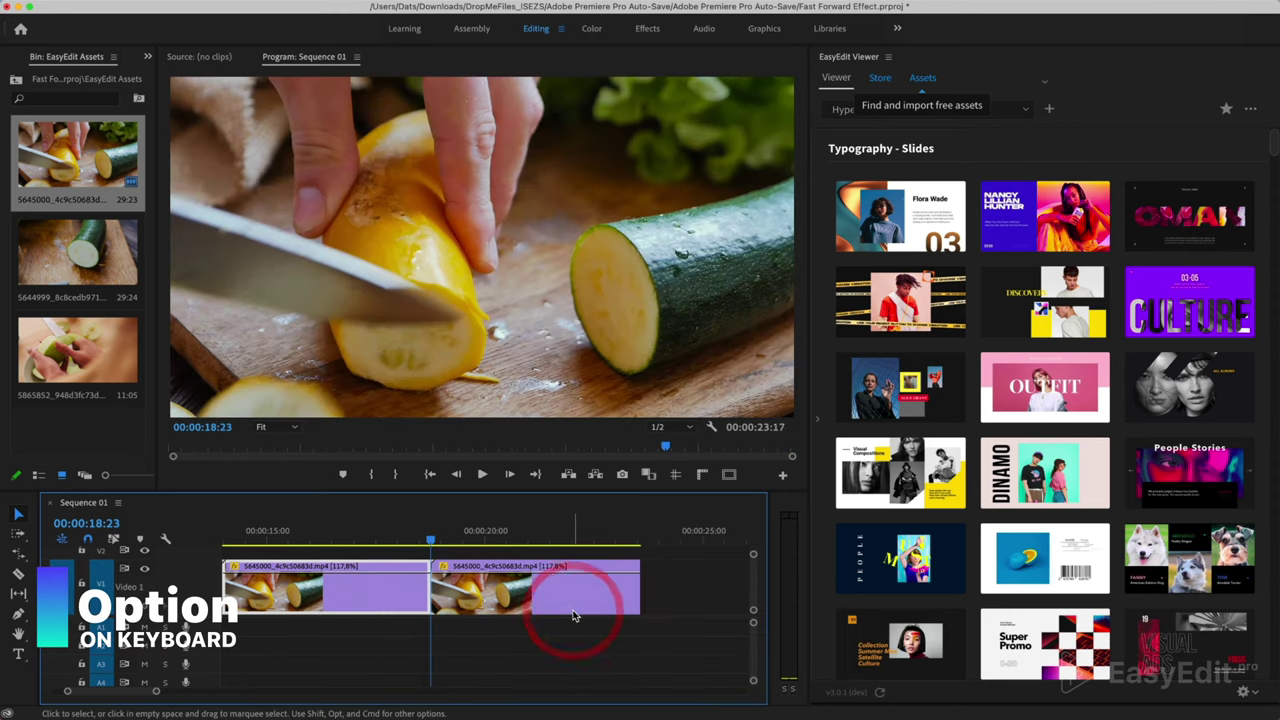
# Step: Play back both pieces from before the cut, then select the duplicate
pyautogui.click(365, 535)
pyautogui.press('space')
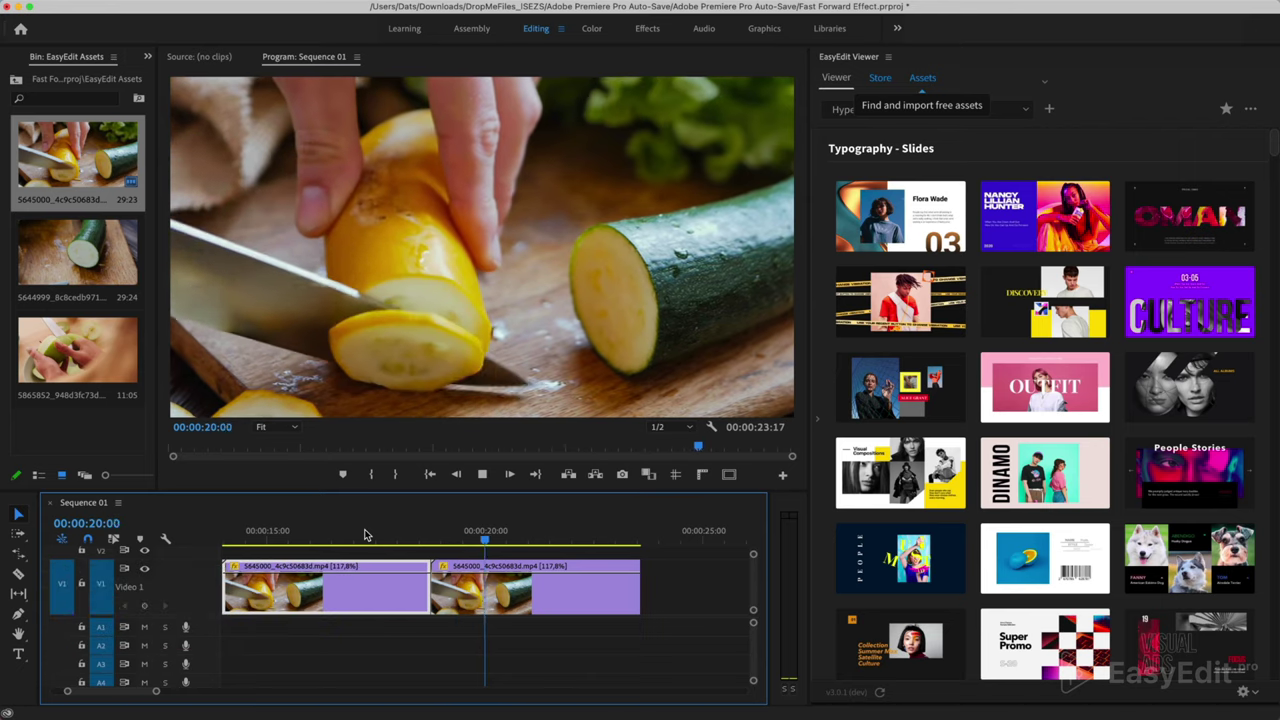
pyautogui.press('space')
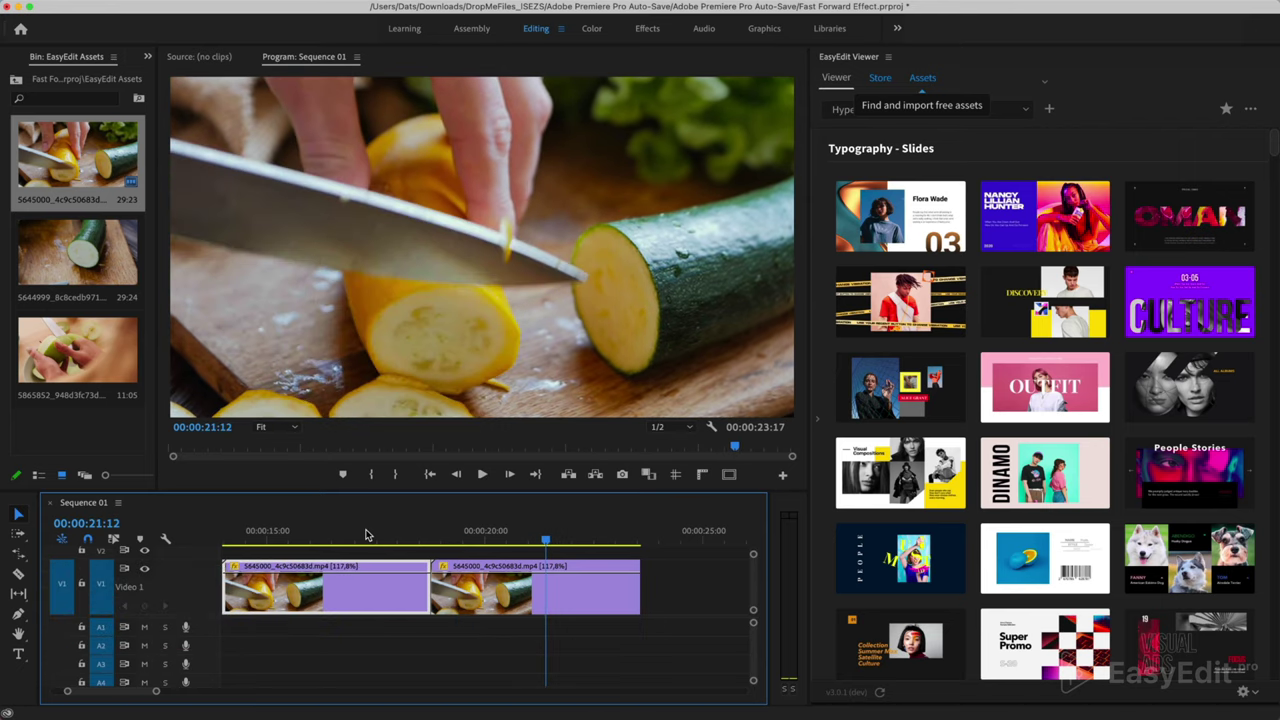
pyautogui.click(491, 607)
# Step: Set the duplicate to Reverse Speed at -117.8% and play it back
pyautogui.rightClick(491, 607)
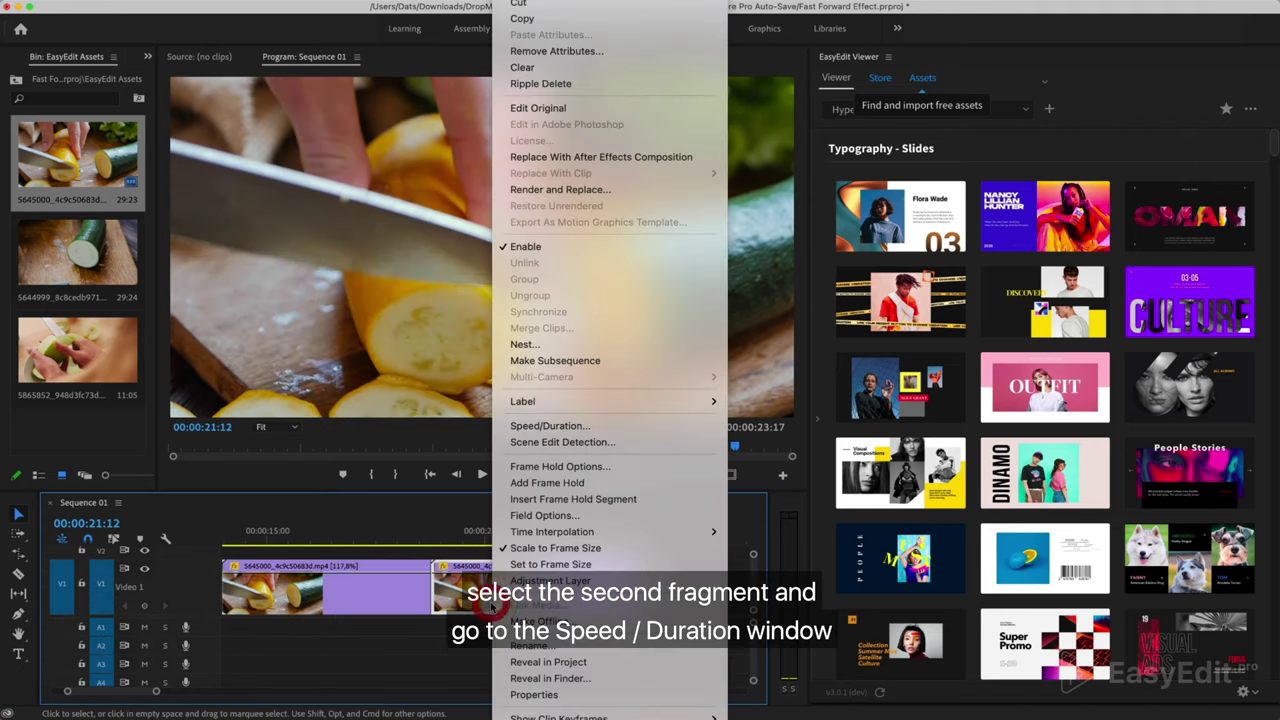
pyautogui.click(597, 426)
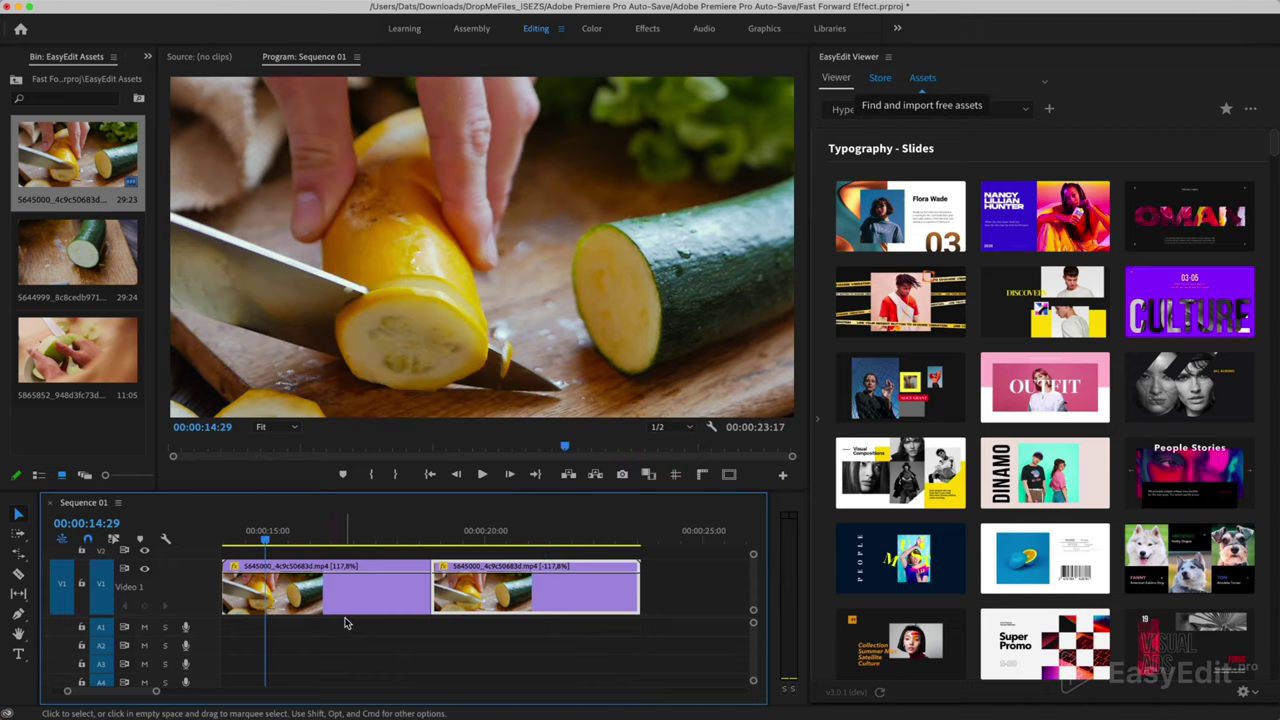
pyautogui.press('space')
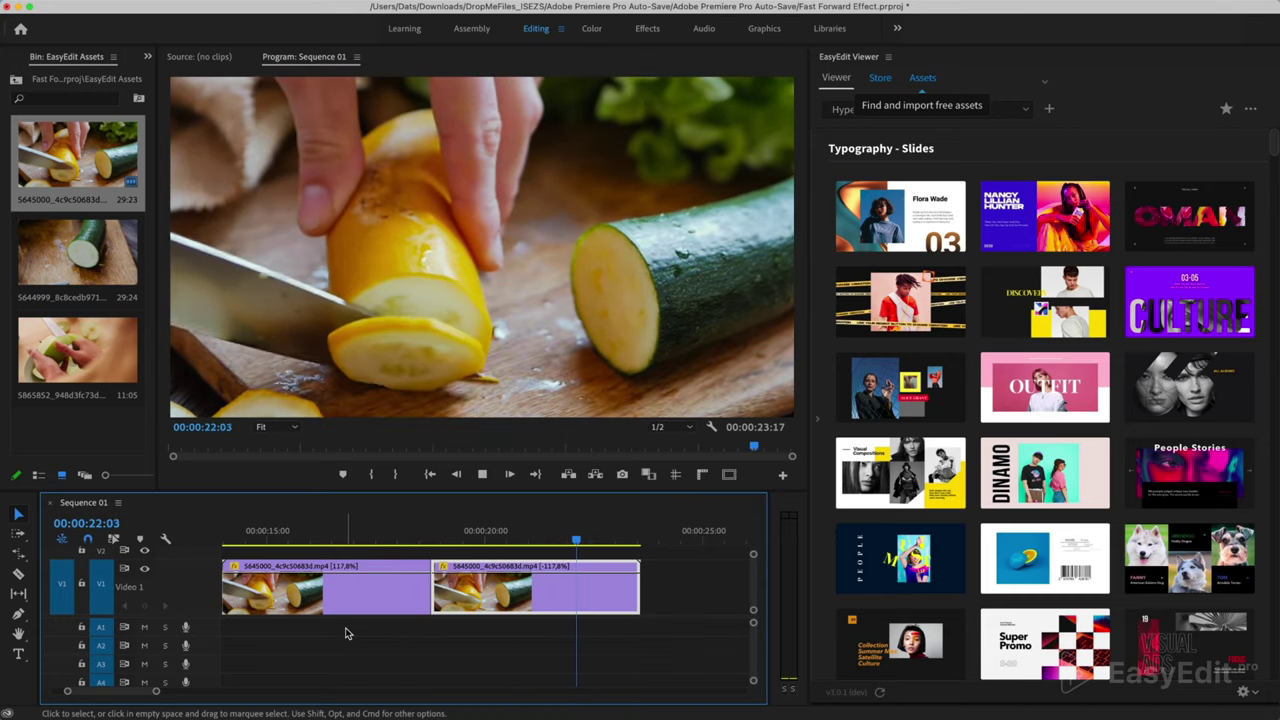
pyautogui.press('space')
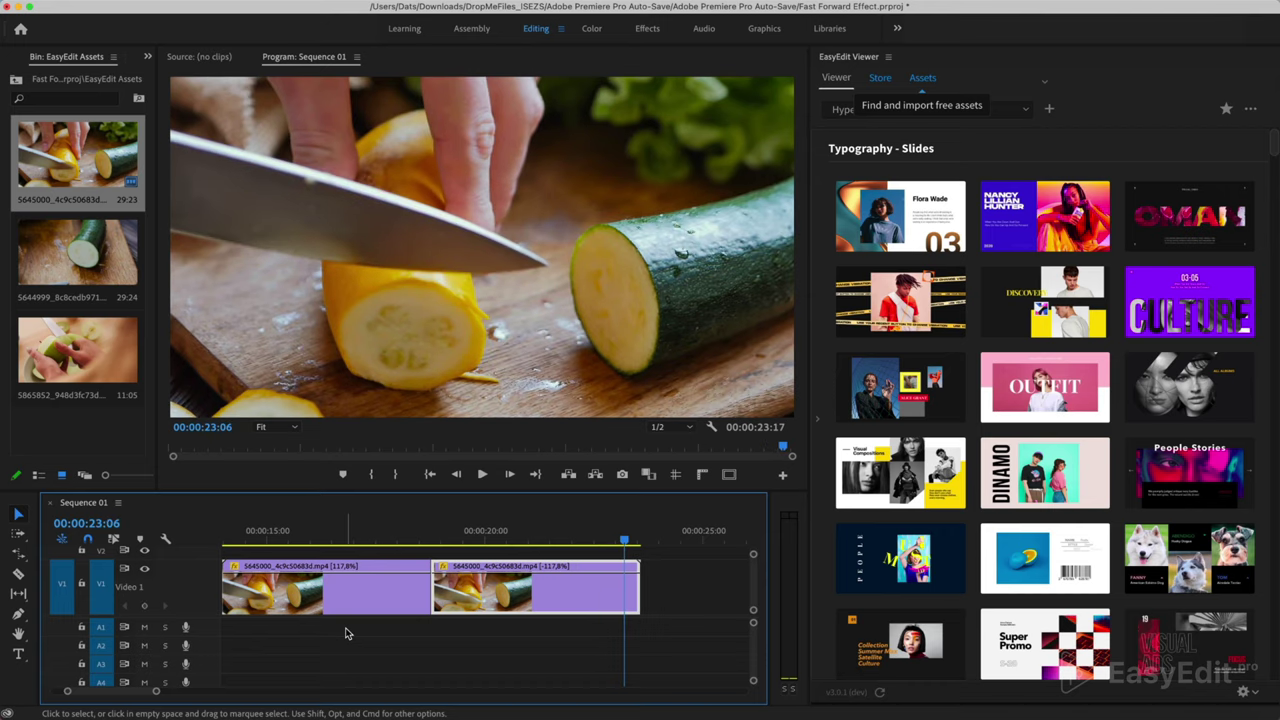
# Step: Replay the rewind effect from 00:00:17:09
pyautogui.click(368, 533)
pyautogui.press('space')
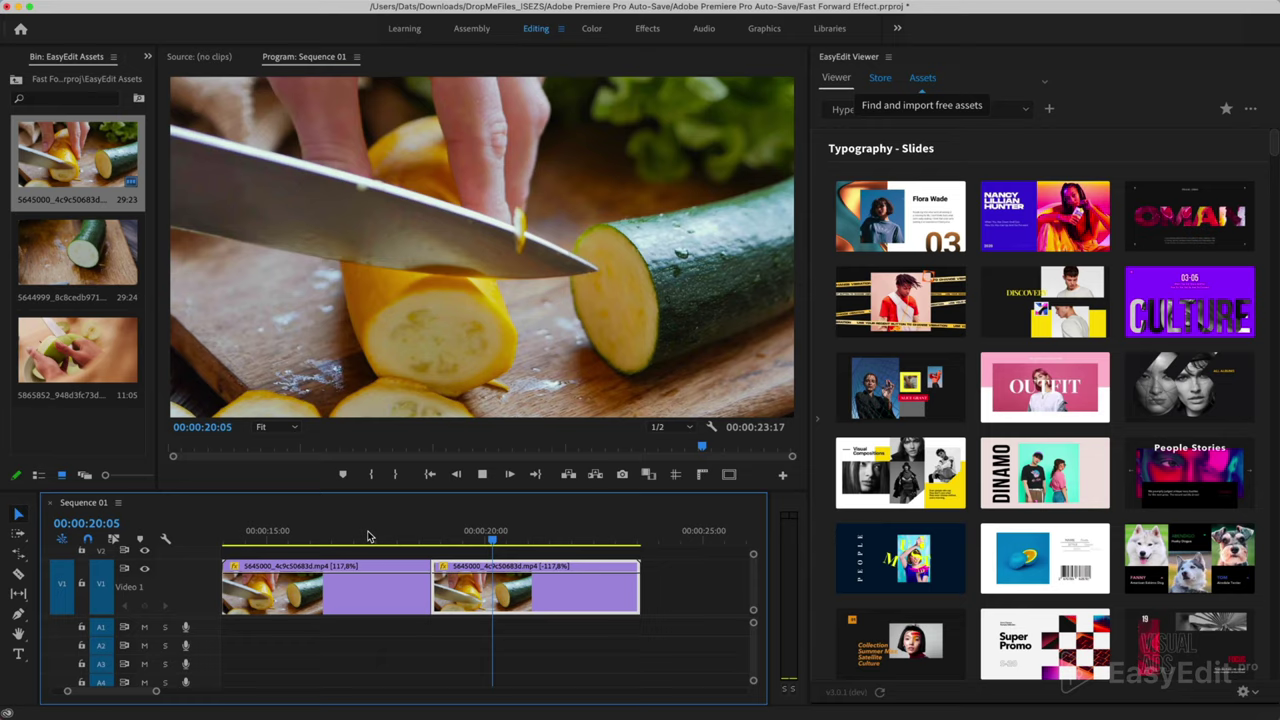
pyautogui.press('space')
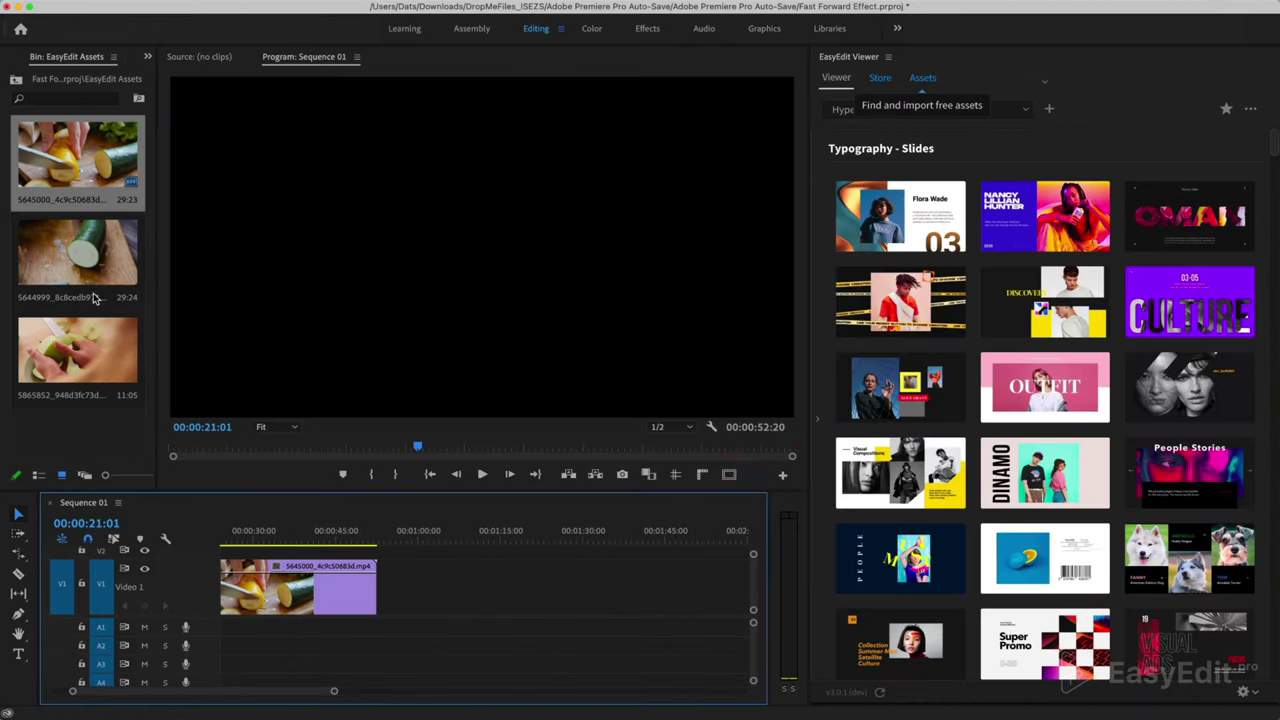
# Step: Place the zucchini clip after the lemon clip and remove the empty gap at the start
pyautogui.moveTo(93, 298); pyautogui.dragTo(414, 590)
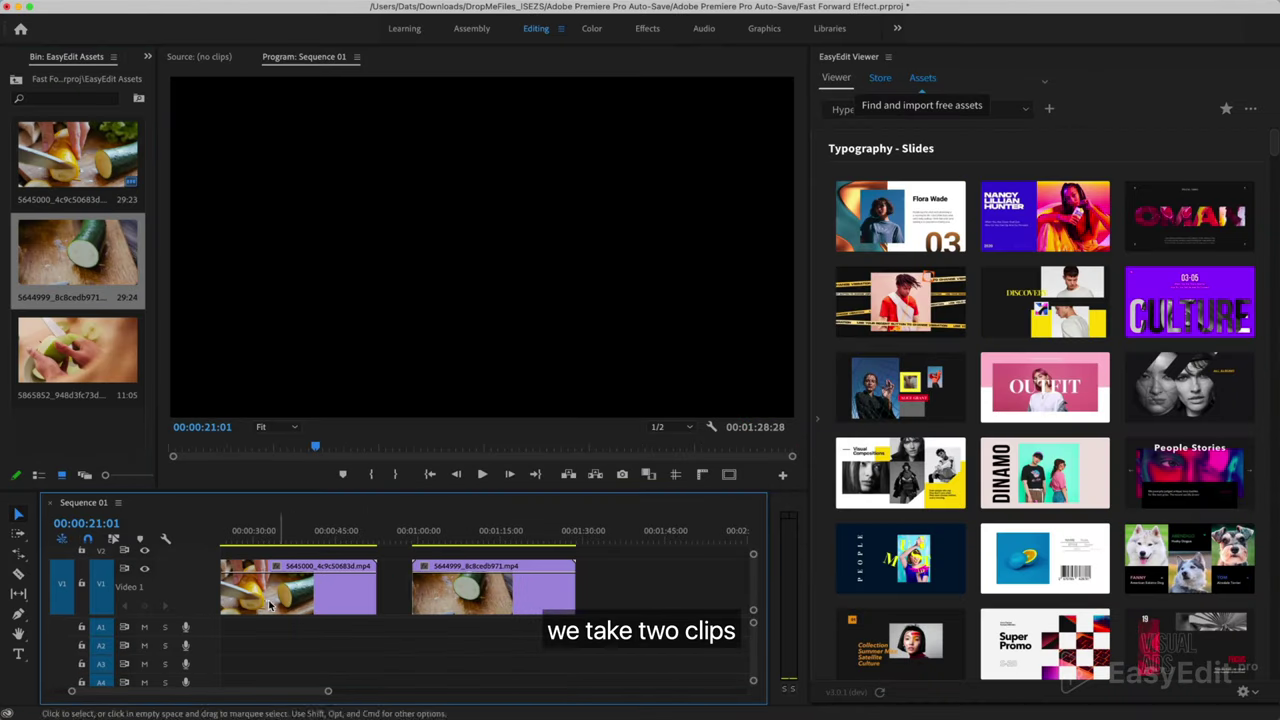
pyautogui.doubleClick(197, 594)
pyautogui.scroll(3, 240, 596)
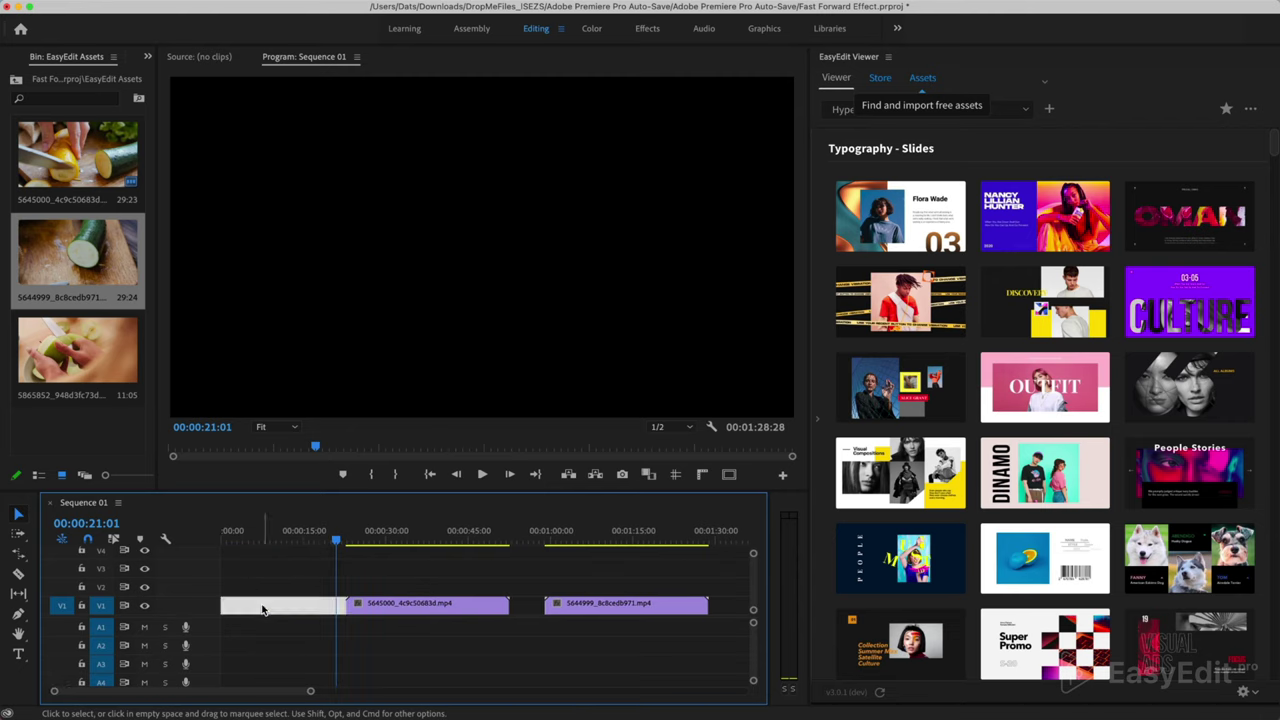
pyautogui.press('Delete')
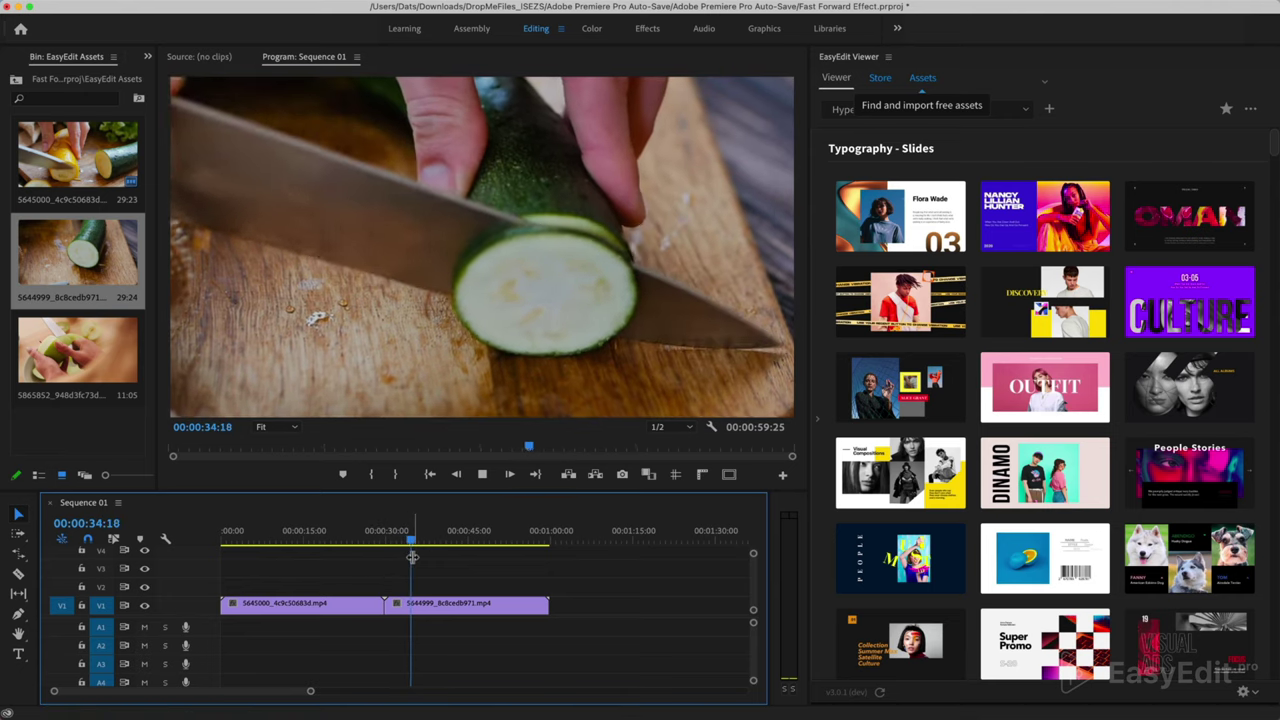
pyautogui.press('space')
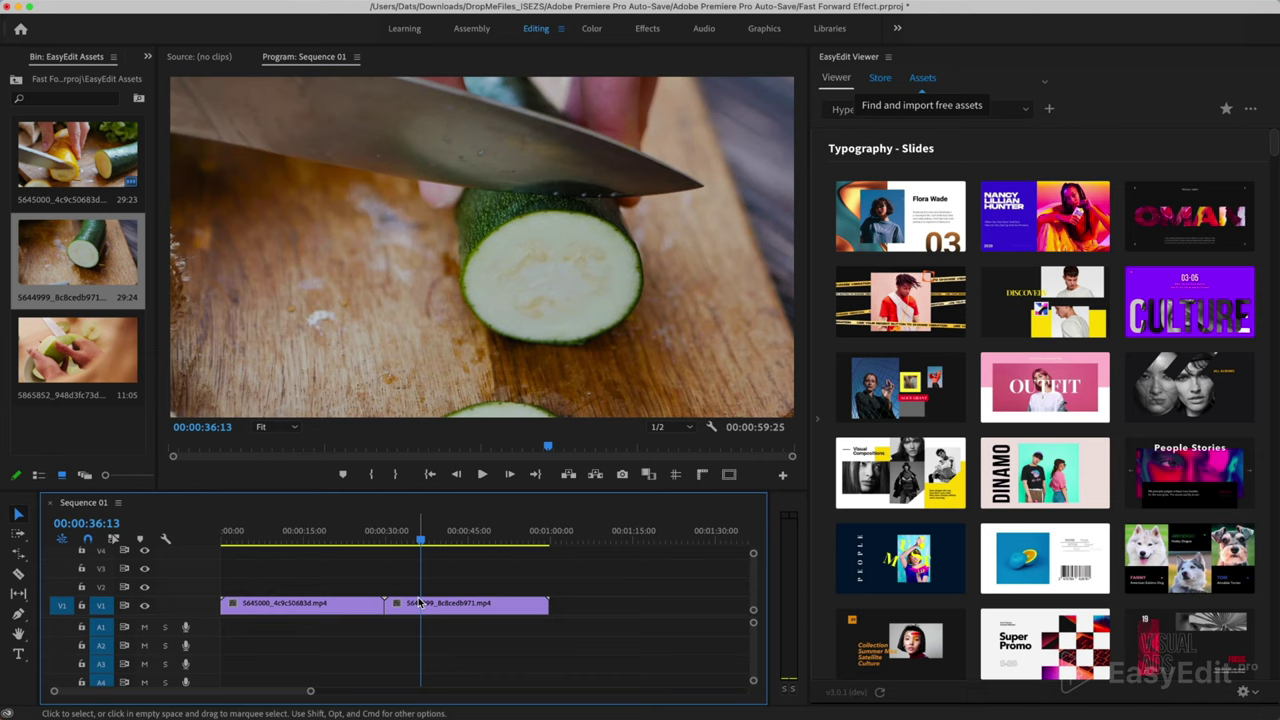
# Step: Cut the zucchini clip at 00:00:33:09 and ripple-delete its cut-off opening
pyautogui.moveTo(416, 540); pyautogui.dragTo(403, 538)
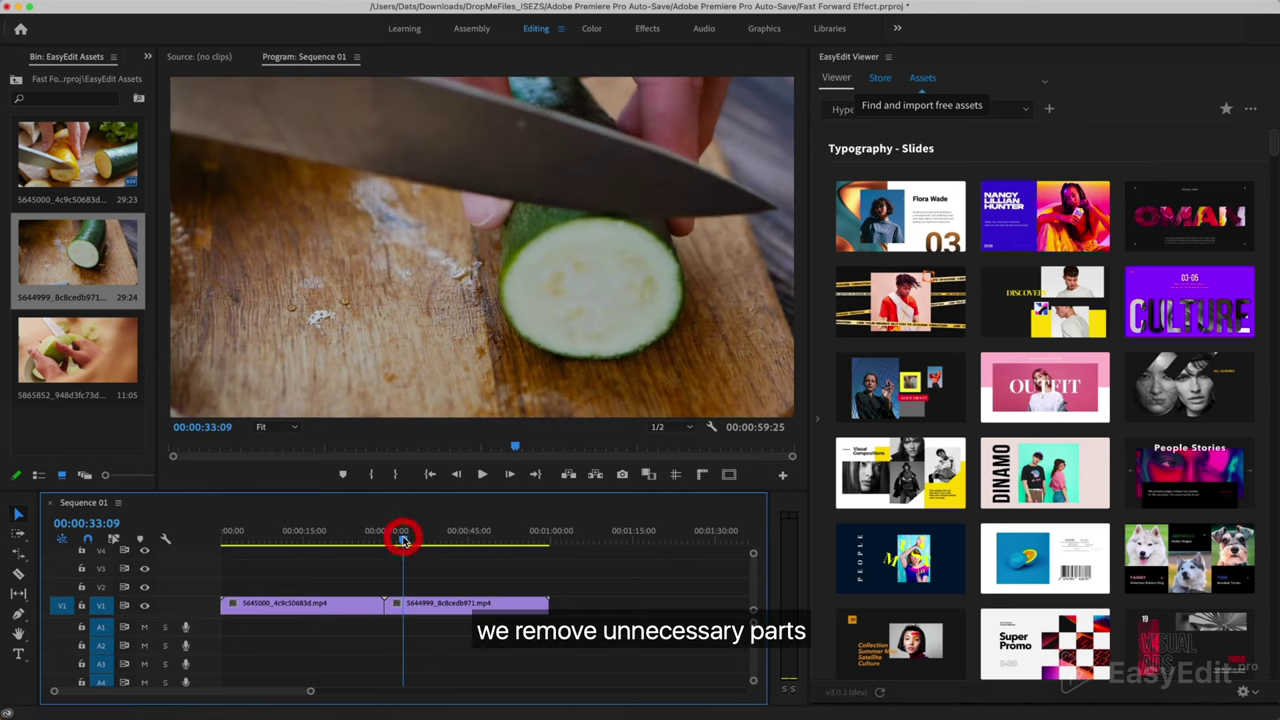
pyautogui.click(404, 607)
pyautogui.press('=')
pyautogui.press('v')
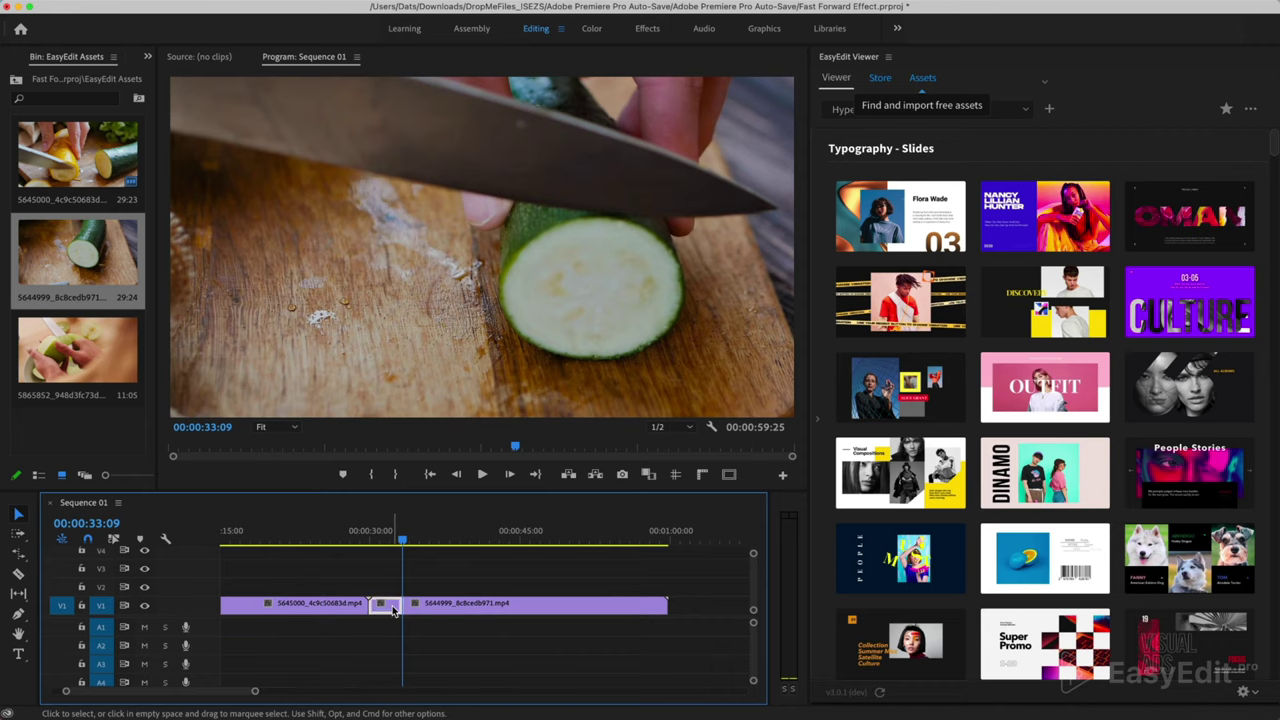
pyautogui.press('Delete')
pyautogui.scroll(3, 363, 586)
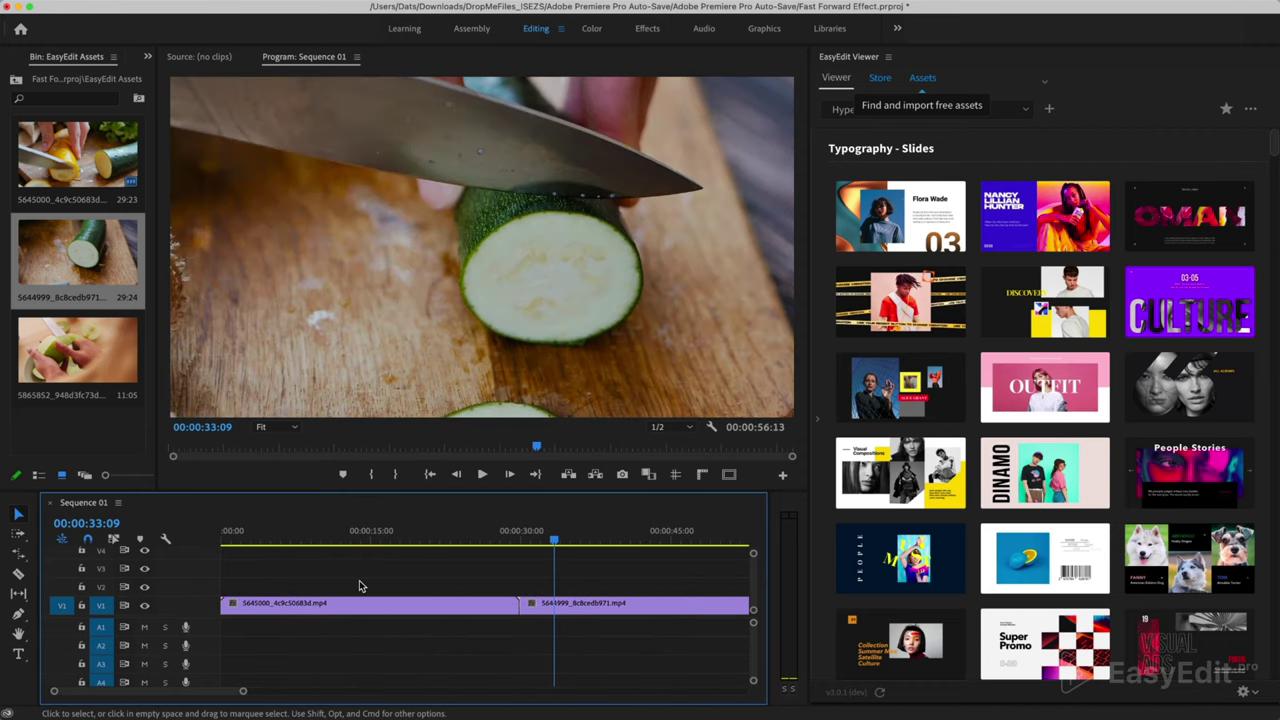
pyautogui.press('-')
pyautogui.press('-')
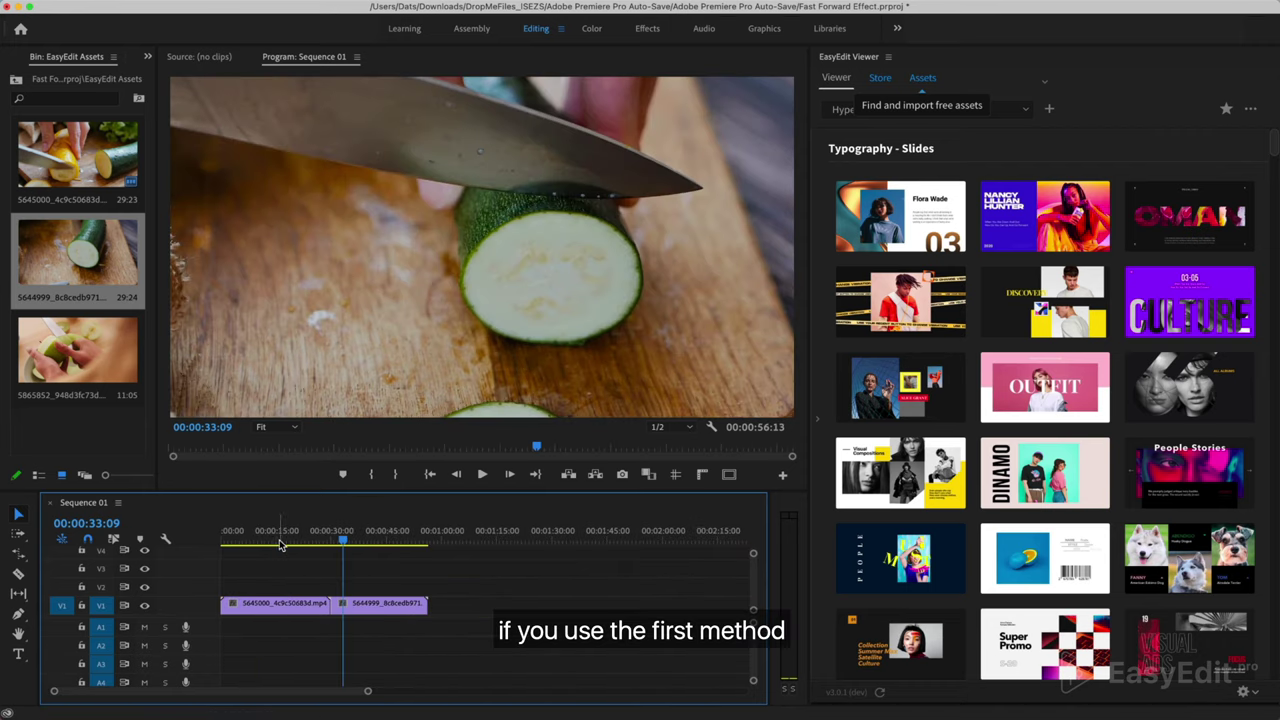
# Step: Razor the lemon and zucchini clips near their join, starting around 00:00:14:09
pyautogui.moveTo(280, 540); pyautogui.dragTo(276, 563)
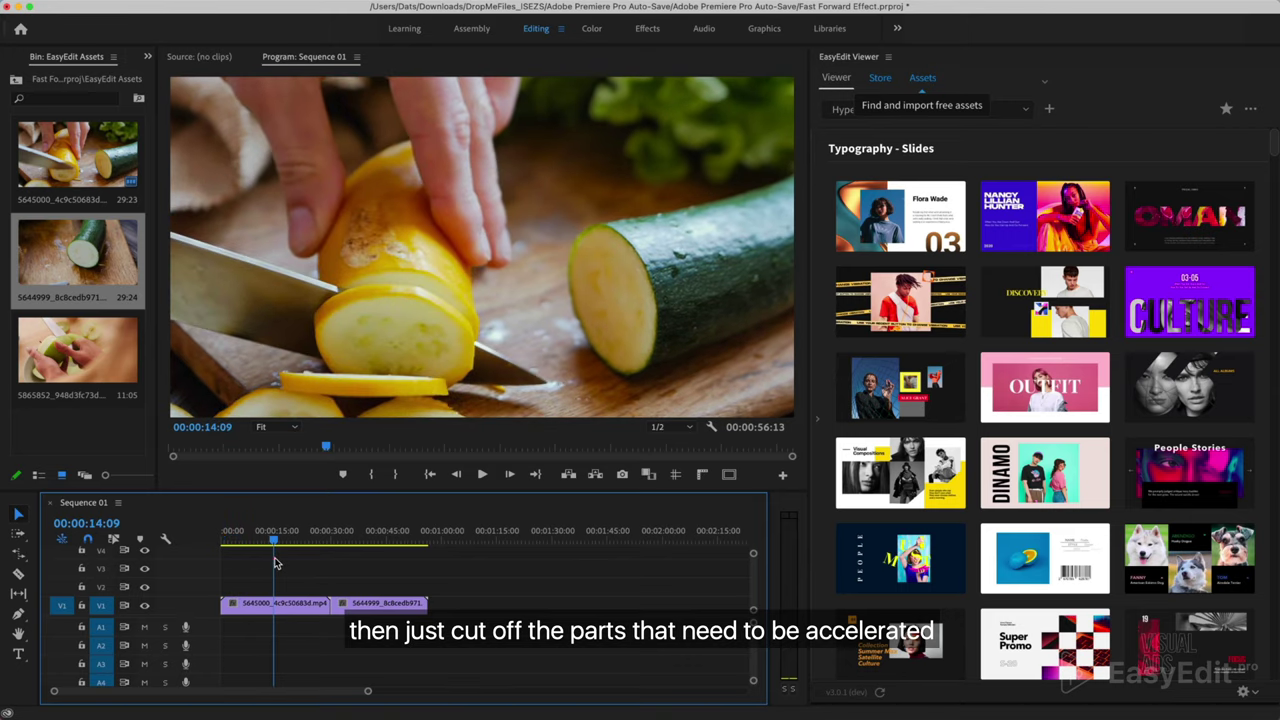
pyautogui.press('c')
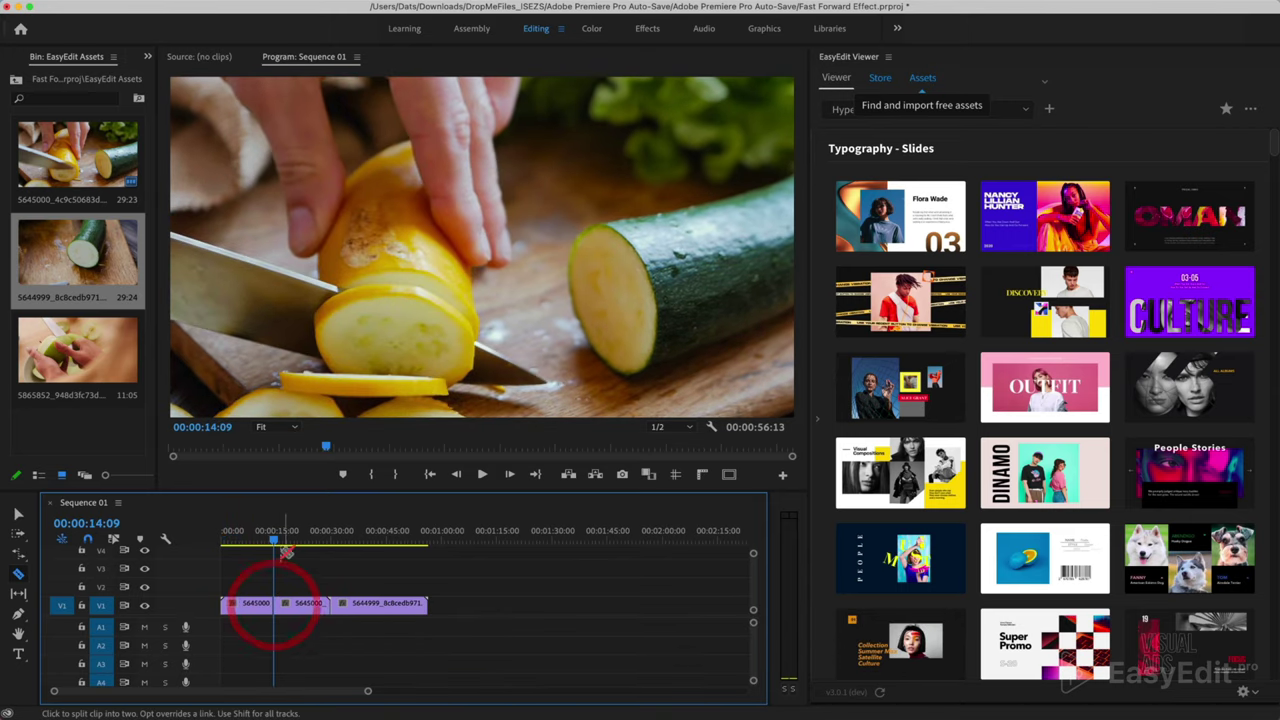
pyautogui.moveTo(275, 543); pyautogui.dragTo(399, 566)
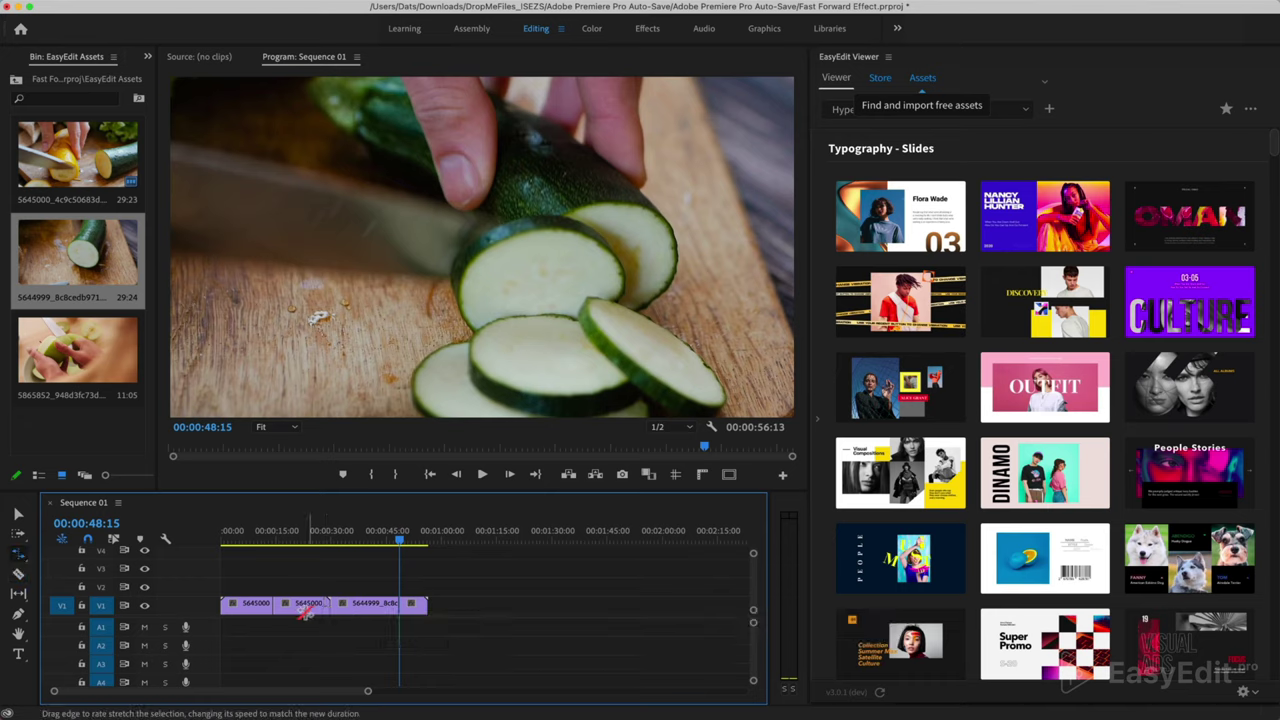
pyautogui.scroll(4, 323, 610)
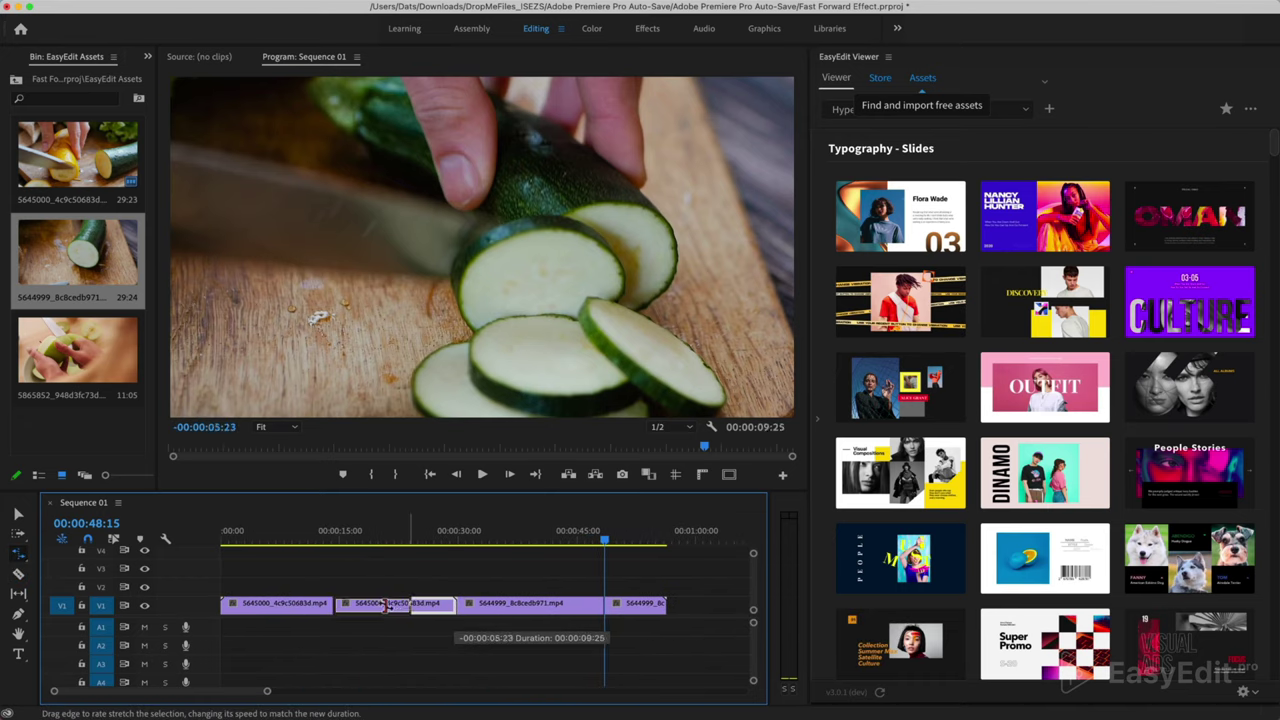
# Step: Rate-stretch the lemon clip's end section to 1376.47% speed
pyautogui.moveTo(347, 605); pyautogui.dragTo(357, 606)
pyautogui.scroll(5, 352, 605)
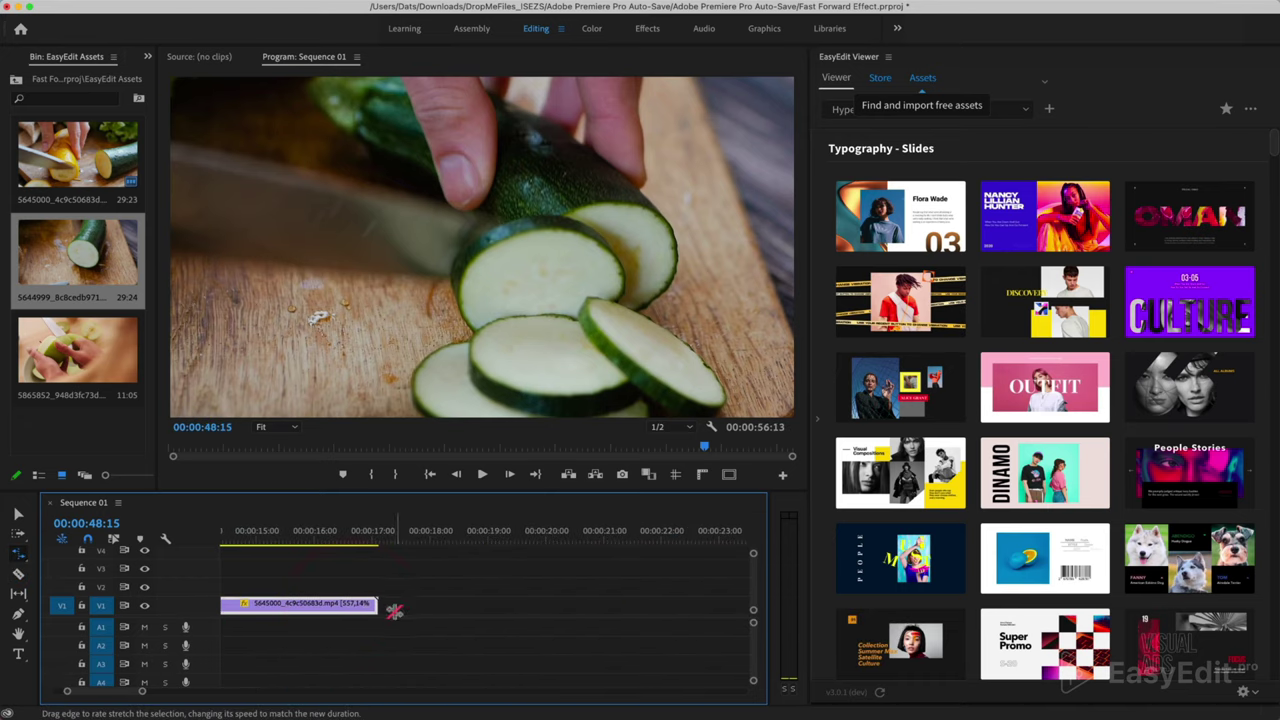
pyautogui.hscroll(-5, 395, 611)
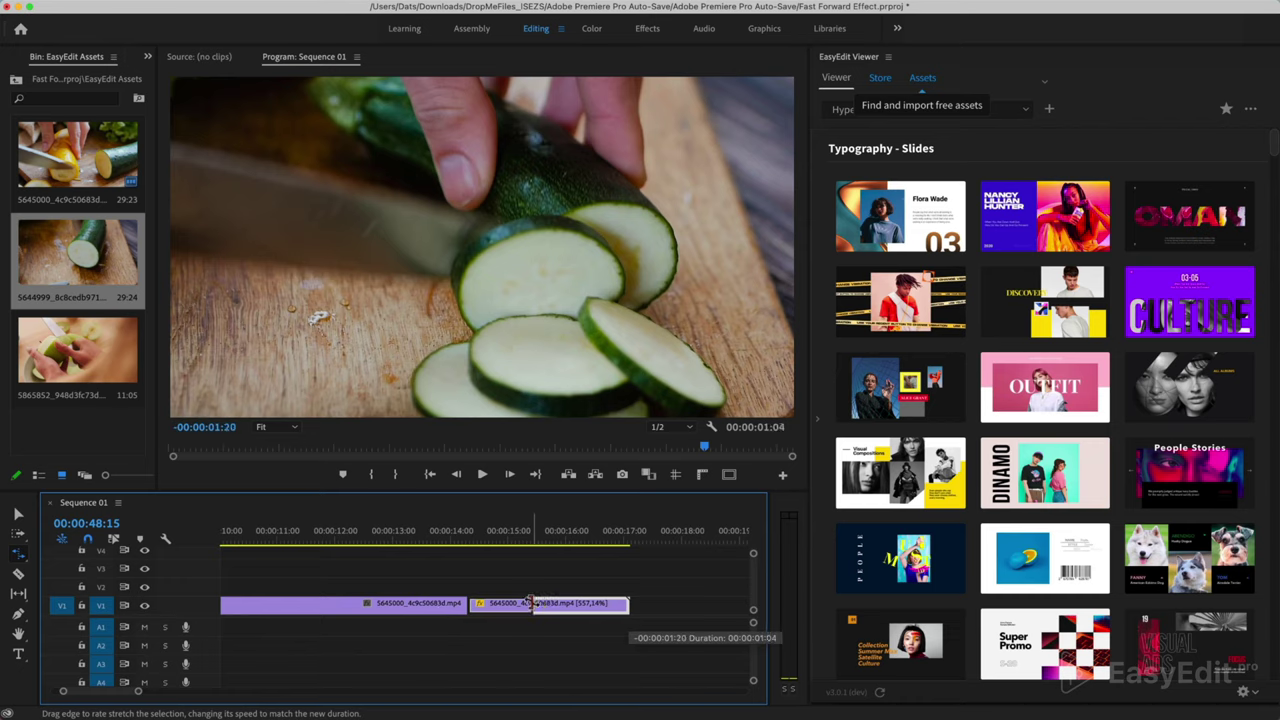
pyautogui.moveTo(531, 604); pyautogui.dragTo(530, 604)
pyautogui.scroll(5, 531, 603)
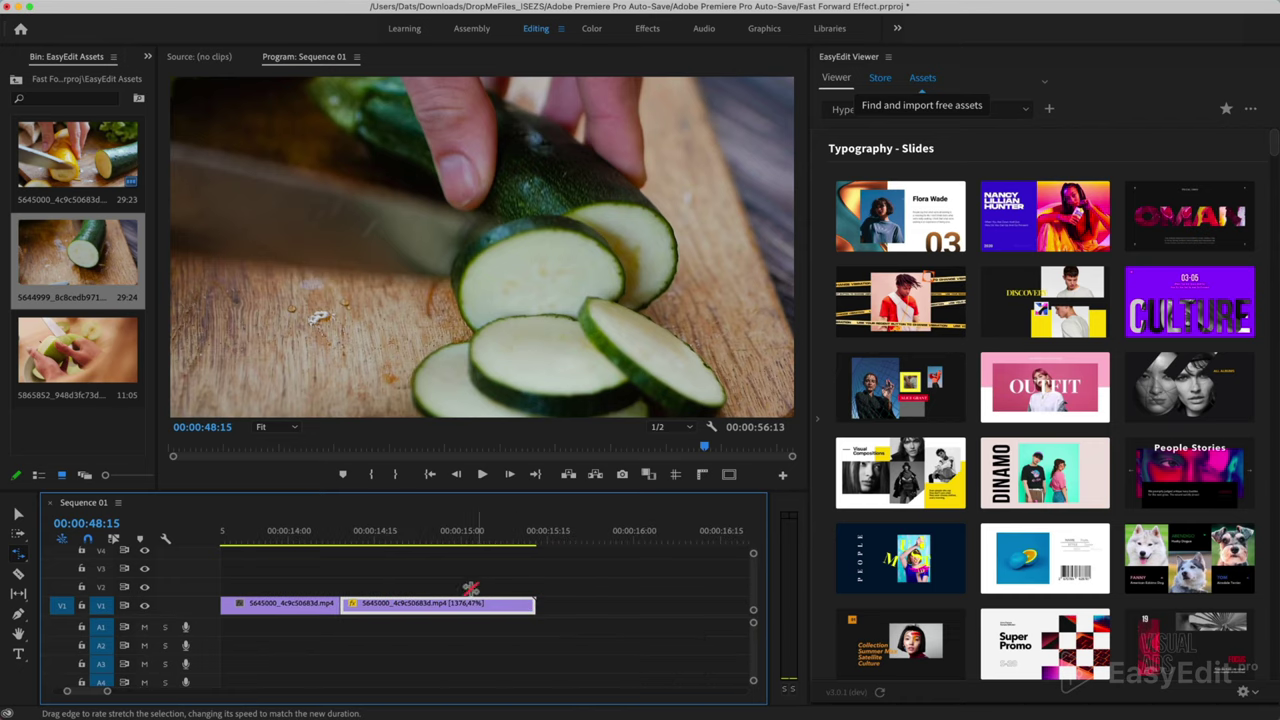
pyautogui.scroll(-3, 564, 617)
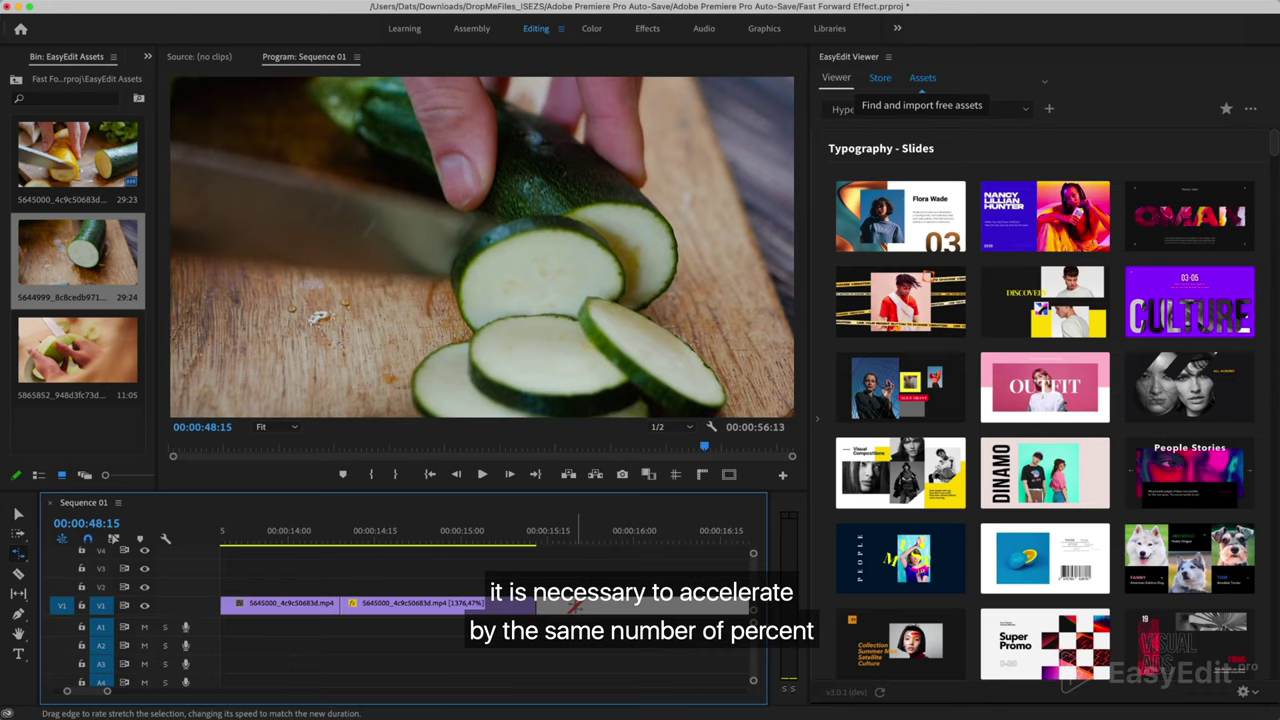
pyautogui.scroll(-4, 575, 606)
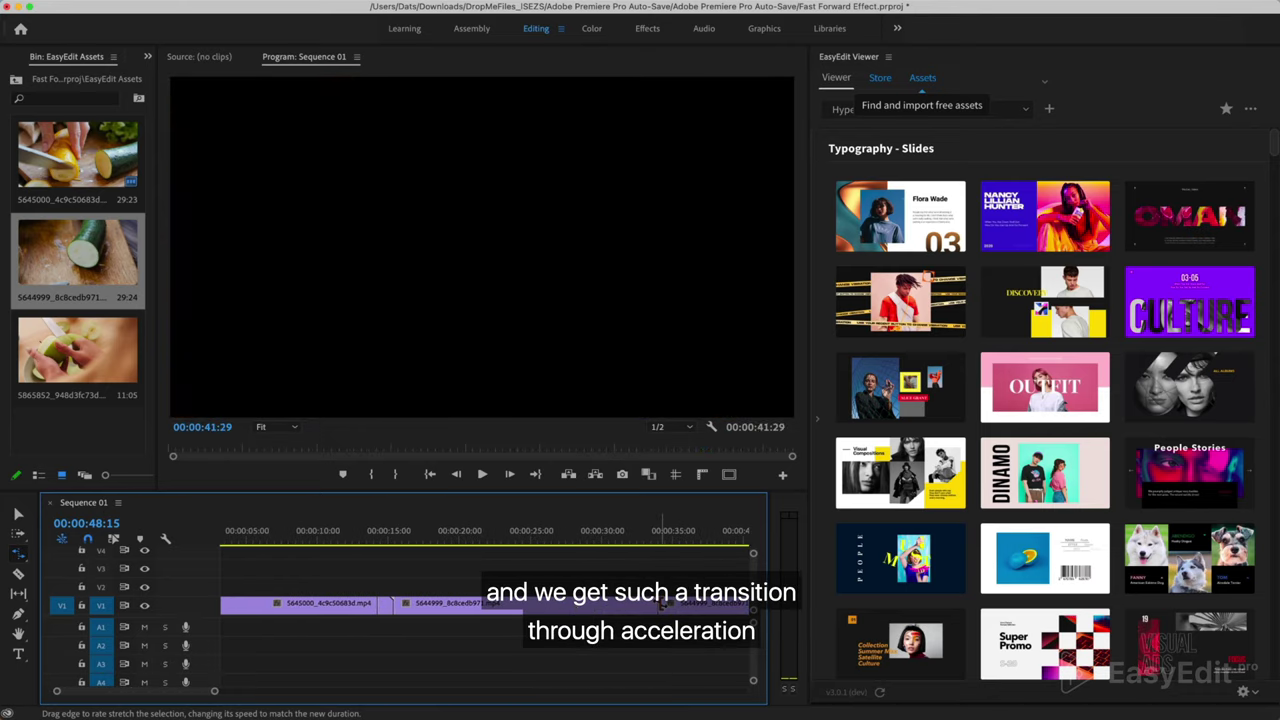
# Step: Rate-stretch the zucchini clip's opening section to about 1395% and play the transition
pyautogui.click(648, 604)
pyautogui.moveTo(407, 604); pyautogui.dragTo(448, 606)
pyautogui.scroll(5, 430, 610)
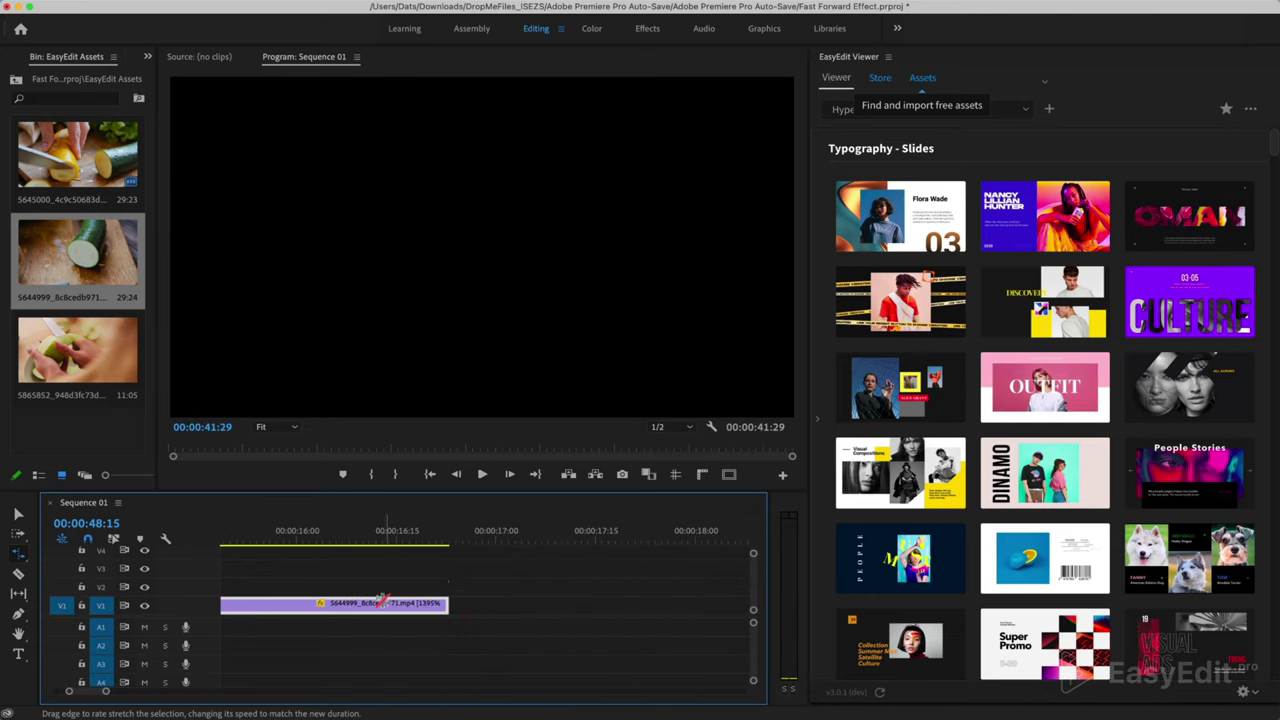
pyautogui.scroll(-3, 450, 640)
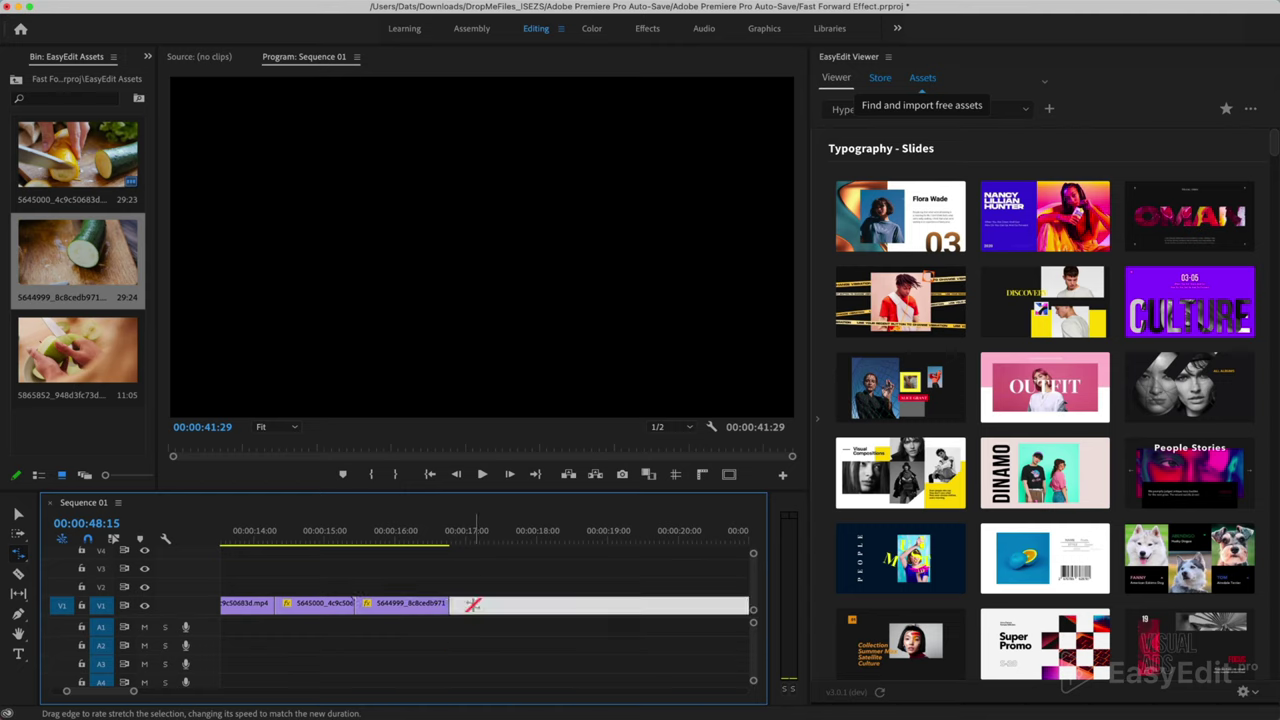
pyautogui.scroll(-3, 330, 636)
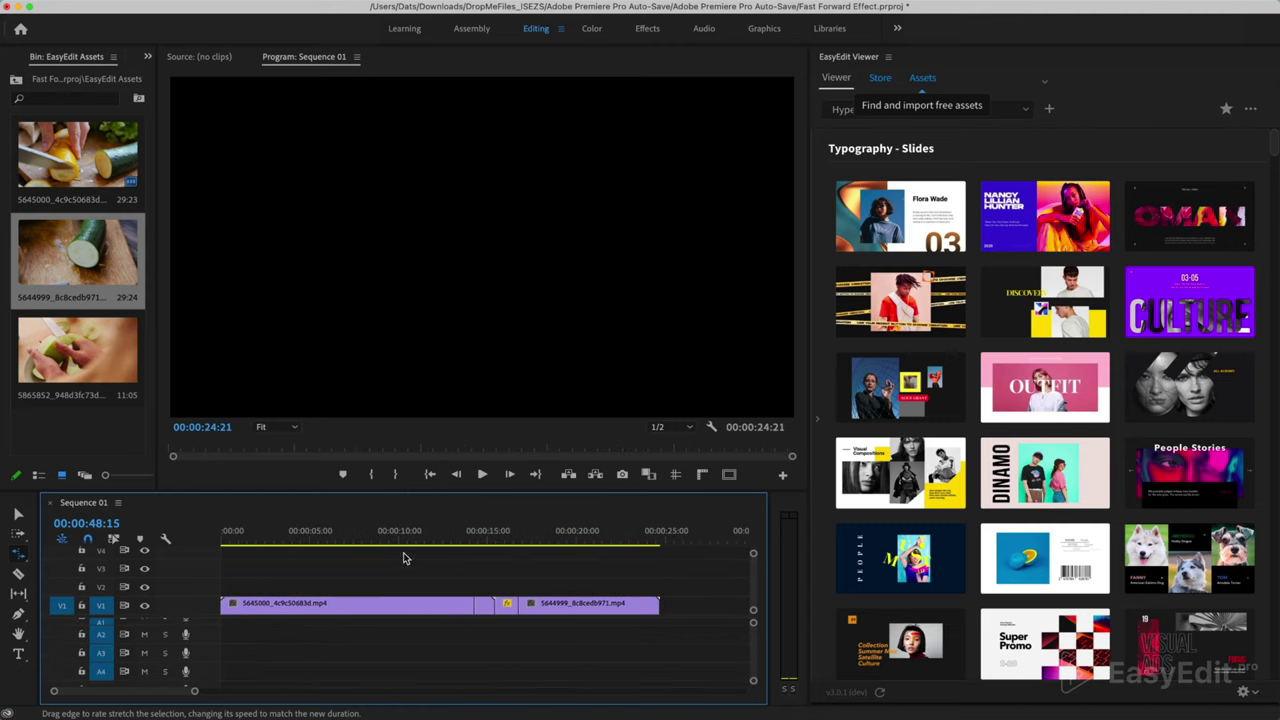
pyautogui.click(374, 540)
pyautogui.press('space')
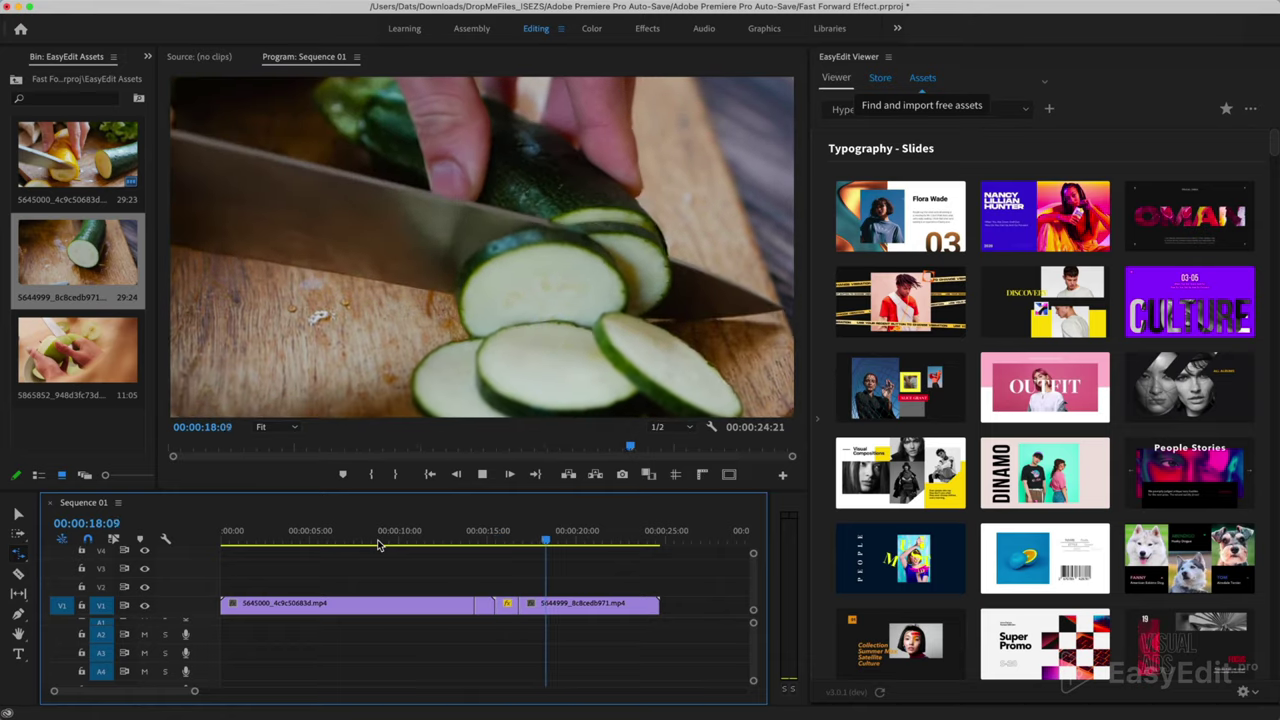
# Step: Stop the preview and delete all clips from the timeline
pyautogui.press('space')
pyautogui.moveTo(548, 634); pyautogui.dragTo(423, 592)
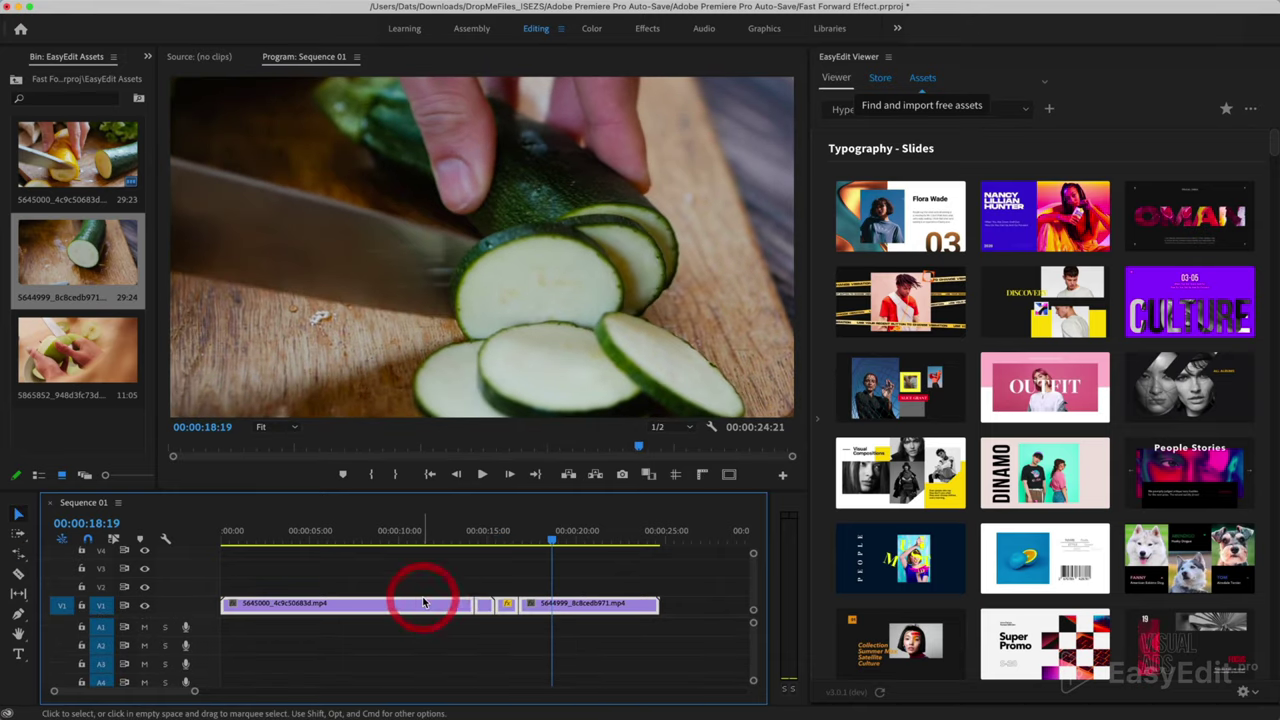
pyautogui.press('Delete')
# Step: Put lemon clip 5645000 at the sequence start, keeping the existing sequence settings
pyautogui.moveTo(85, 168); pyautogui.dragTo(228, 606)
pyautogui.click(782, 399)
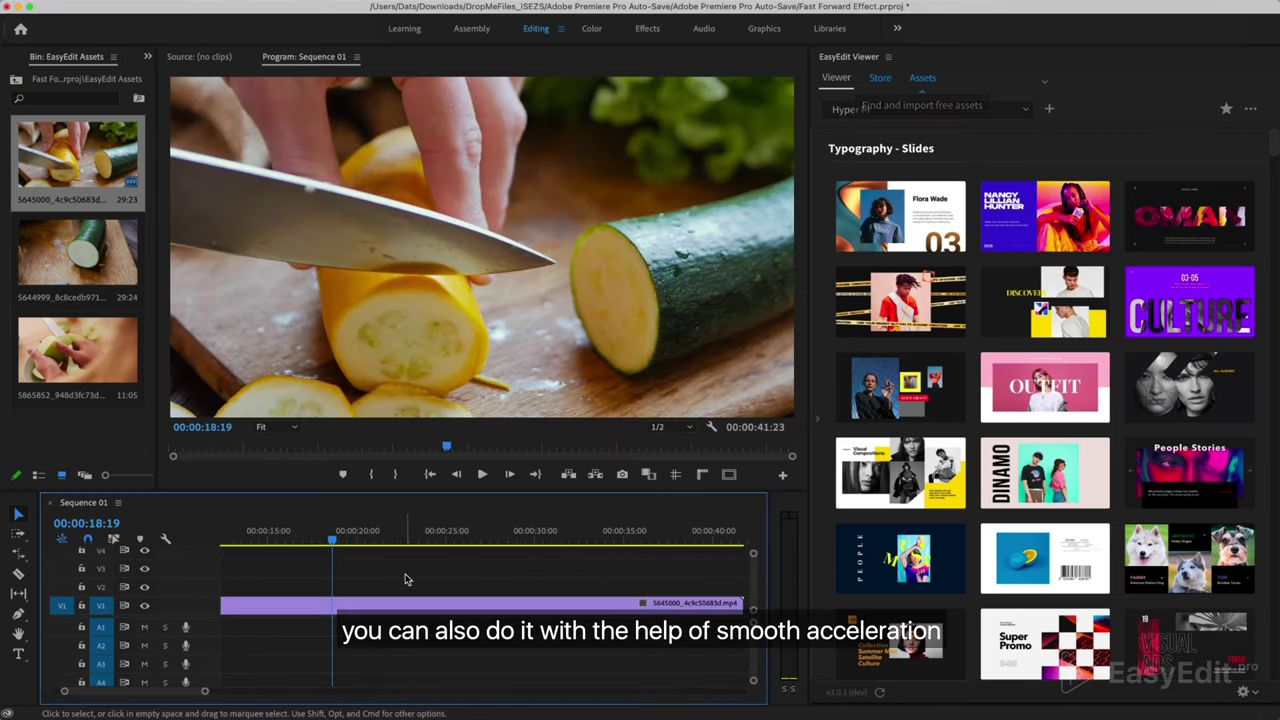
pyautogui.press('-')
pyautogui.moveTo(305, 610); pyautogui.dragTo(268, 610)
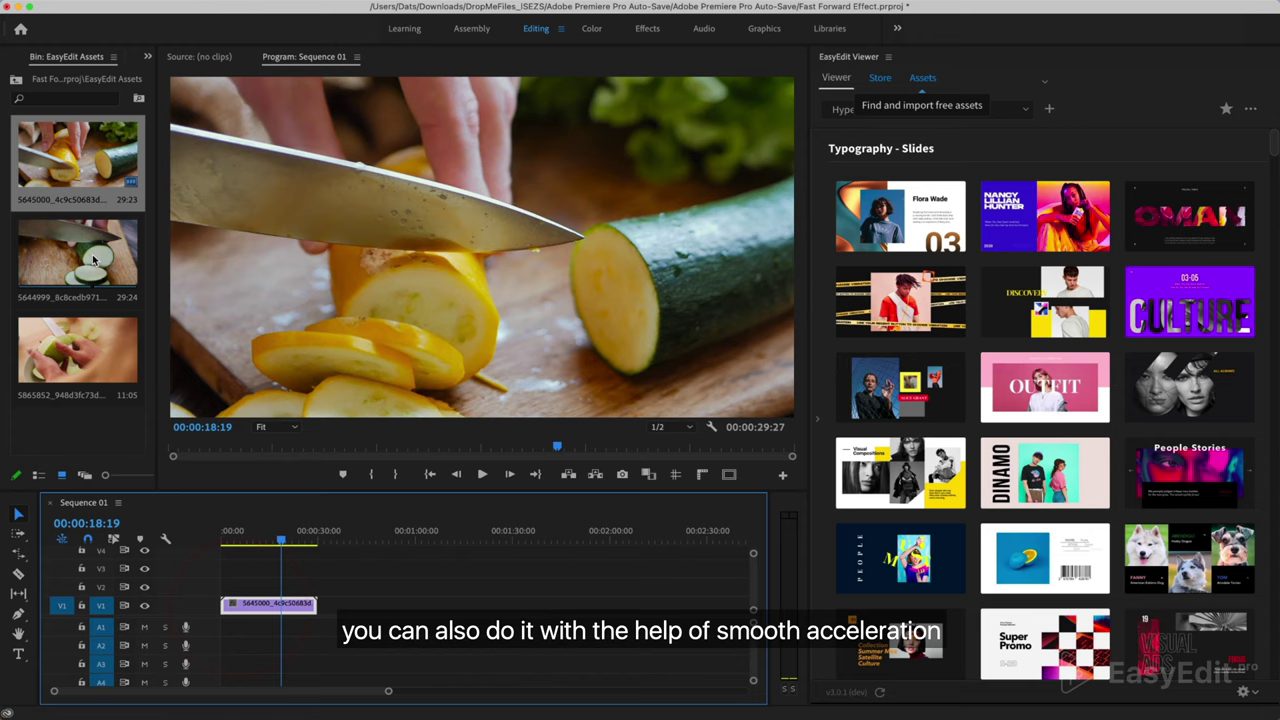
# Step: Add zucchini clip 5644999 right after it and trim the join between them
pyautogui.moveTo(77, 252); pyautogui.dragTo(323, 614)
pyautogui.press('=')
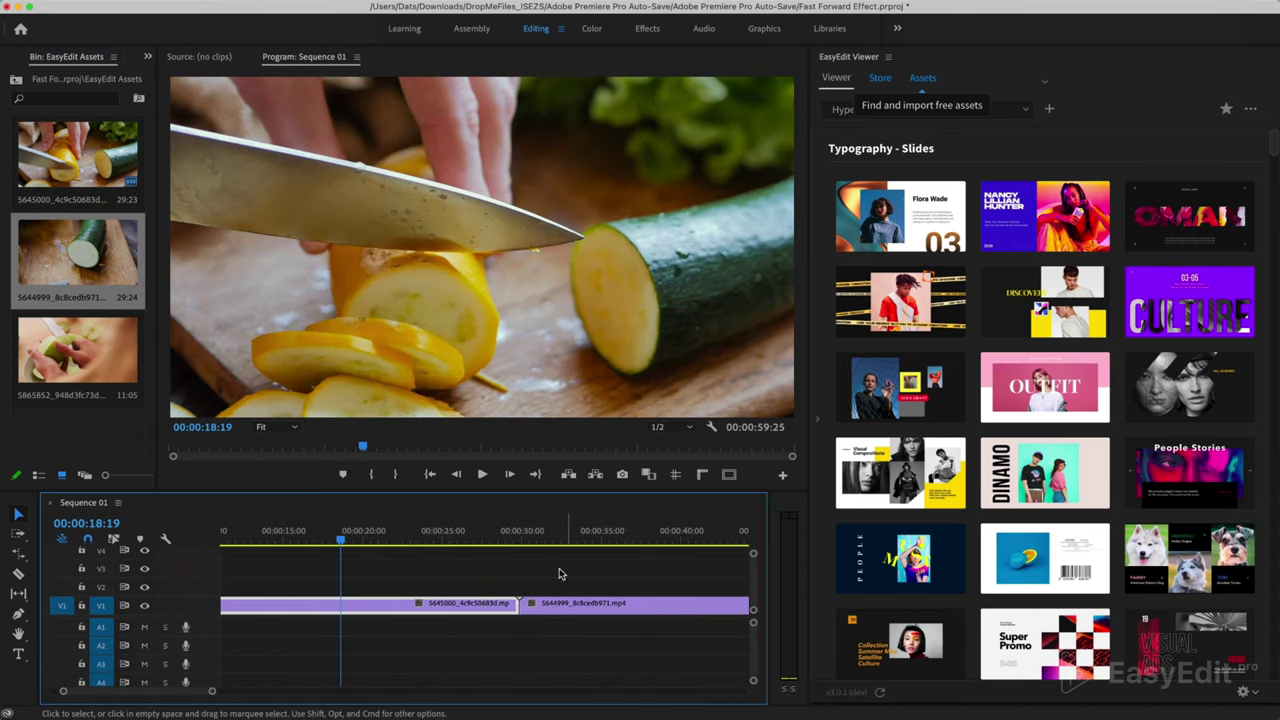
pyautogui.moveTo(522, 540); pyautogui.dragTo(565, 548)
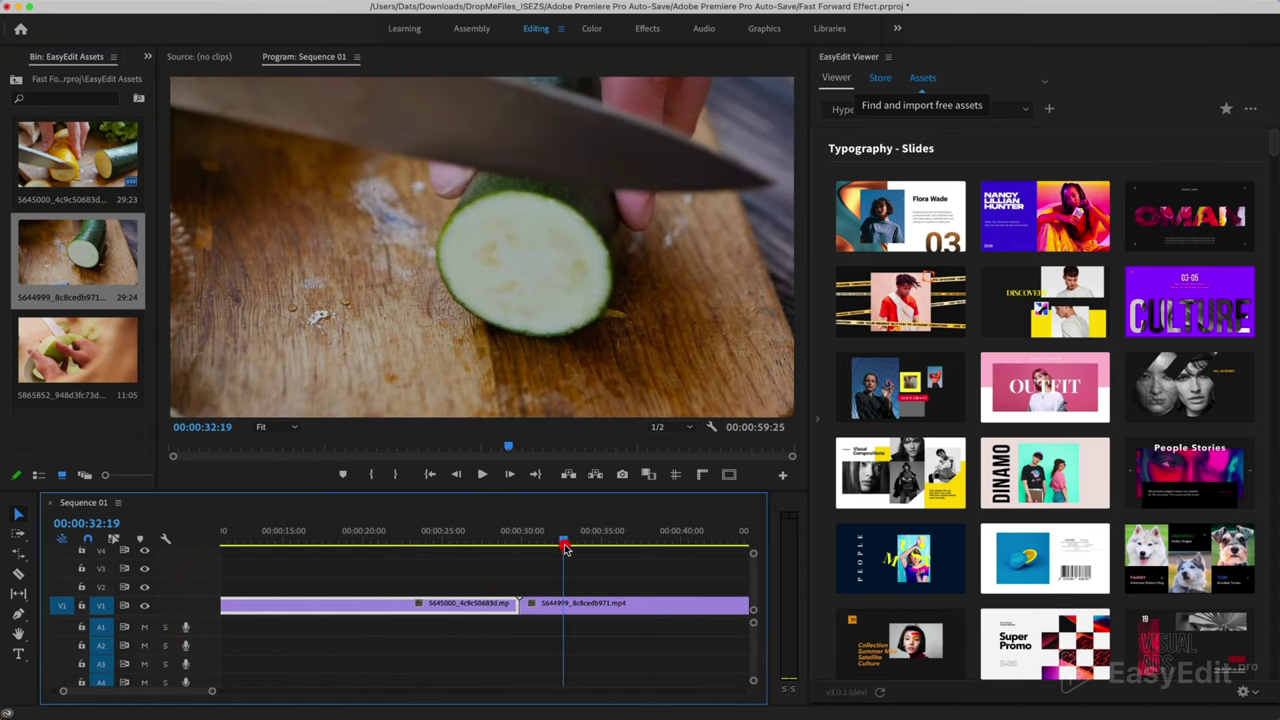
pyautogui.moveTo(525, 603); pyautogui.dragTo(549, 613)
# Step: Turn on Time Remapping > Speed to show the first clip's speed line
pyautogui.doubleClick(189, 608)
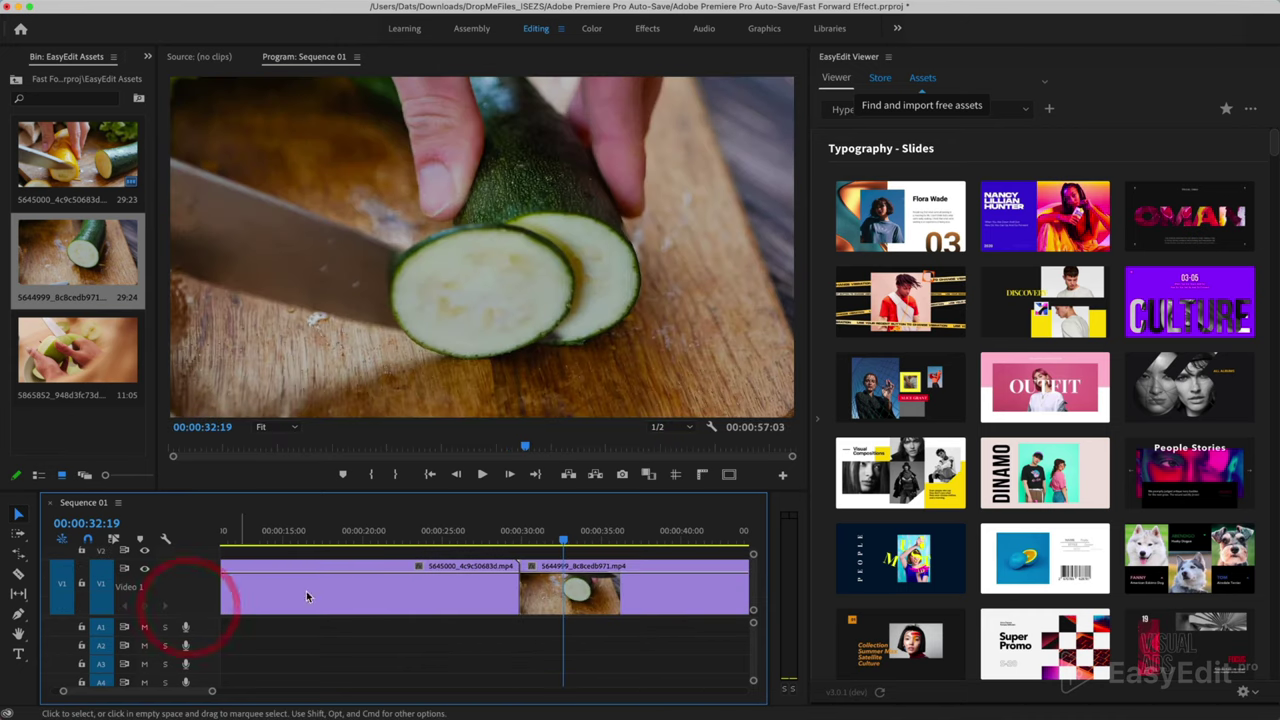
pyautogui.click(419, 566)
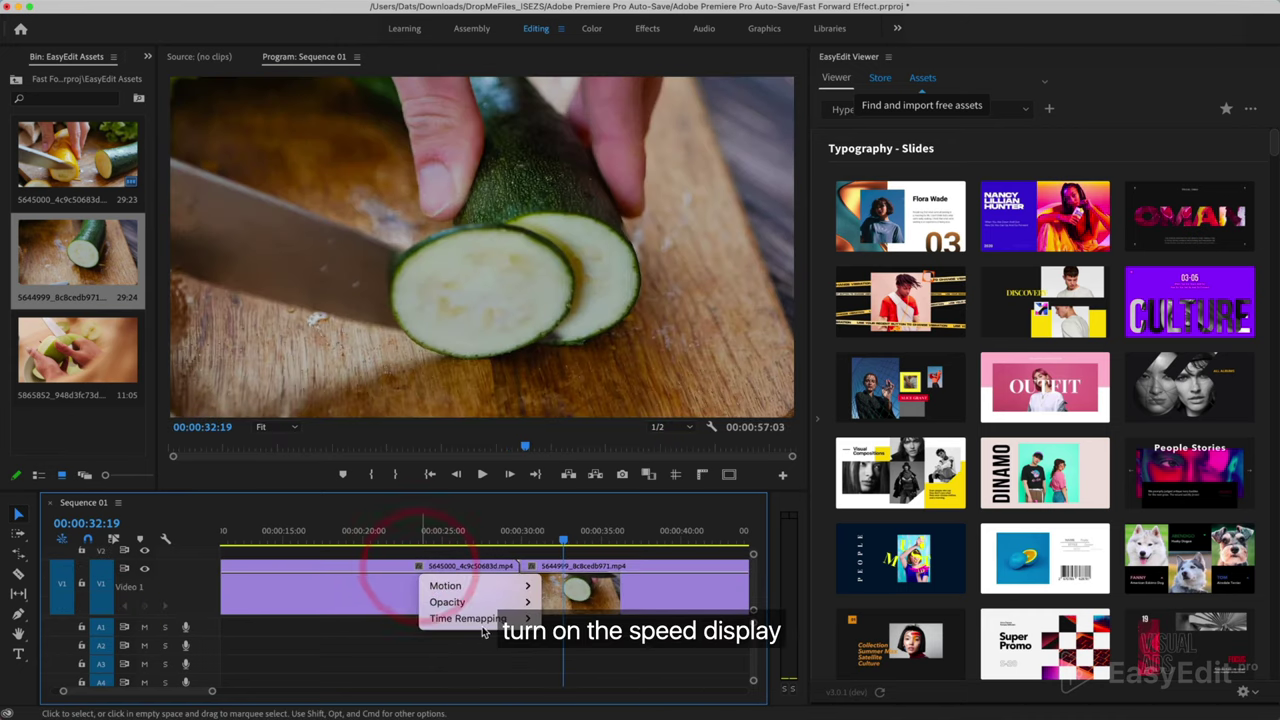
pyautogui.click(560, 619)
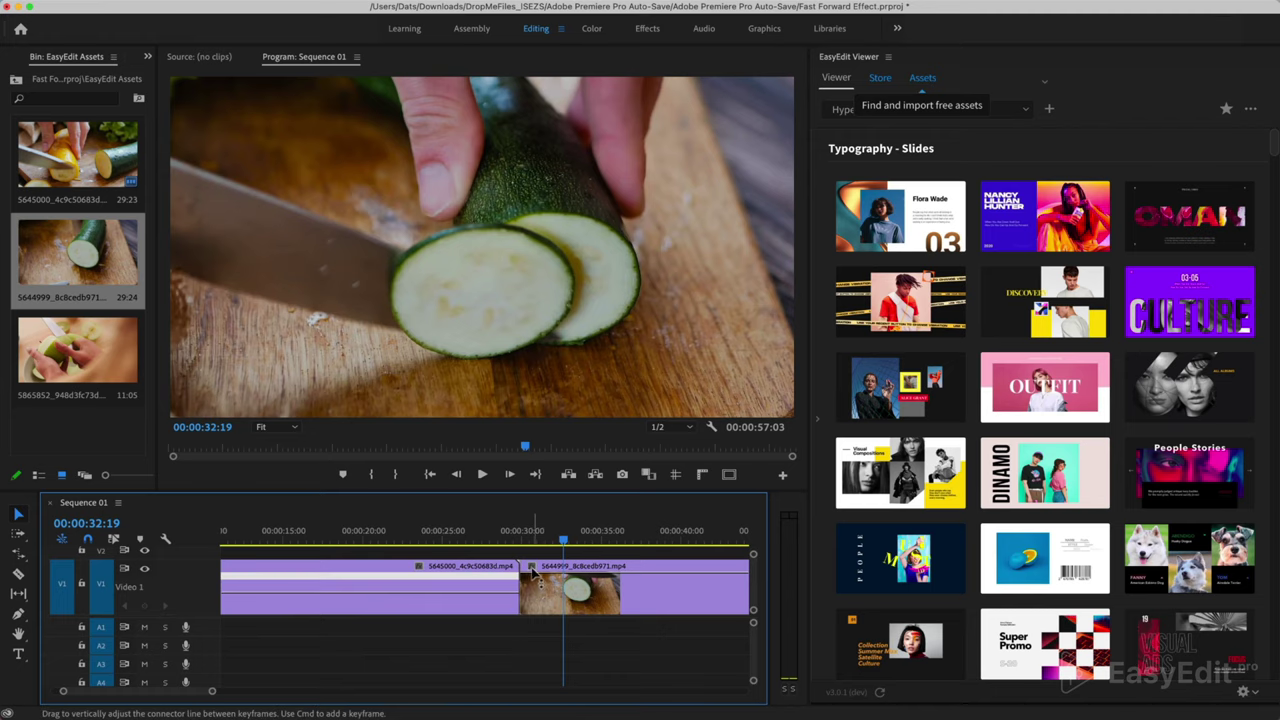
pyautogui.click(531, 567)
pyautogui.moveTo(628, 620)
pyautogui.click(668, 619)
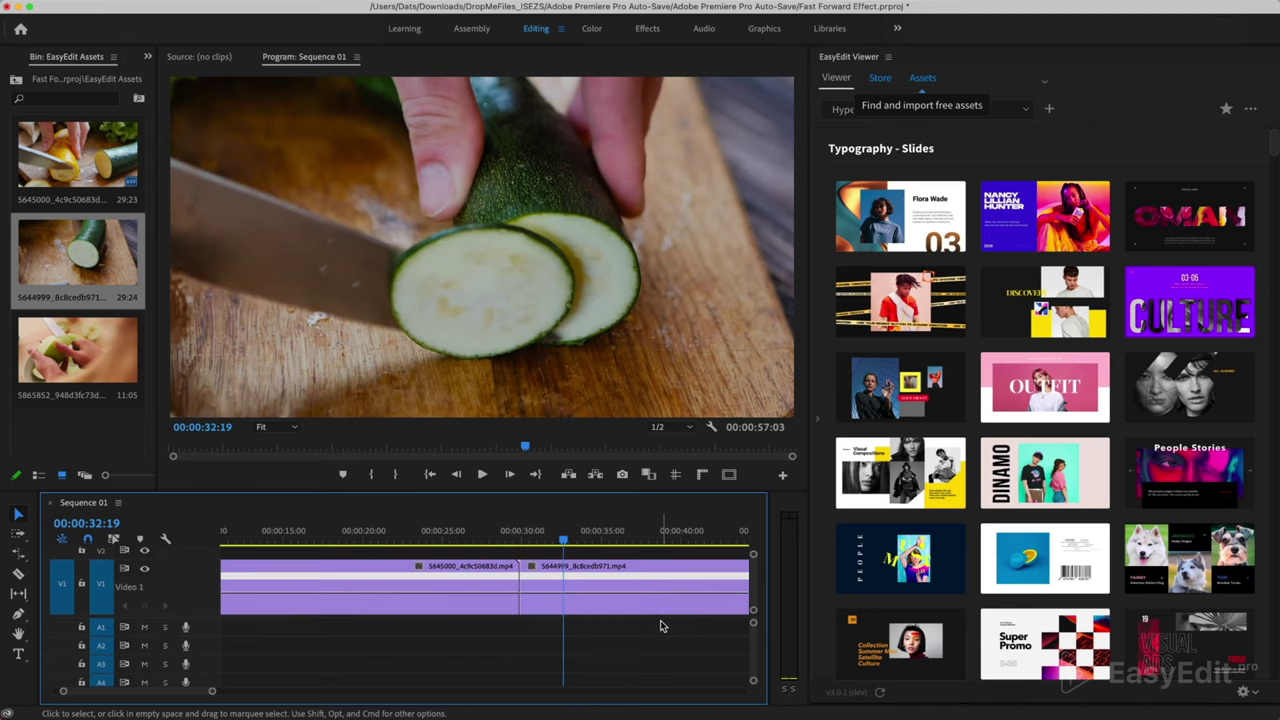
# Step: Raise the first clip's speed line so its later part plays at 999%
pyautogui.click(392, 541)
pyautogui.press('-')
pyautogui.press('-')
pyautogui.press('-')
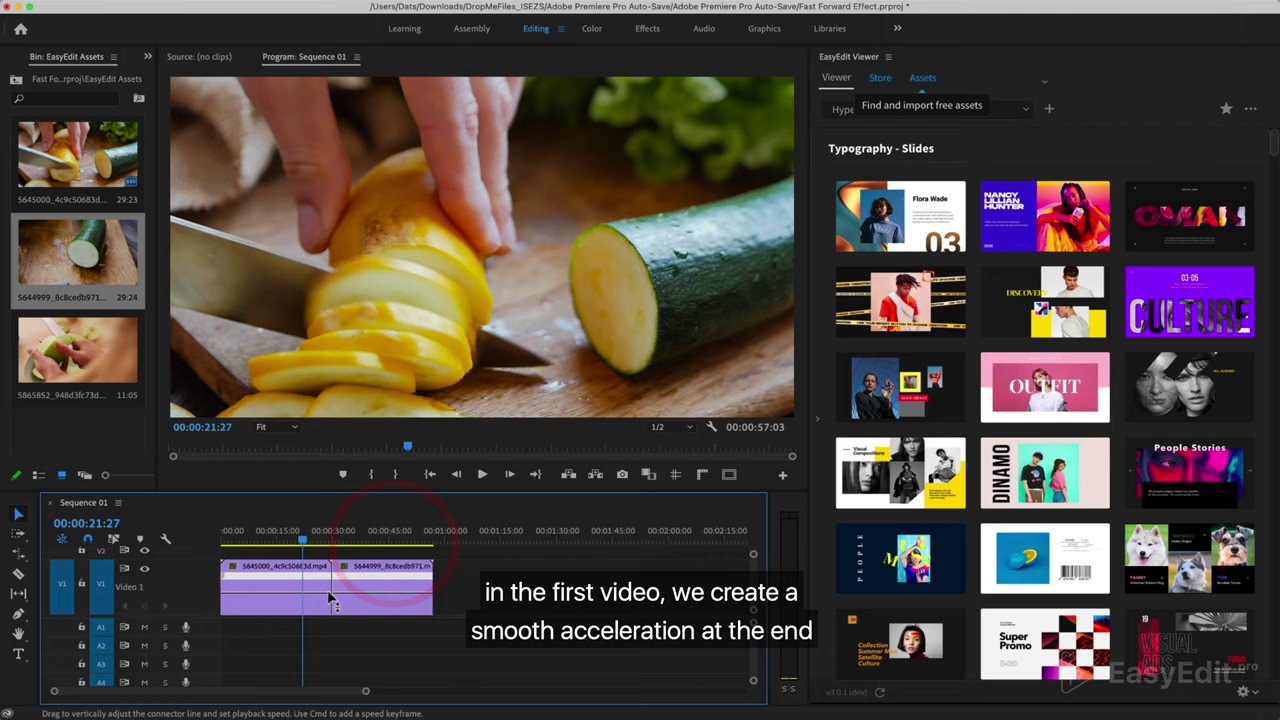
pyautogui.moveTo(282, 545)
pyautogui.mouseDown()
pyautogui.moveTo(243, 543)
pyautogui.moveTo(273, 545)
pyautogui.mouseUp()
pyautogui.click(268, 601)
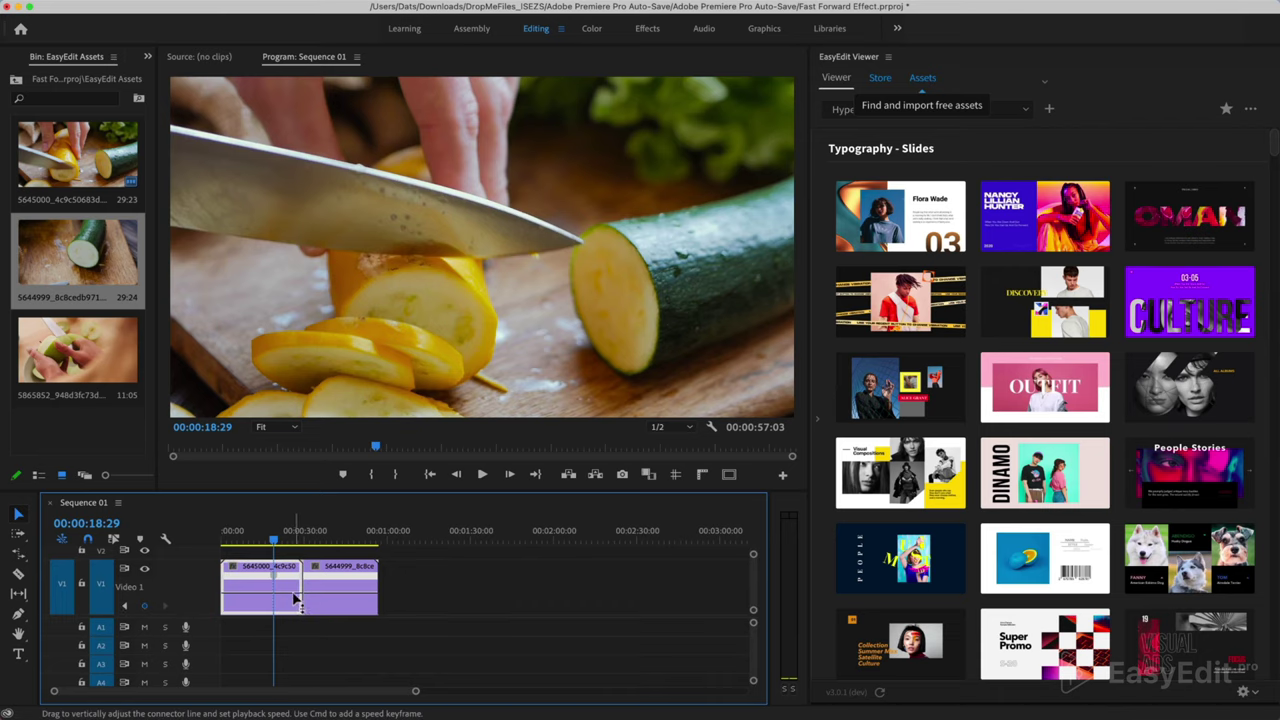
pyautogui.scroll(3, 295, 598)
pyautogui.moveTo(402, 592); pyautogui.dragTo(399, 575)
pyautogui.scroll(2, 392, 584)
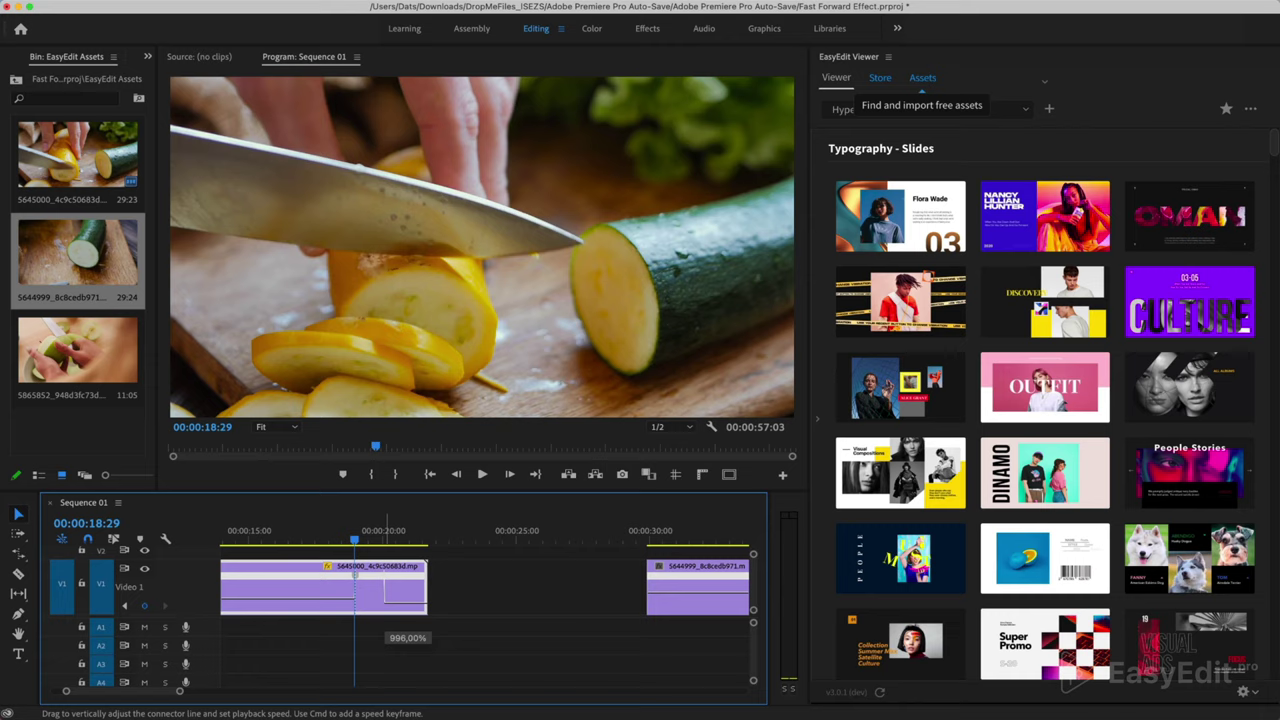
pyautogui.moveTo(392, 574); pyautogui.dragTo(392, 572)
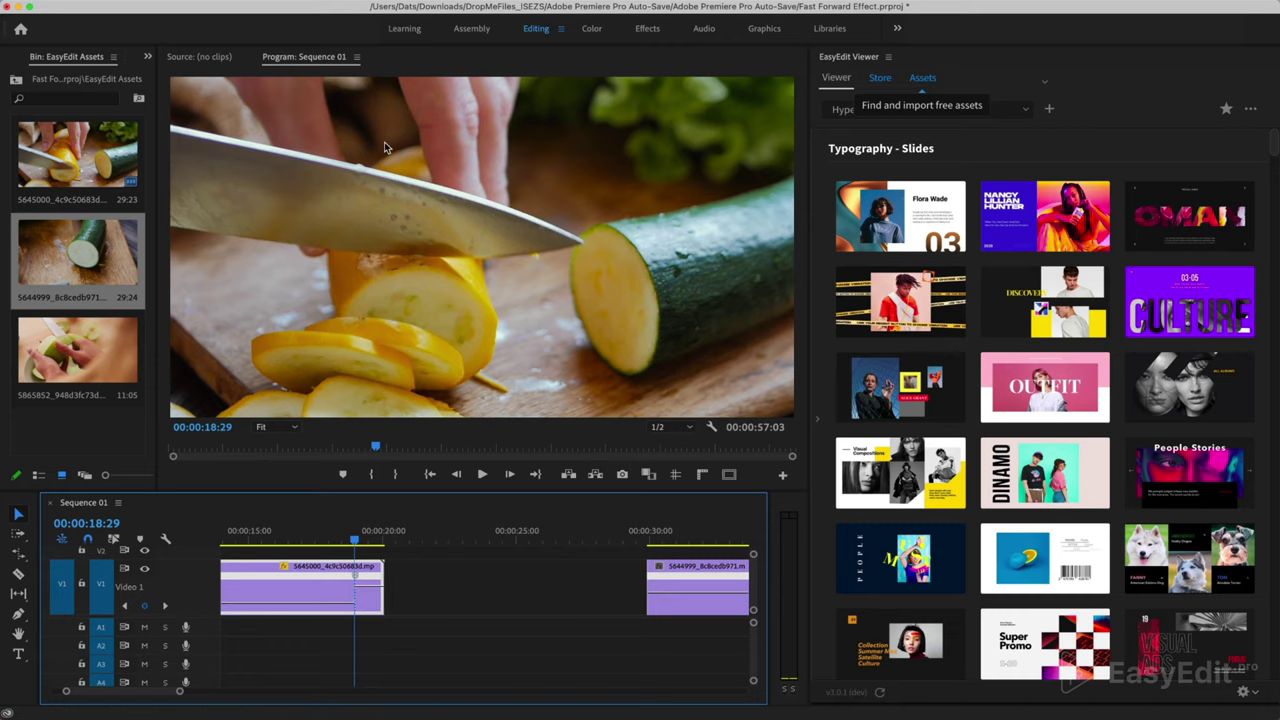
# Step: Split the speed keyframe into a gradual ramp and reveal its ease curve
pyautogui.scroll(2, 355, 597)
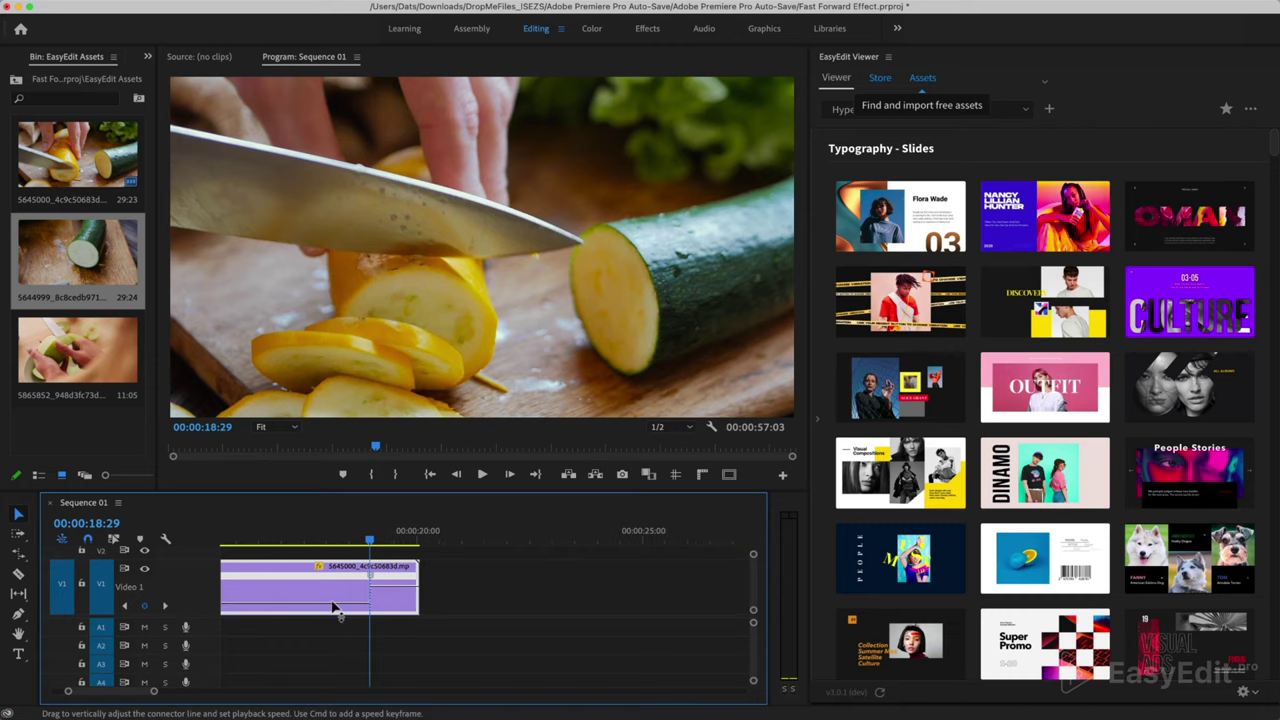
pyautogui.moveTo(380, 583); pyautogui.dragTo(446, 584)
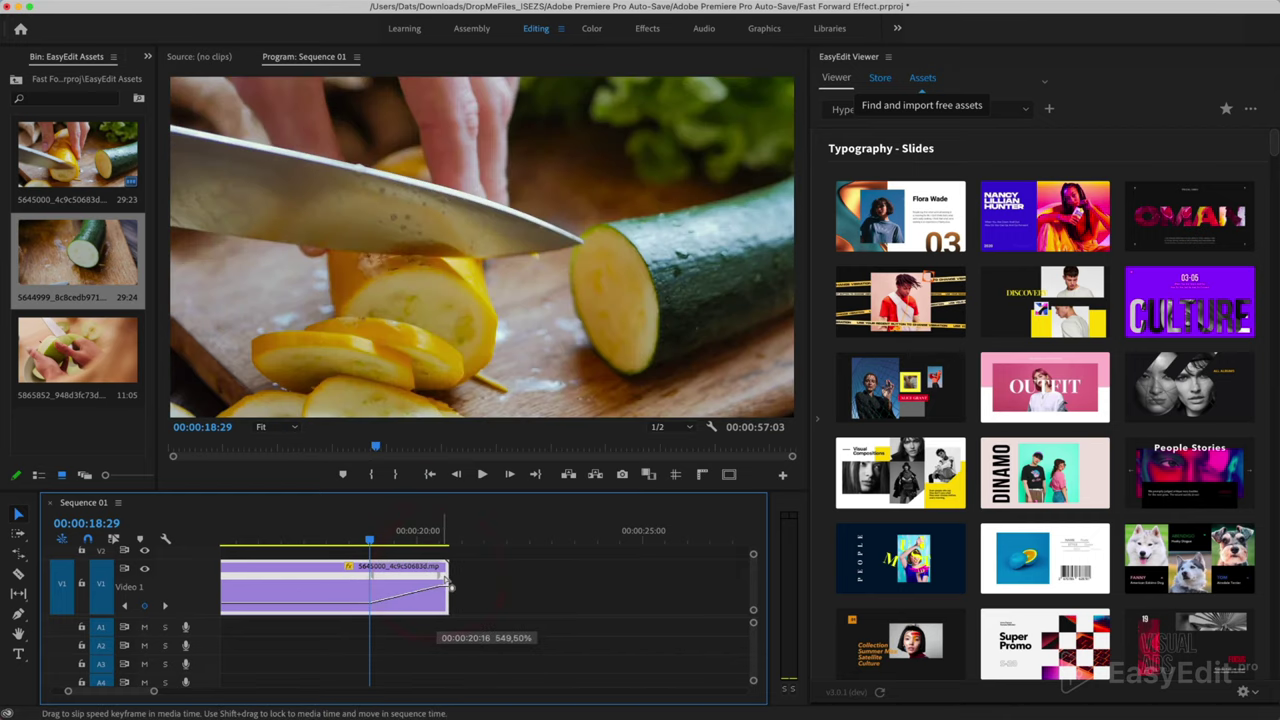
pyautogui.click(377, 583)
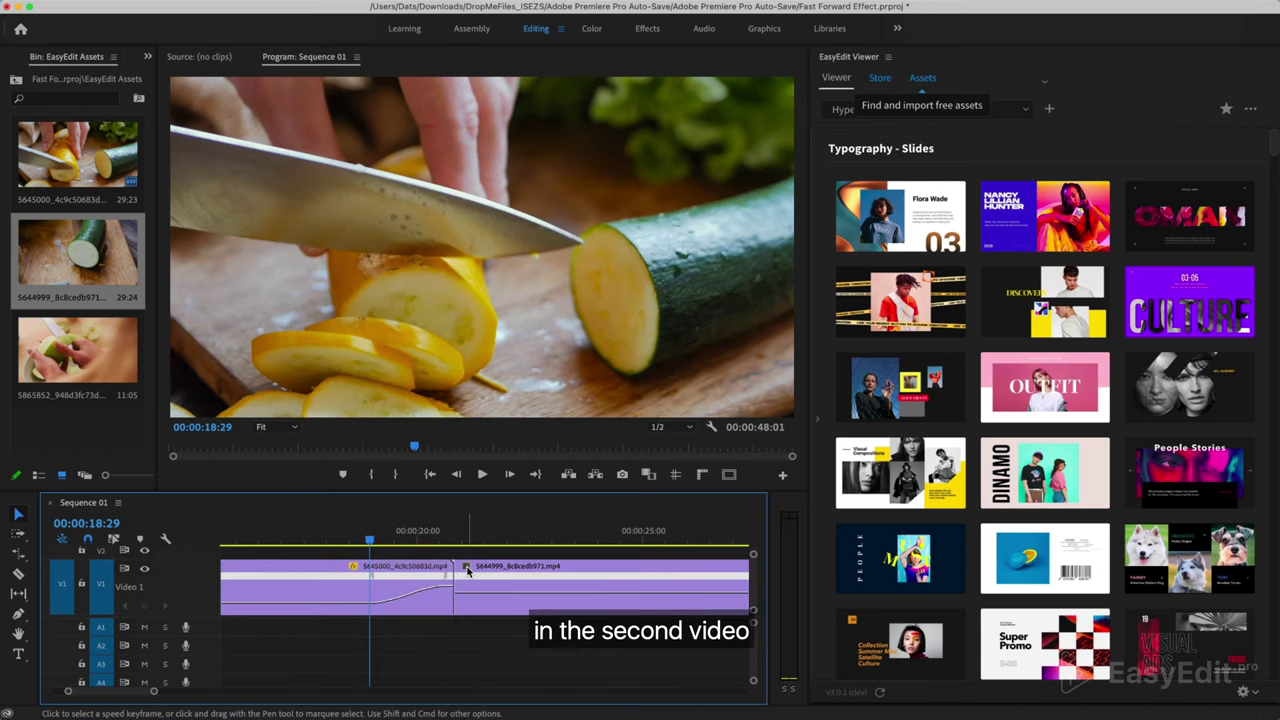
# Step: Show Time Remapping > Speed on the second clip and scrub past the join
pyautogui.click(466, 566)
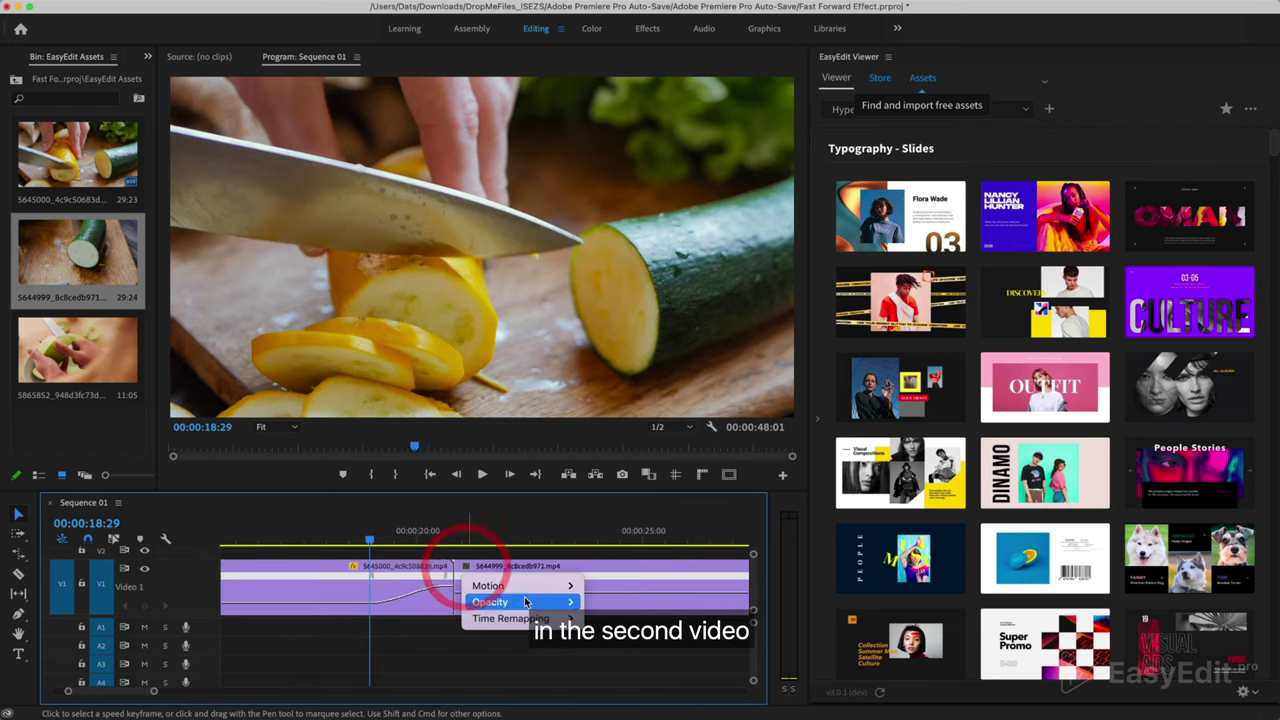
pyautogui.click(478, 584)
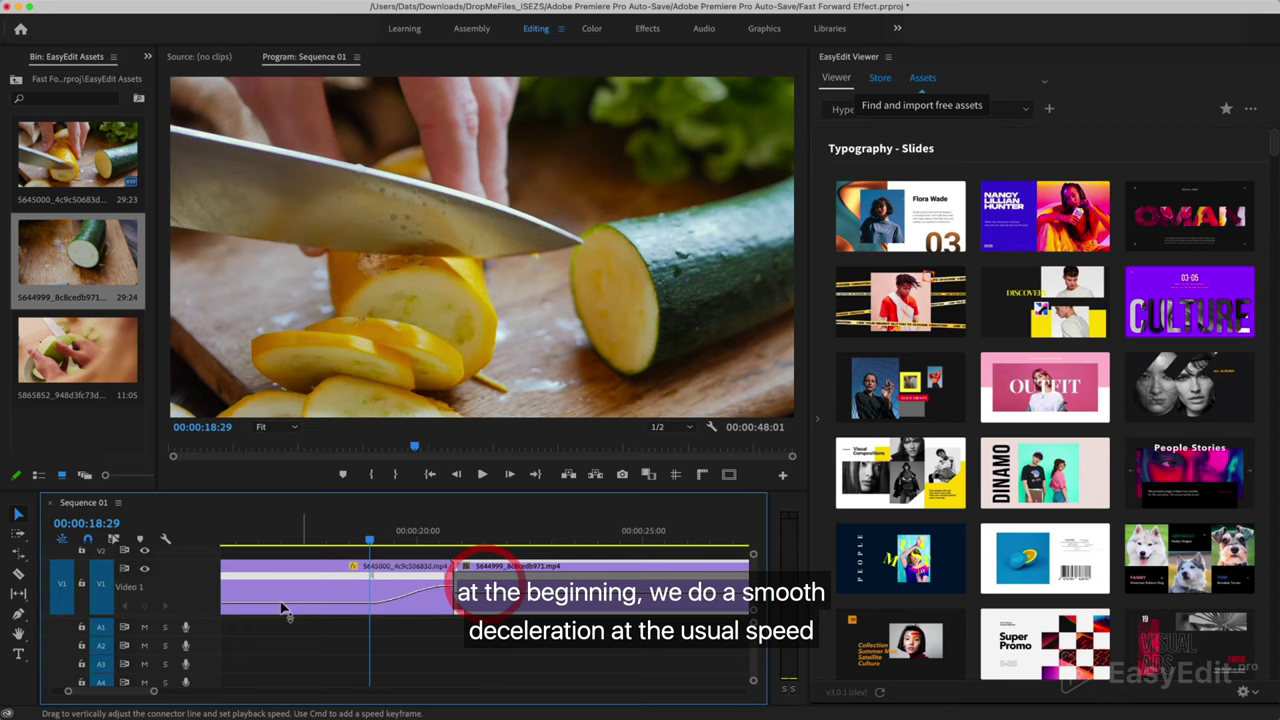
pyautogui.click(475, 532)
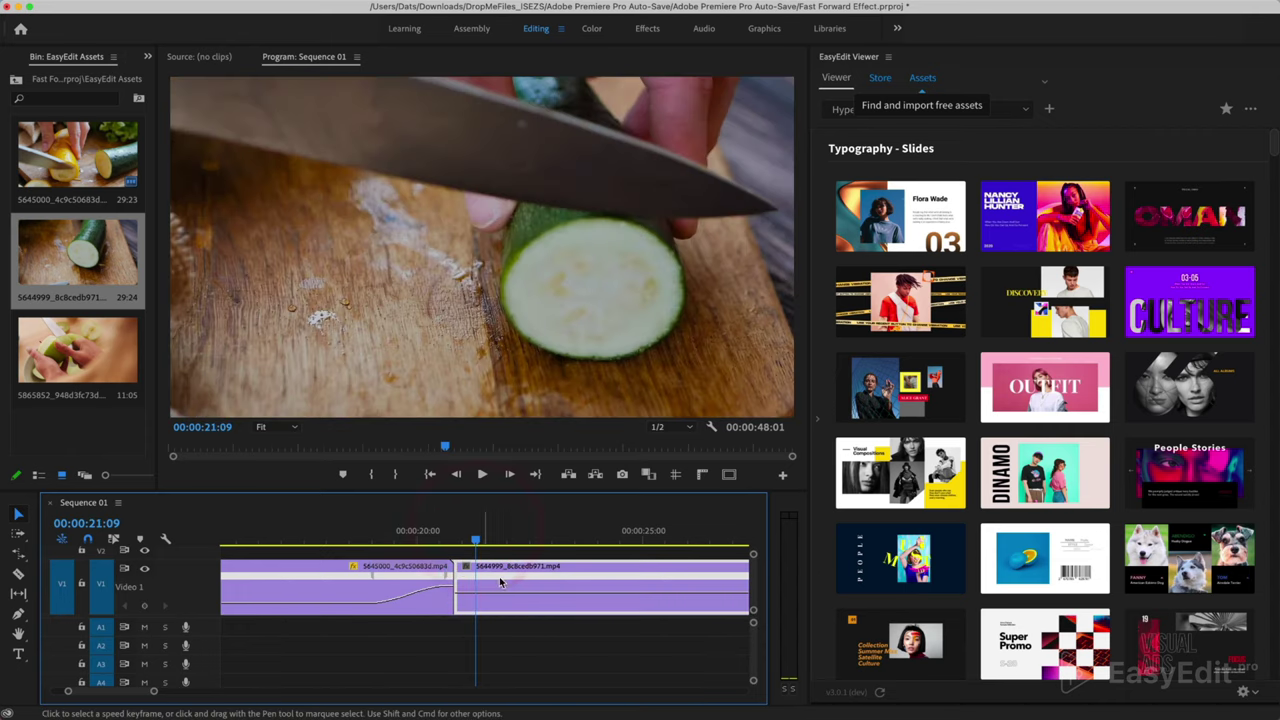
pyautogui.press('-')
pyautogui.press('-')
pyautogui.press('-')
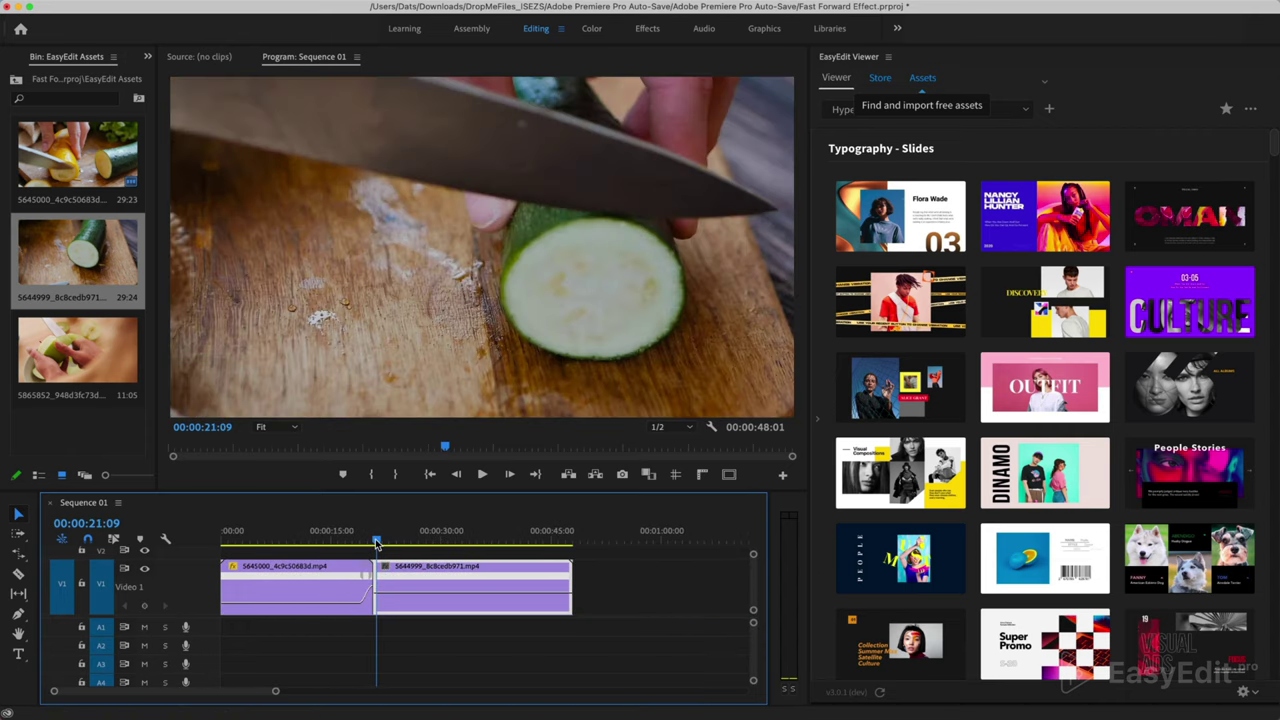
pyautogui.moveTo(376, 543); pyautogui.dragTo(529, 571)
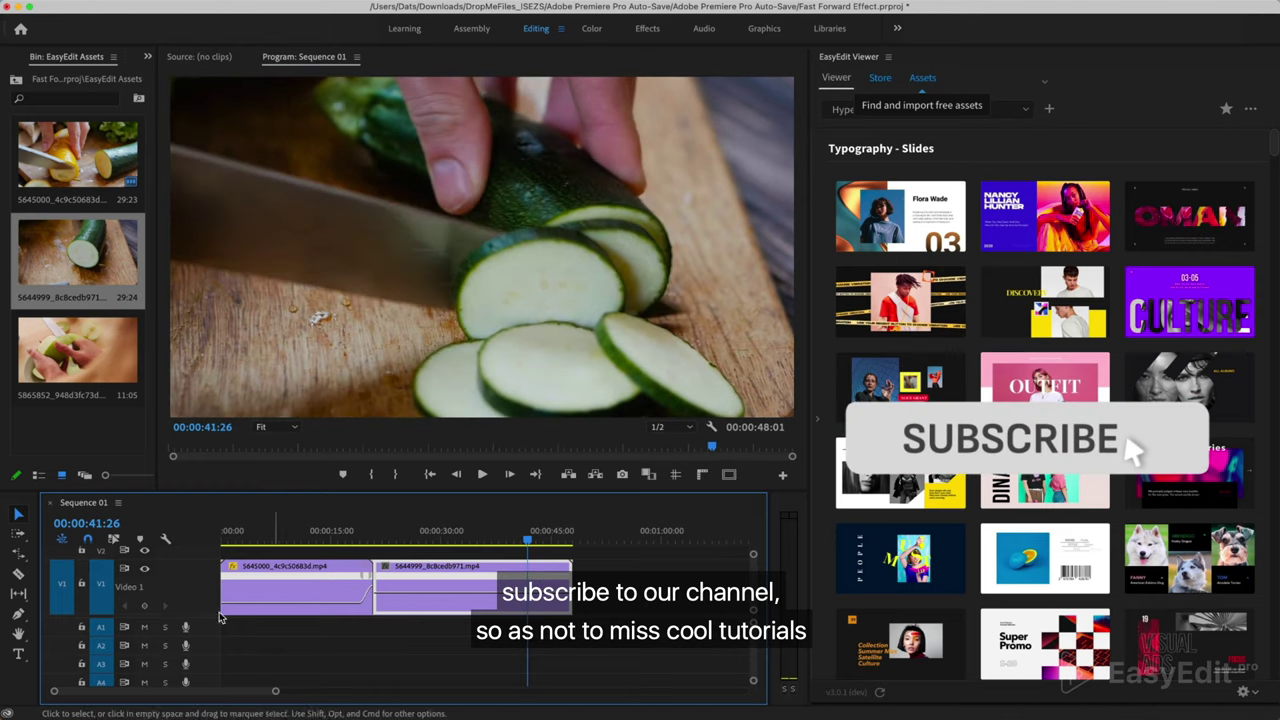
# Step: Raise the second clip's opening speed to about 998% and scale the monitor preview to Fit
pyautogui.moveTo(400, 597); pyautogui.dragTo(400, 573)
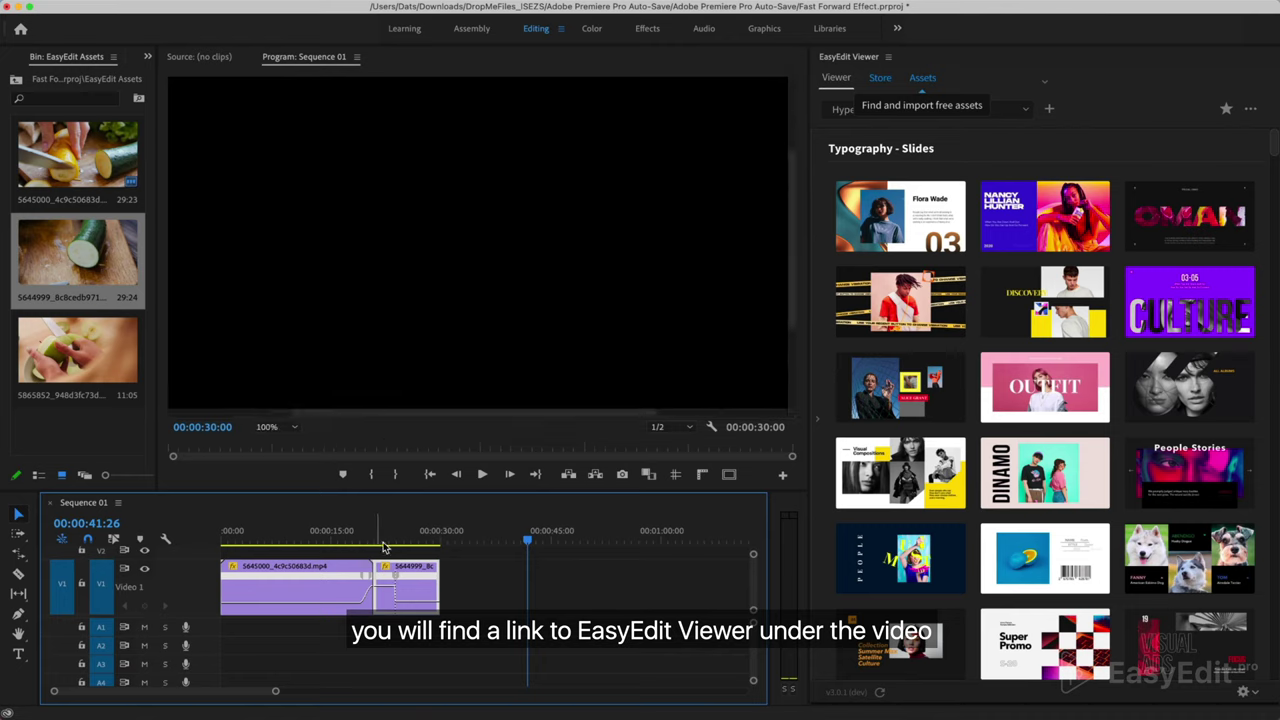
pyautogui.click(292, 427)
pyautogui.click(275, 452)
pyautogui.scroll(5, 388, 592)
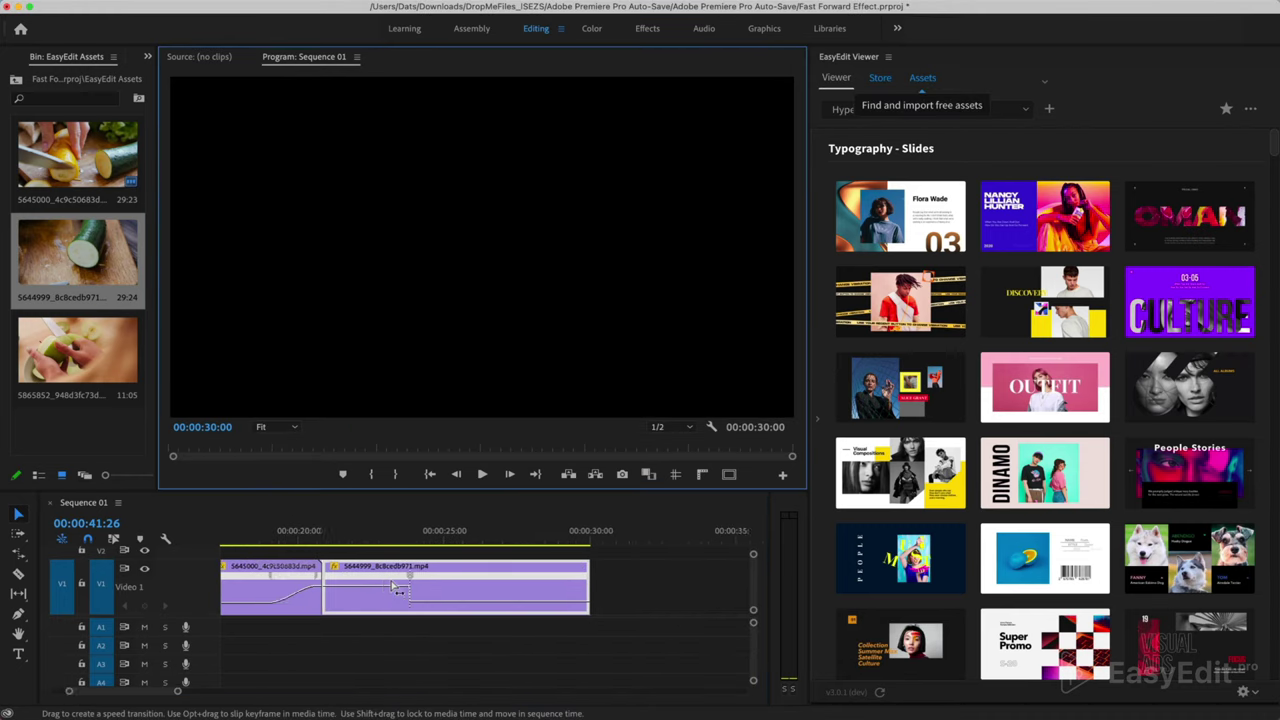
pyautogui.moveTo(388, 592); pyautogui.dragTo(383, 420)
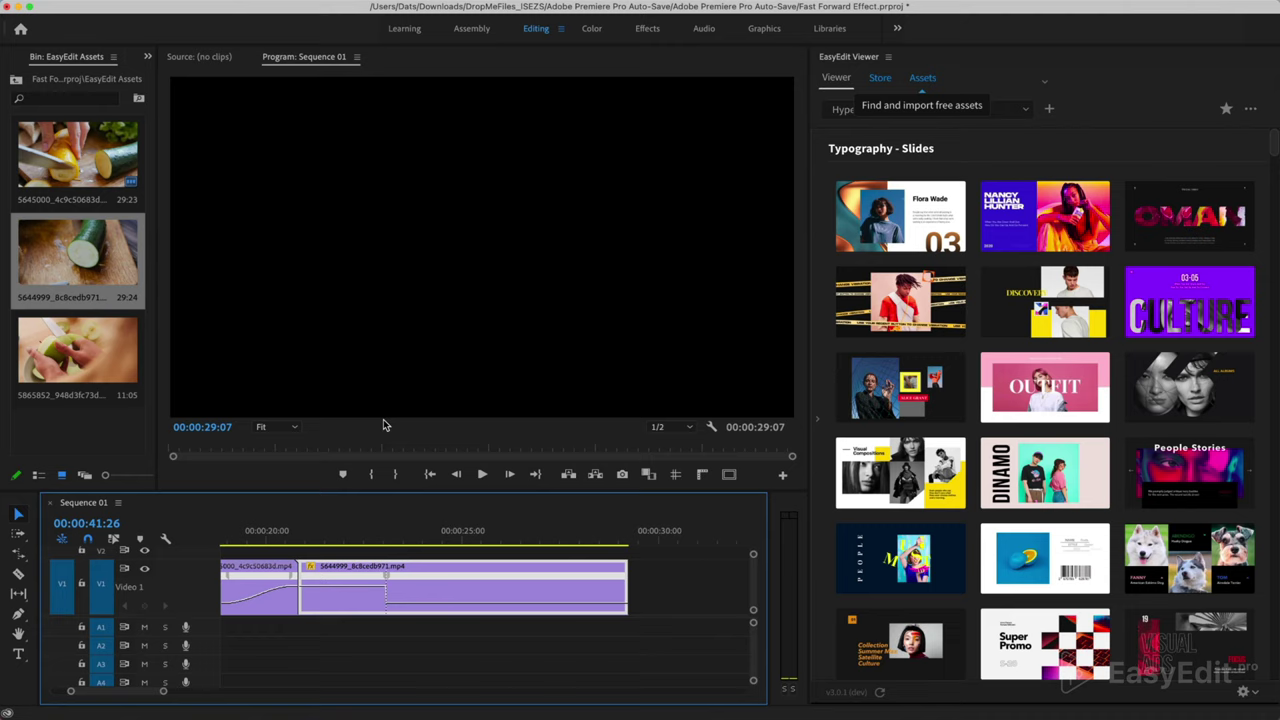
# Step: Split the speed keyframe into a gradual slowdown and check its ease handle
pyautogui.moveTo(380, 578); pyautogui.dragTo(305, 578)
pyautogui.click(443, 578)
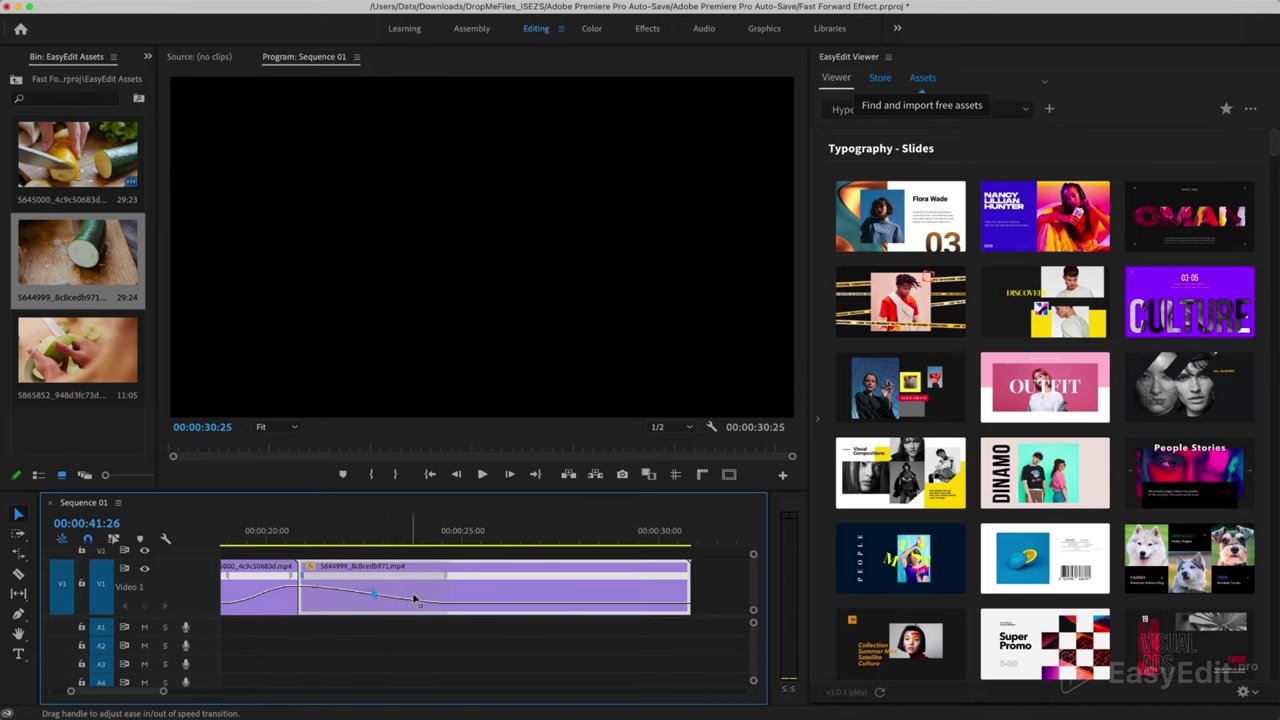
pyautogui.click(477, 572)
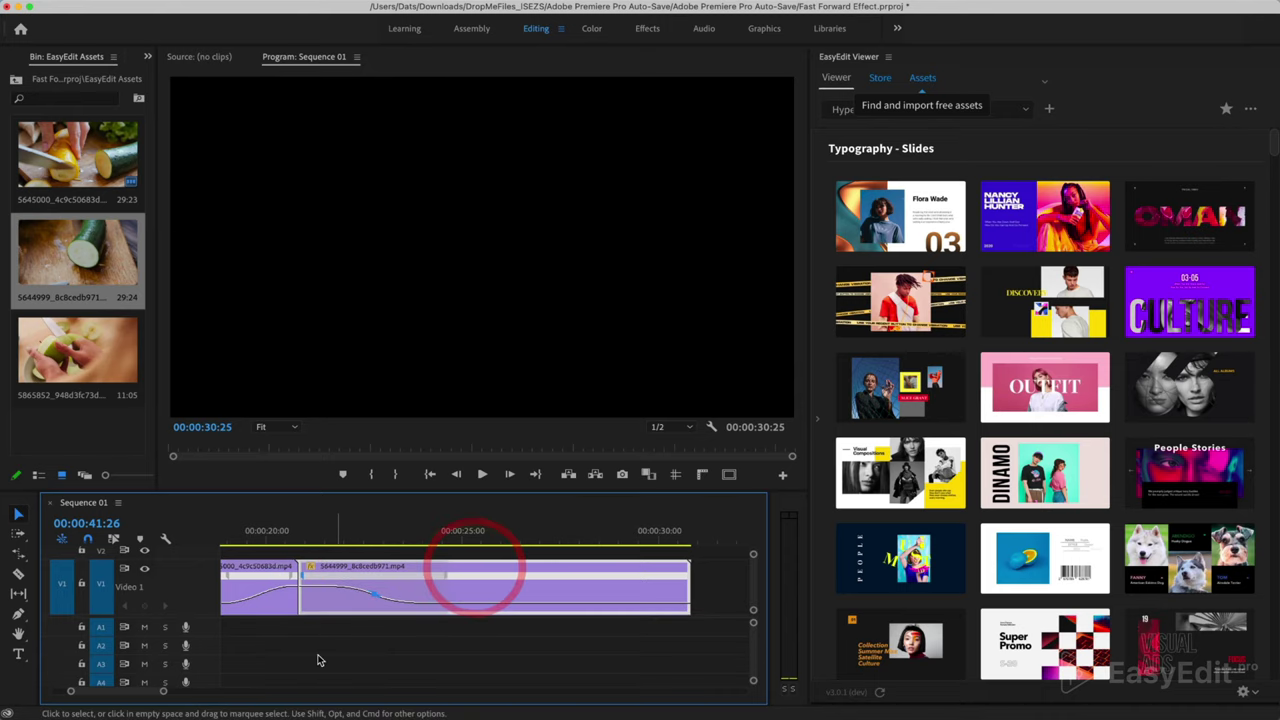
pyautogui.press('-')
pyautogui.press('-')
pyautogui.press('-')
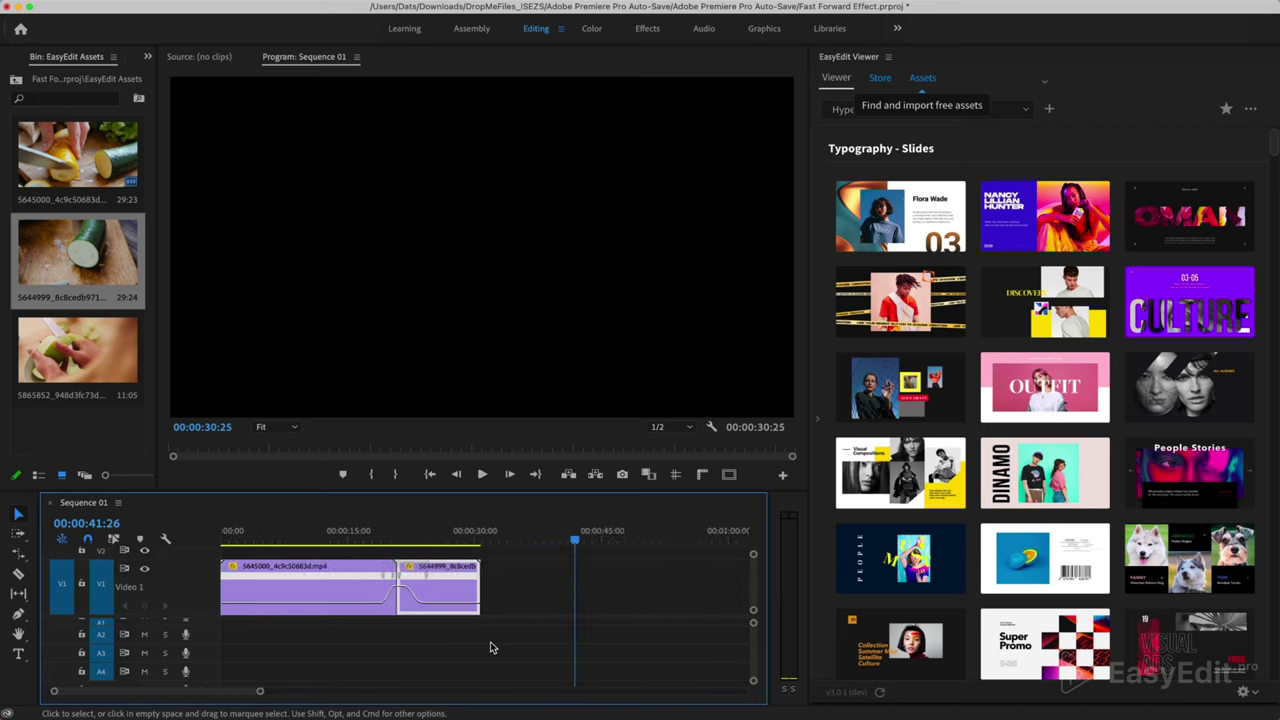
pyautogui.click(279, 538)
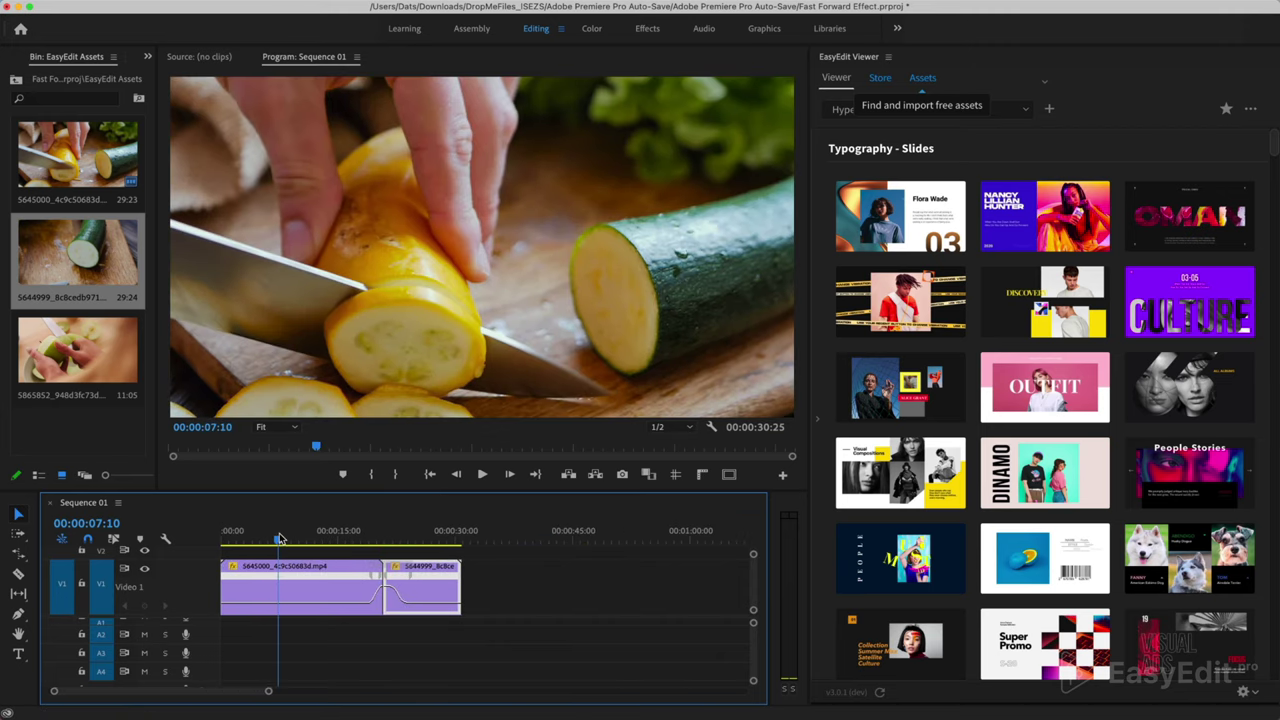
pyautogui.press('space')
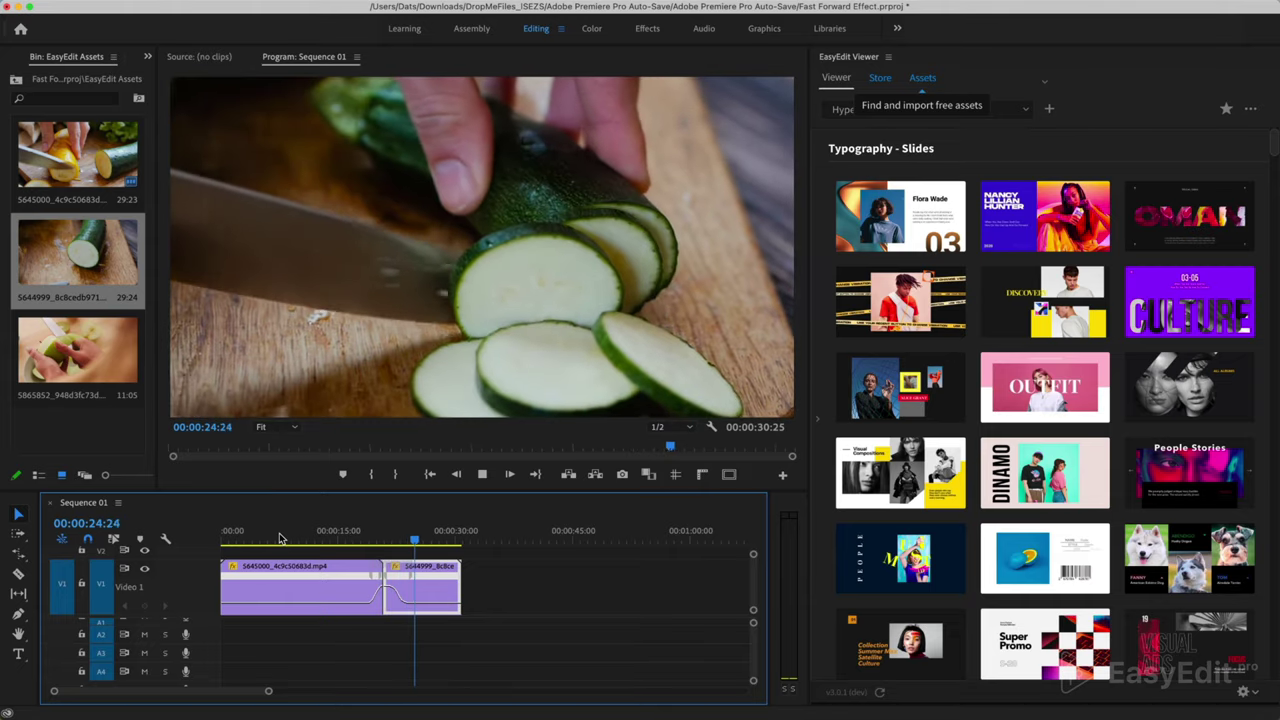
pyautogui.press('space')
# Step: Slip the first clip's speed keyframes earlier to retime its ramp
pyautogui.scroll(3, 373, 600)
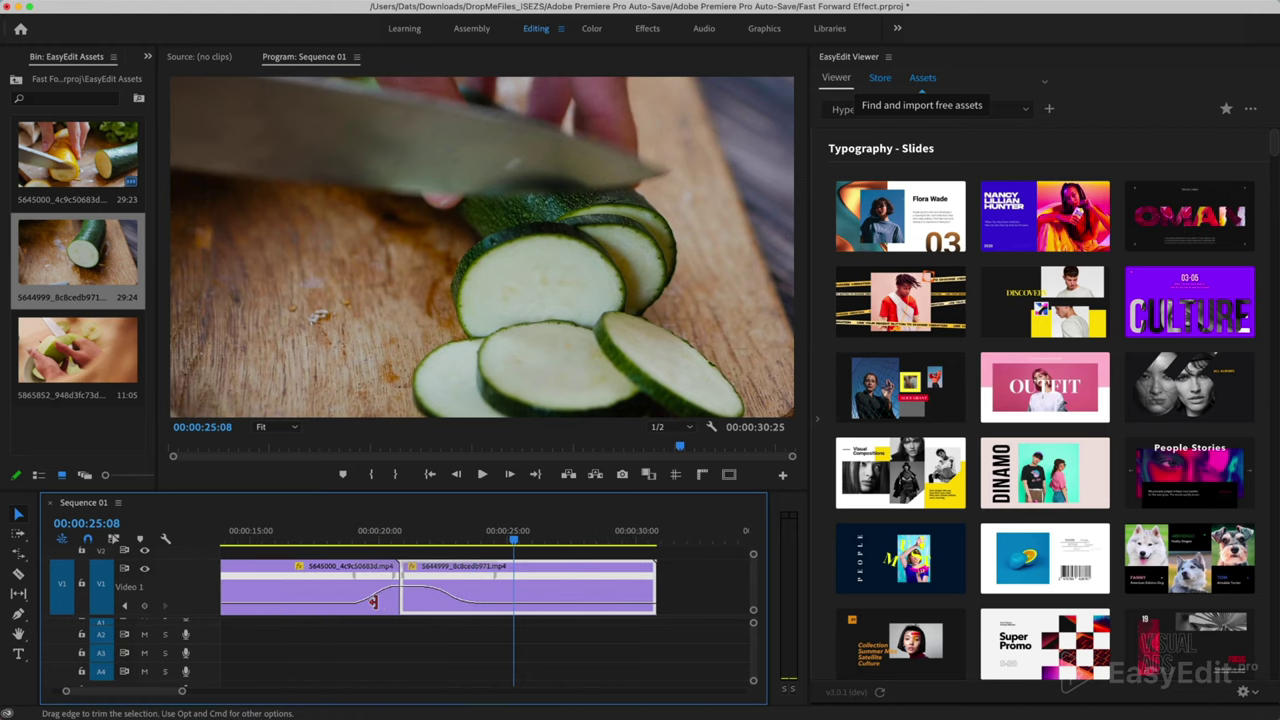
pyautogui.moveTo(362, 592); pyautogui.dragTo(329, 590)
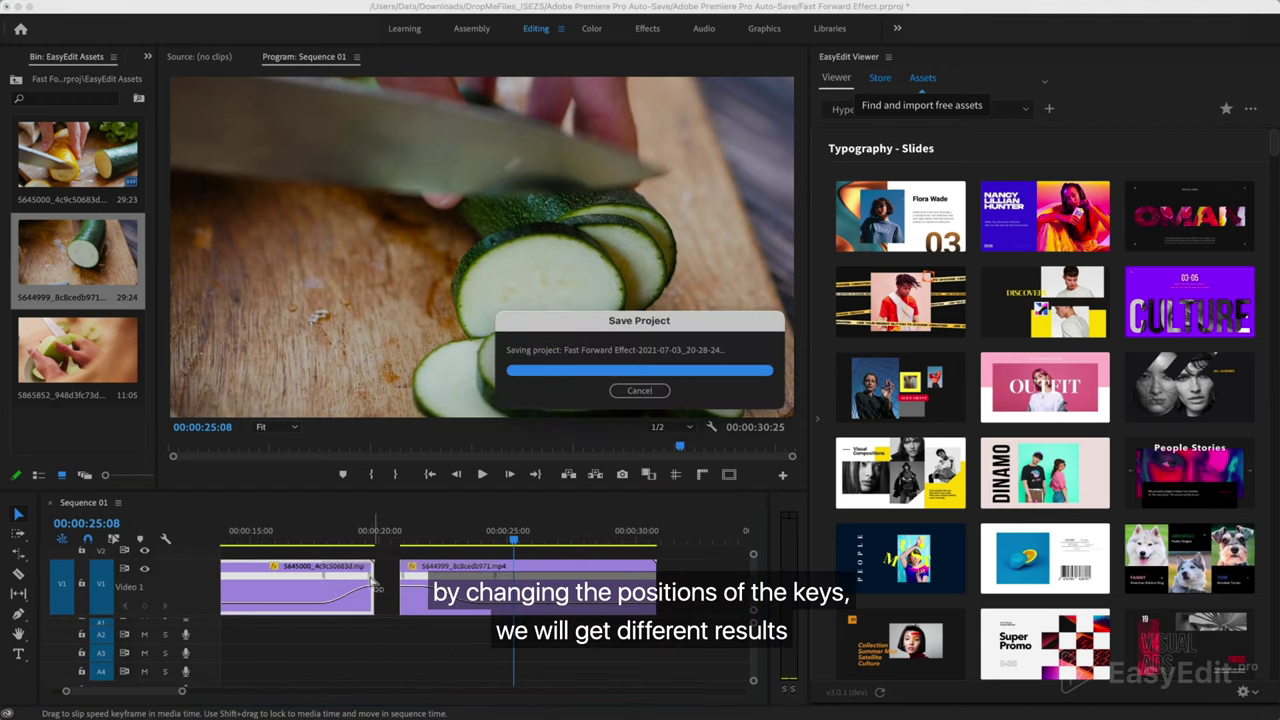
pyautogui.click(375, 585)
pyautogui.moveTo(375, 587); pyautogui.dragTo(372, 586)
pyautogui.moveTo(452, 583); pyautogui.dragTo(417, 583)
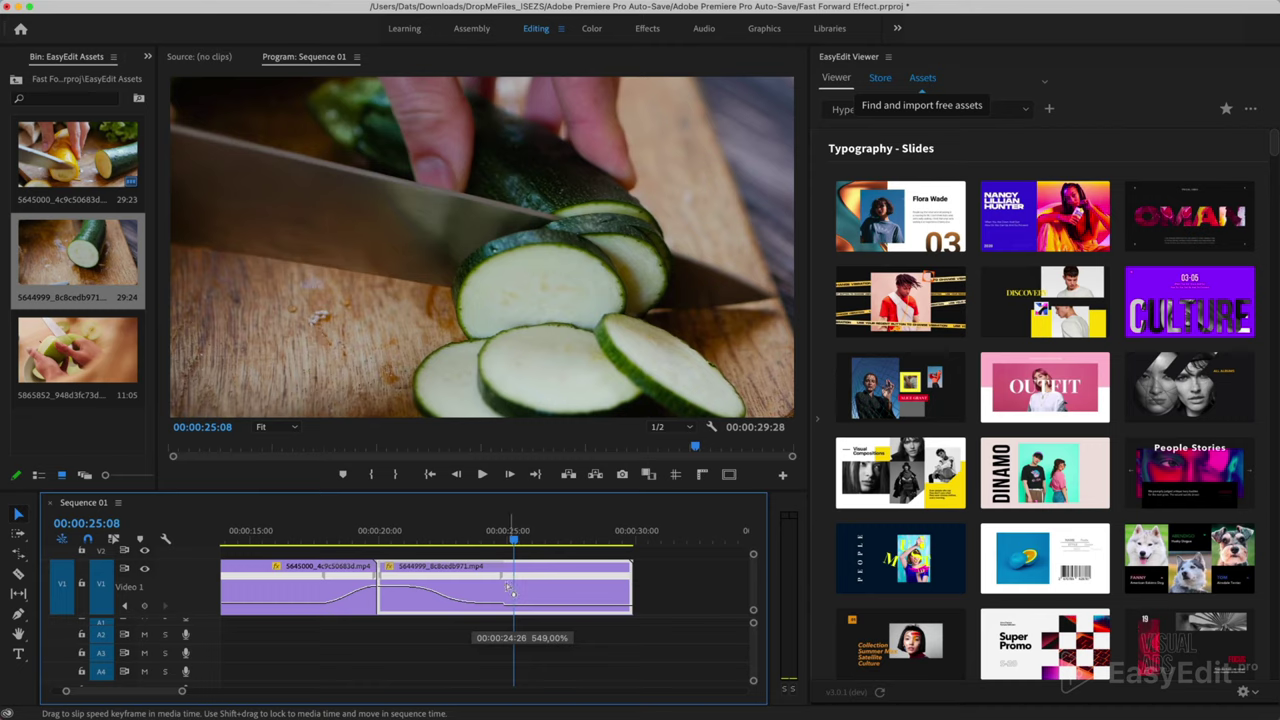
# Step: Retime the second clip's ramp so the sequence runs 00:00:25:08, then play it back
pyautogui.moveTo(501, 592); pyautogui.dragTo(495, 587)
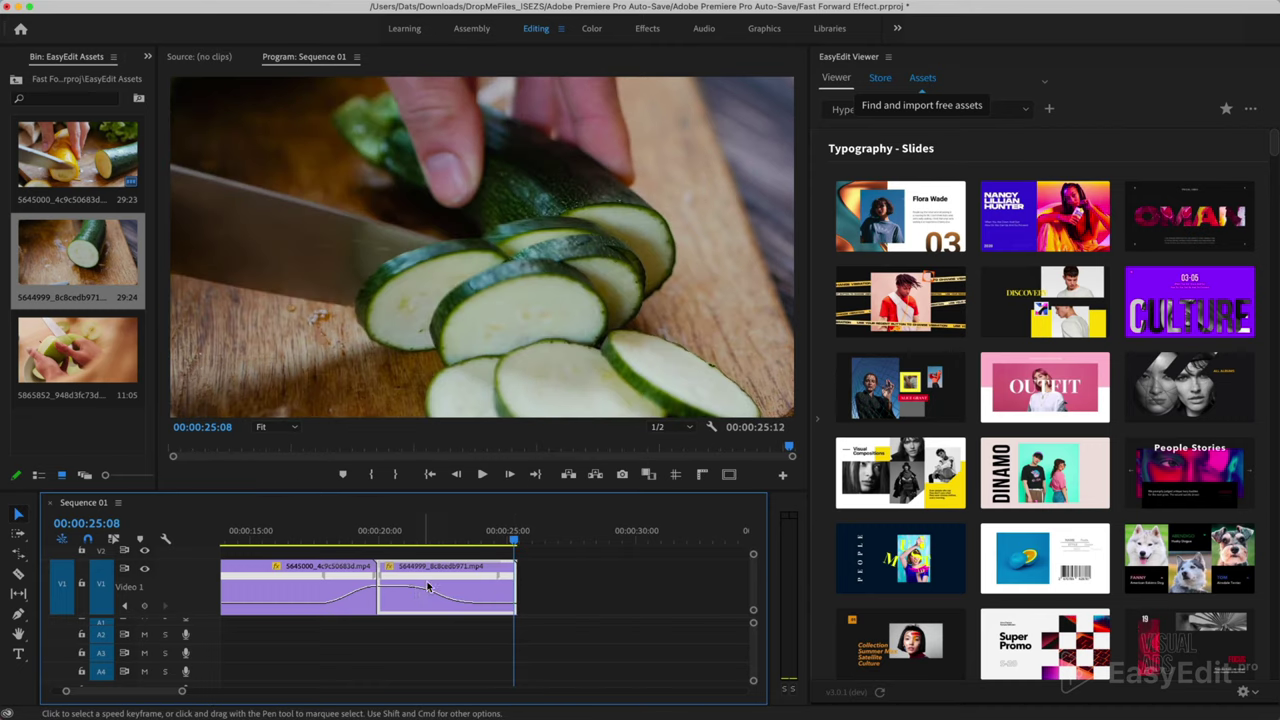
pyautogui.moveTo(388, 588); pyautogui.dragTo(391, 574)
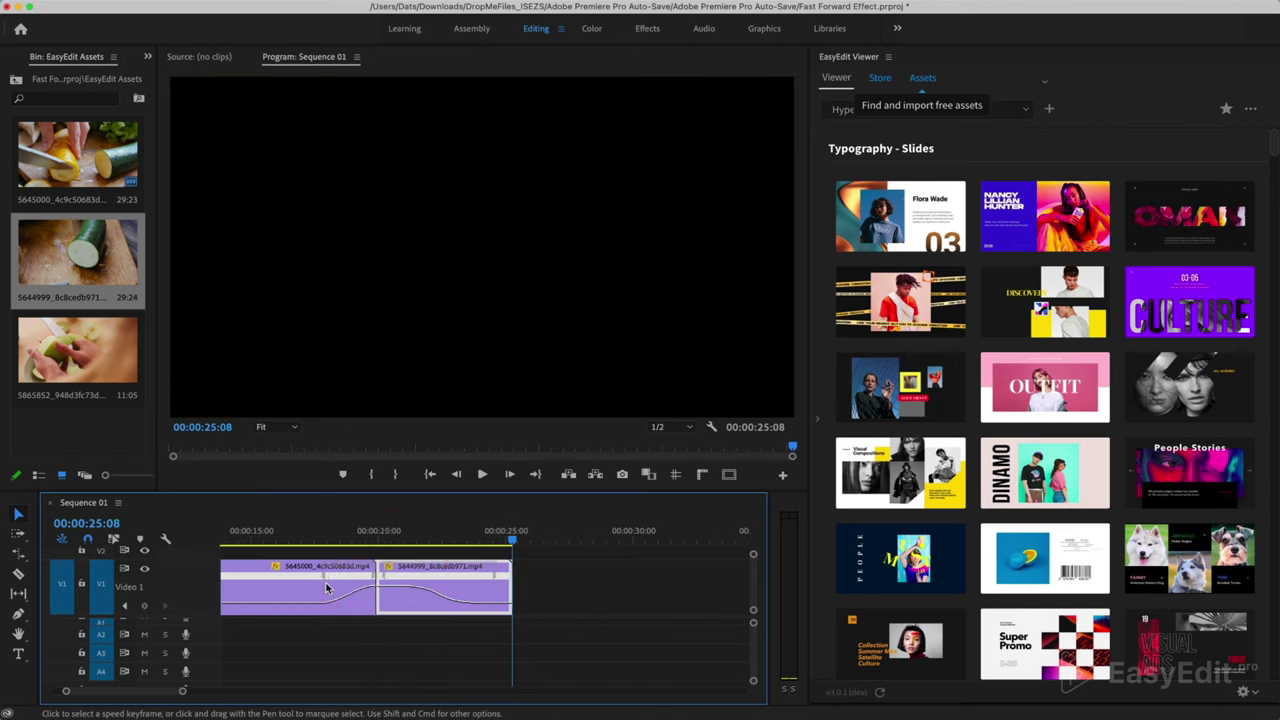
pyautogui.press('-')
pyautogui.press('-')
pyautogui.click(304, 538)
pyautogui.press('space')
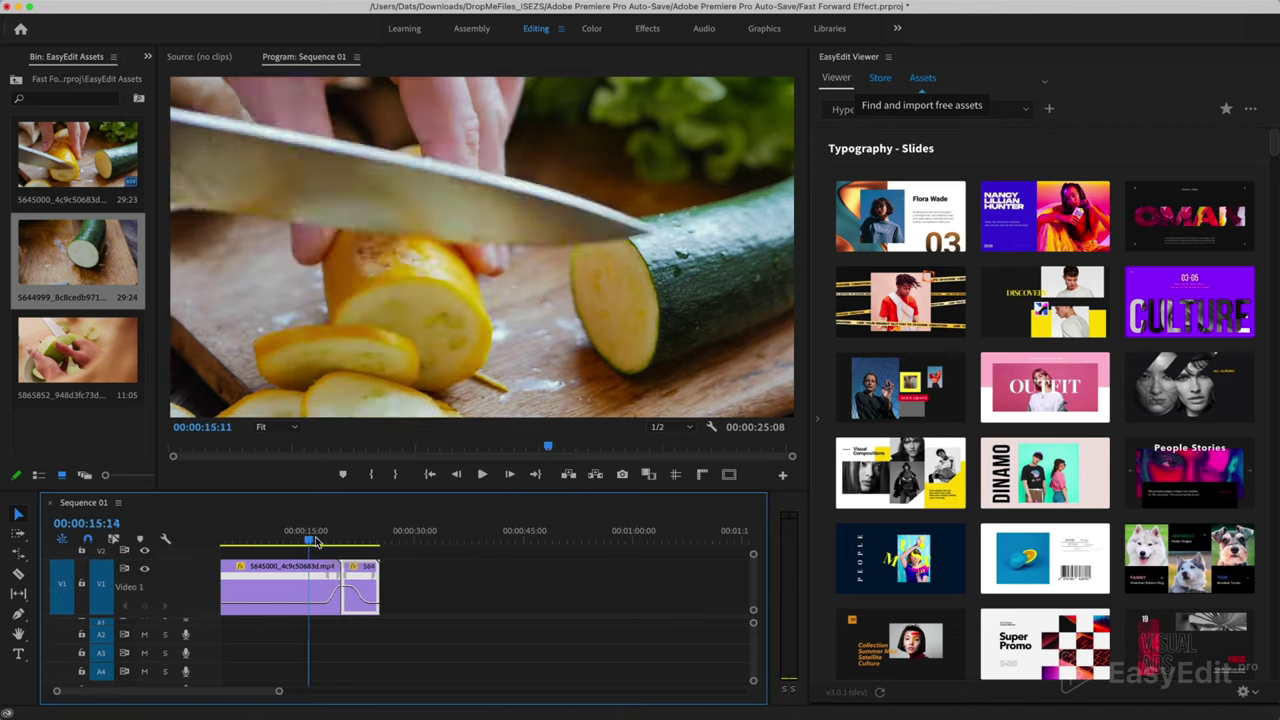
pyautogui.click(320, 538)
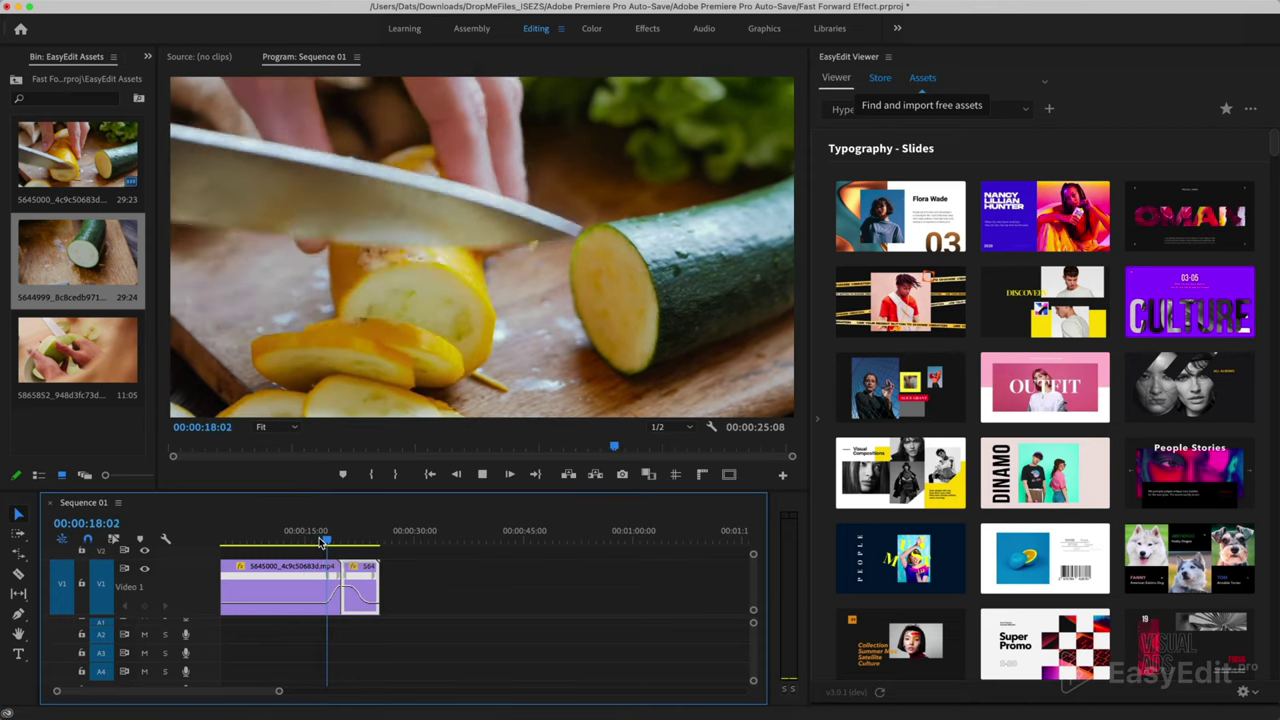